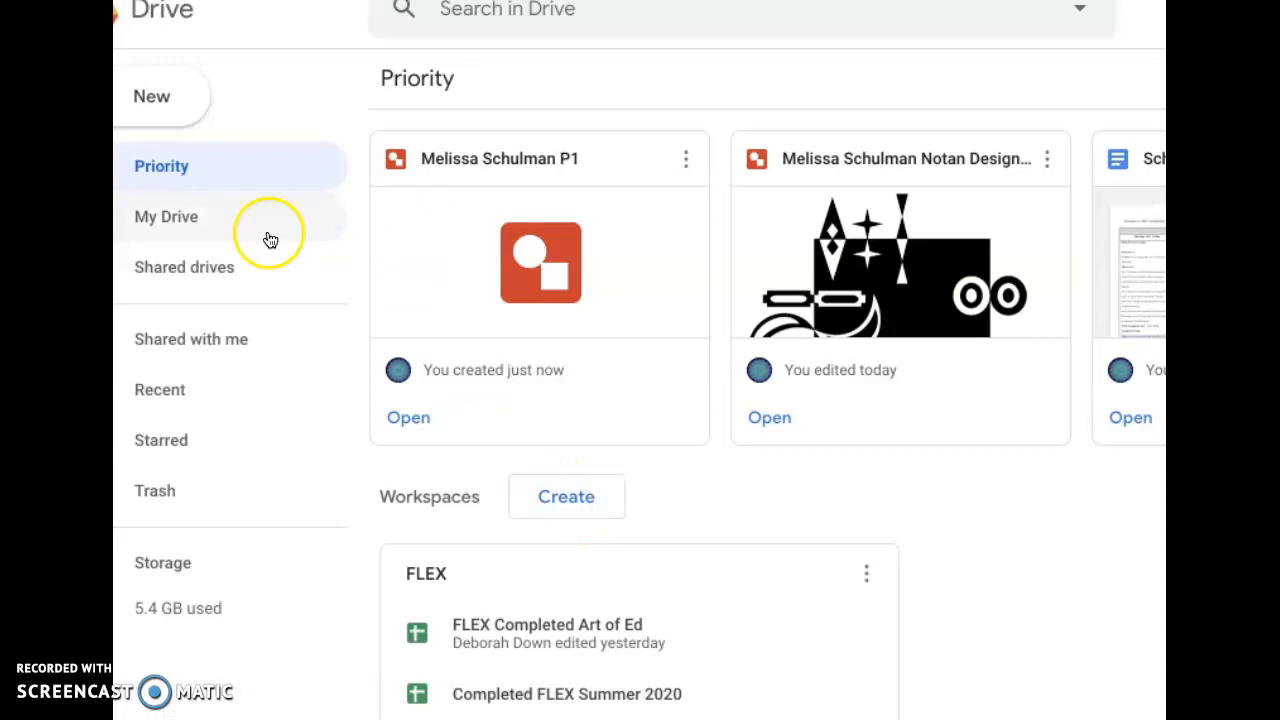
# - Create a new Google Drawings file from Drive
pyautogui.click(166, 105)
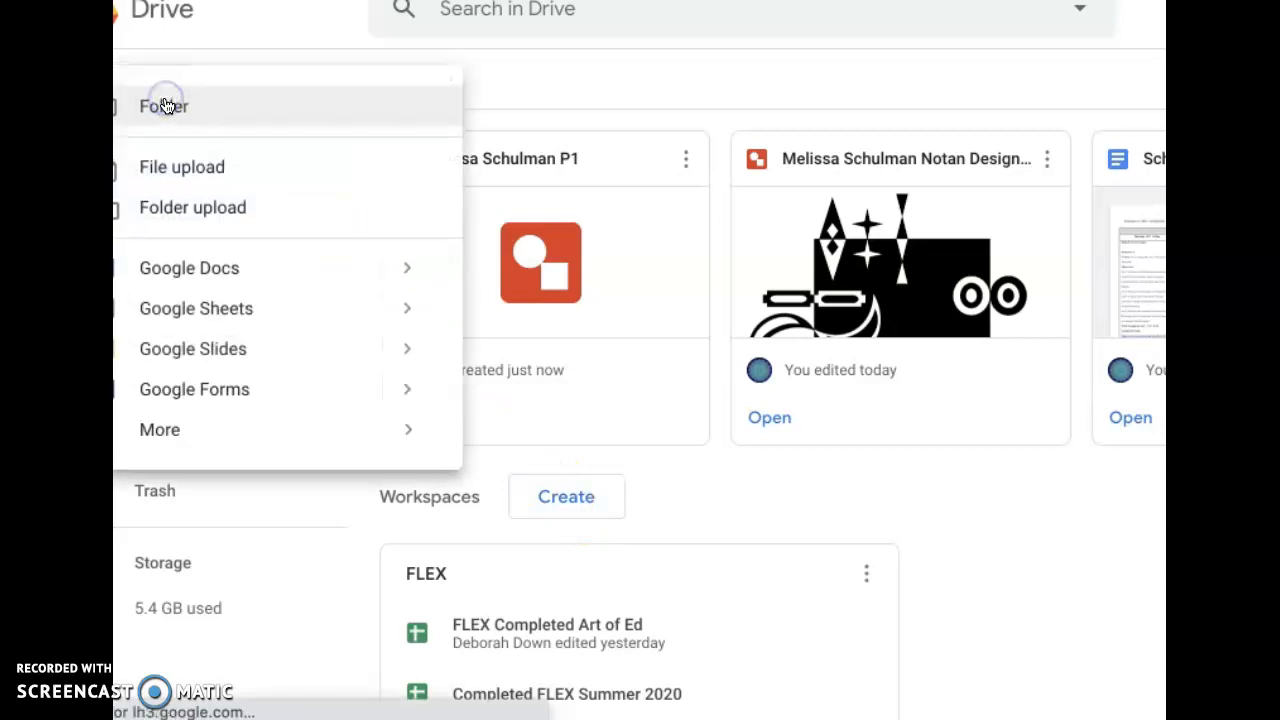
pyautogui.moveTo(178, 429)
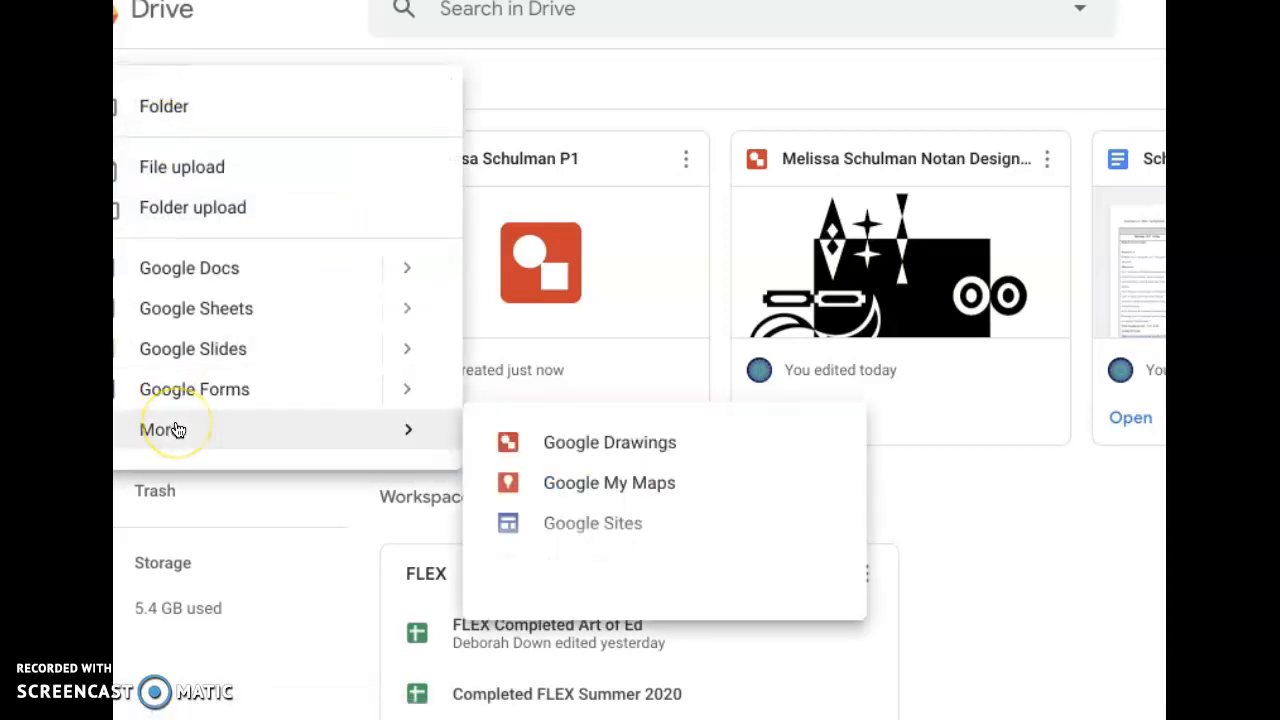
pyautogui.click(595, 462)
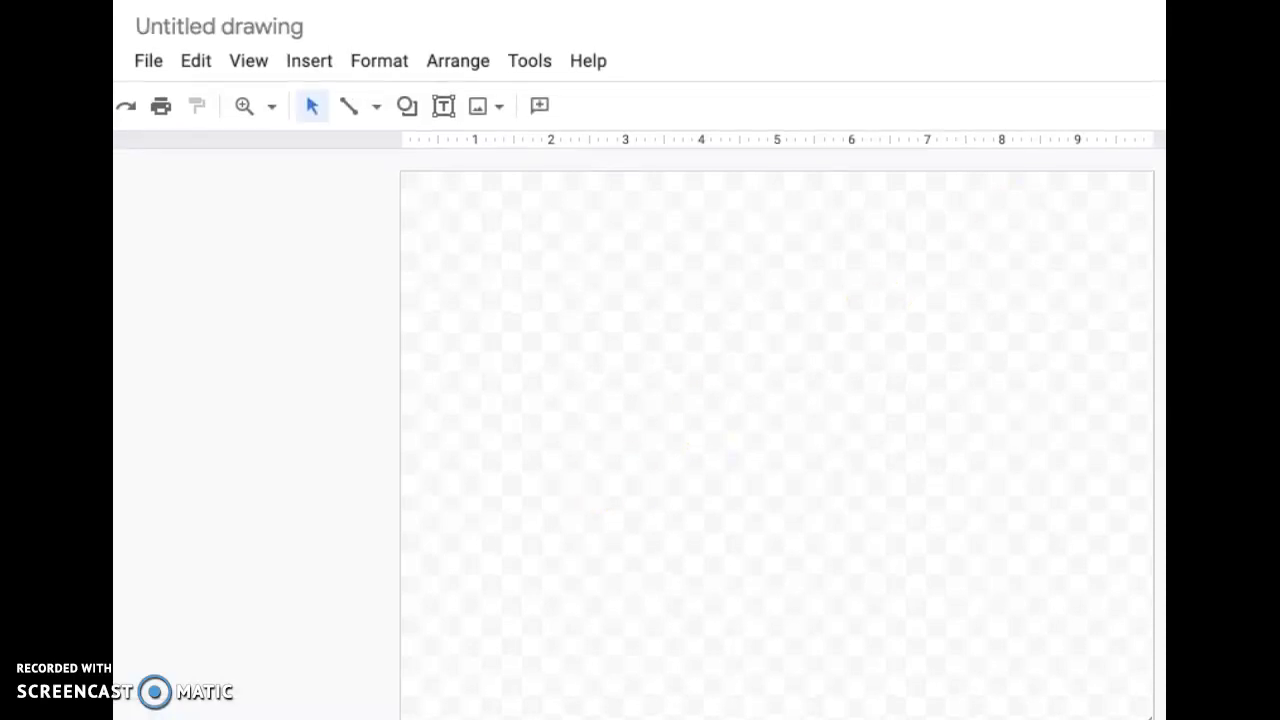
# - Rename the untitled drawing with the student's full name followed by P1
pyautogui.click(296, 22)
pyautogui.press('BackSpace')
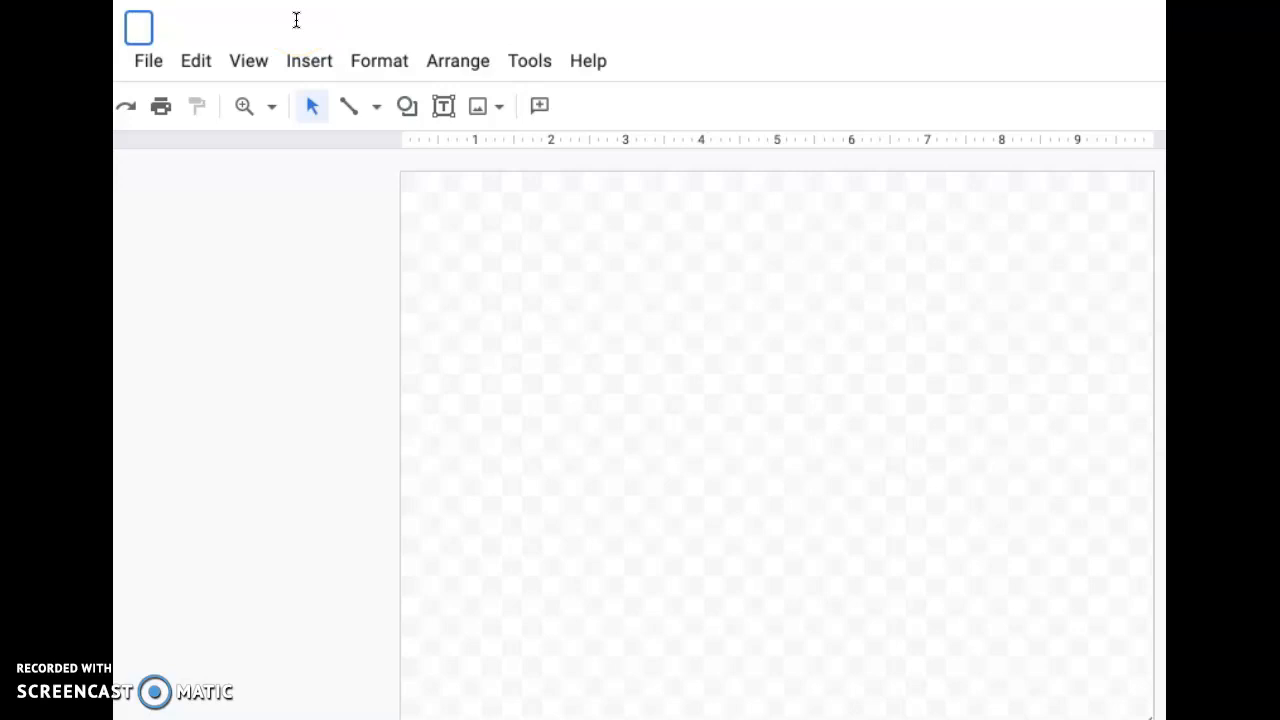
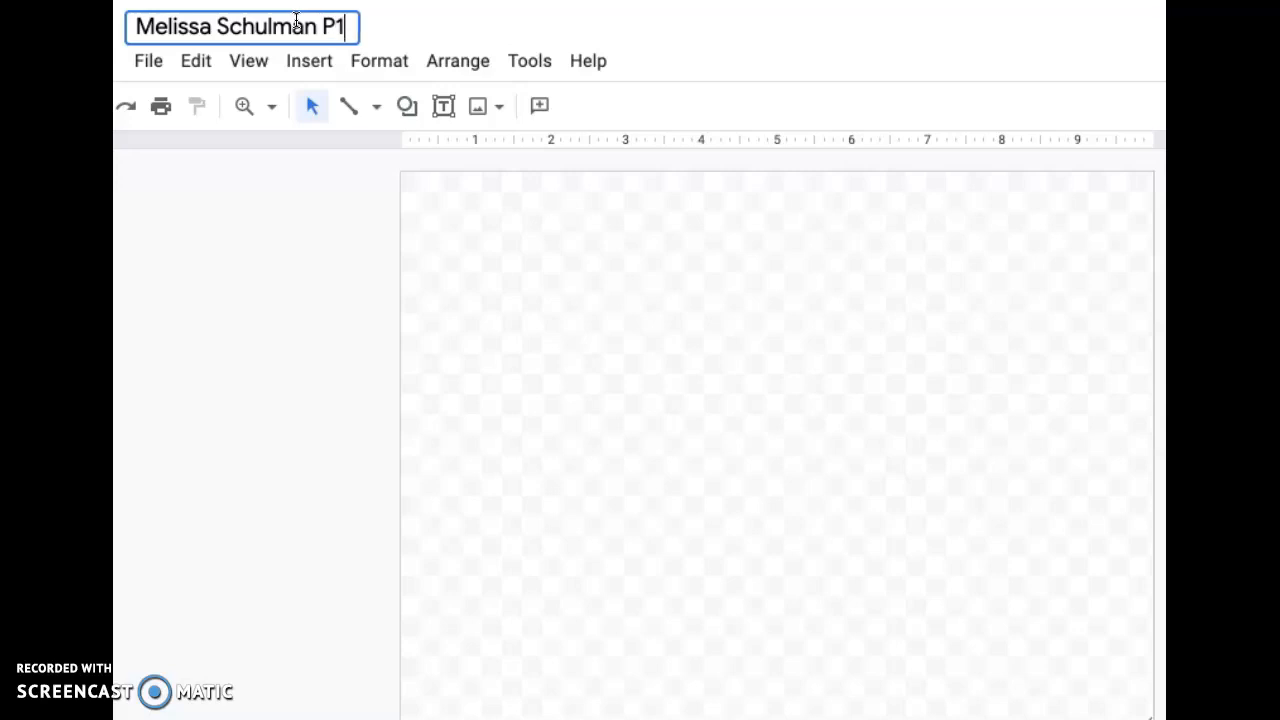
# - Draw a text box covering nearly the whole canvas and fill it with white as the background
pyautogui.click(445, 112)
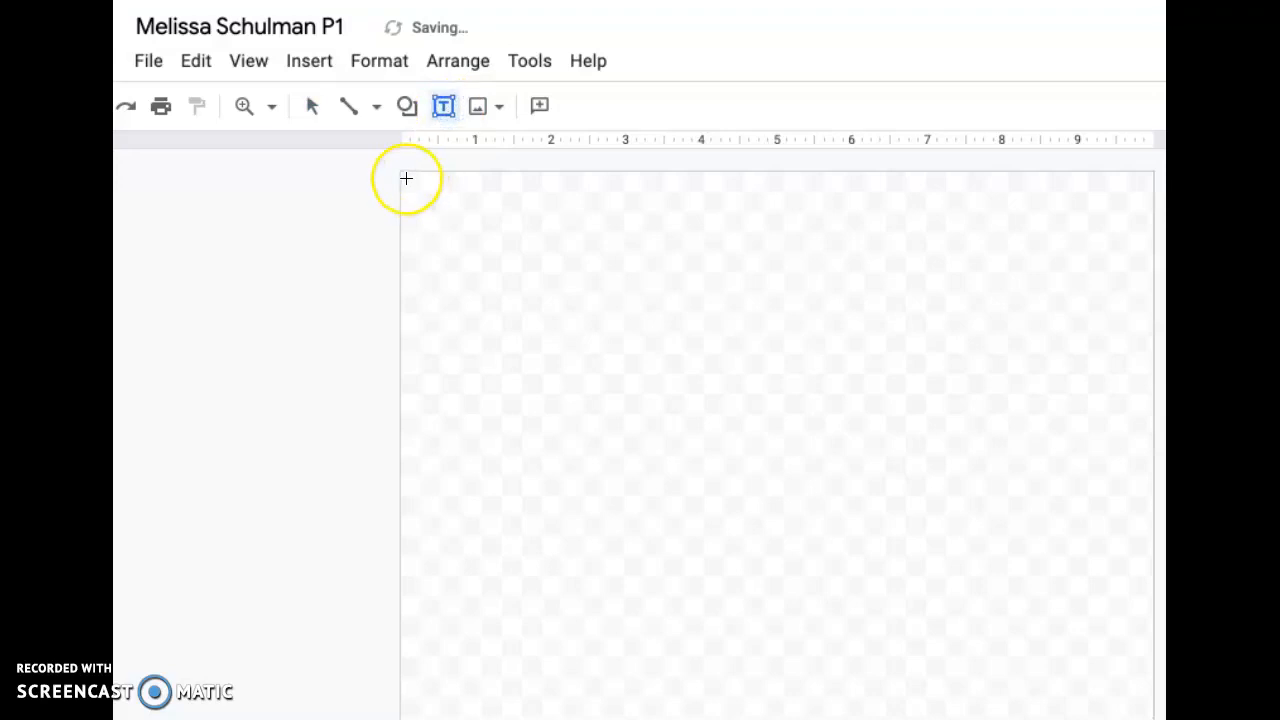
pyautogui.moveTo(411, 191); pyautogui.dragTo(1145, 719)
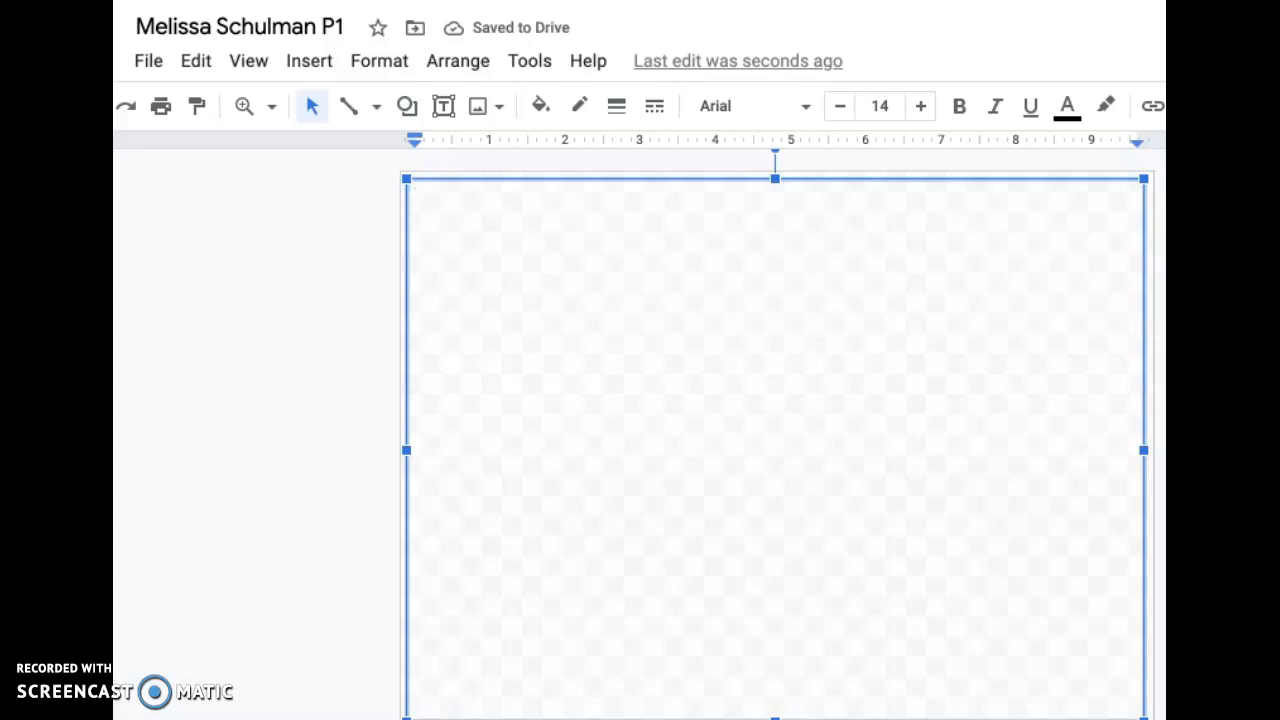
pyautogui.click(542, 108)
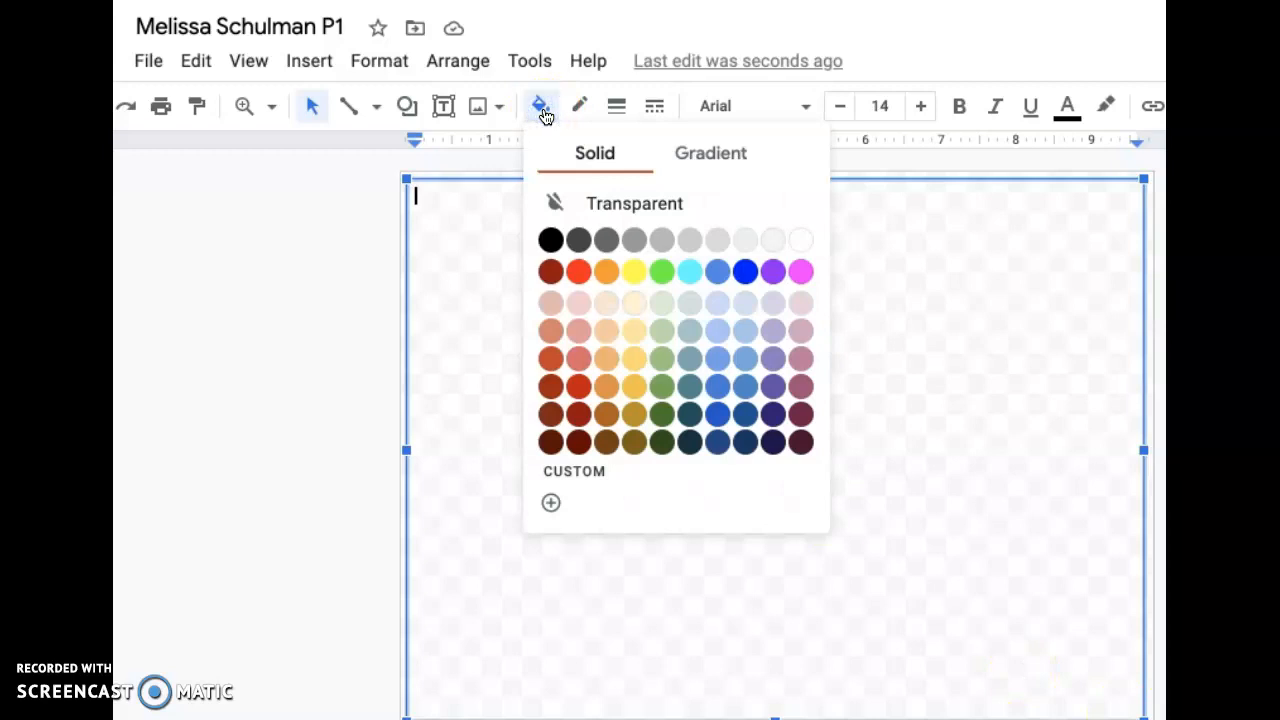
pyautogui.click(803, 242)
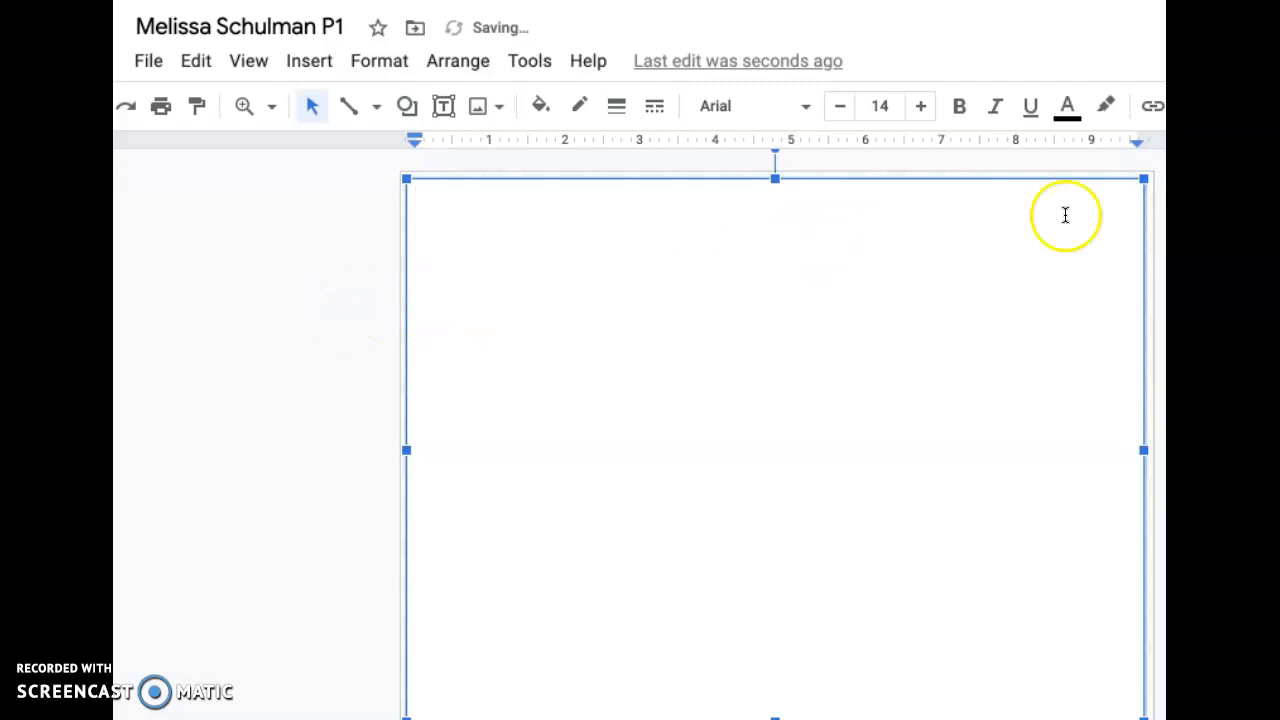
pyautogui.click(354, 368)
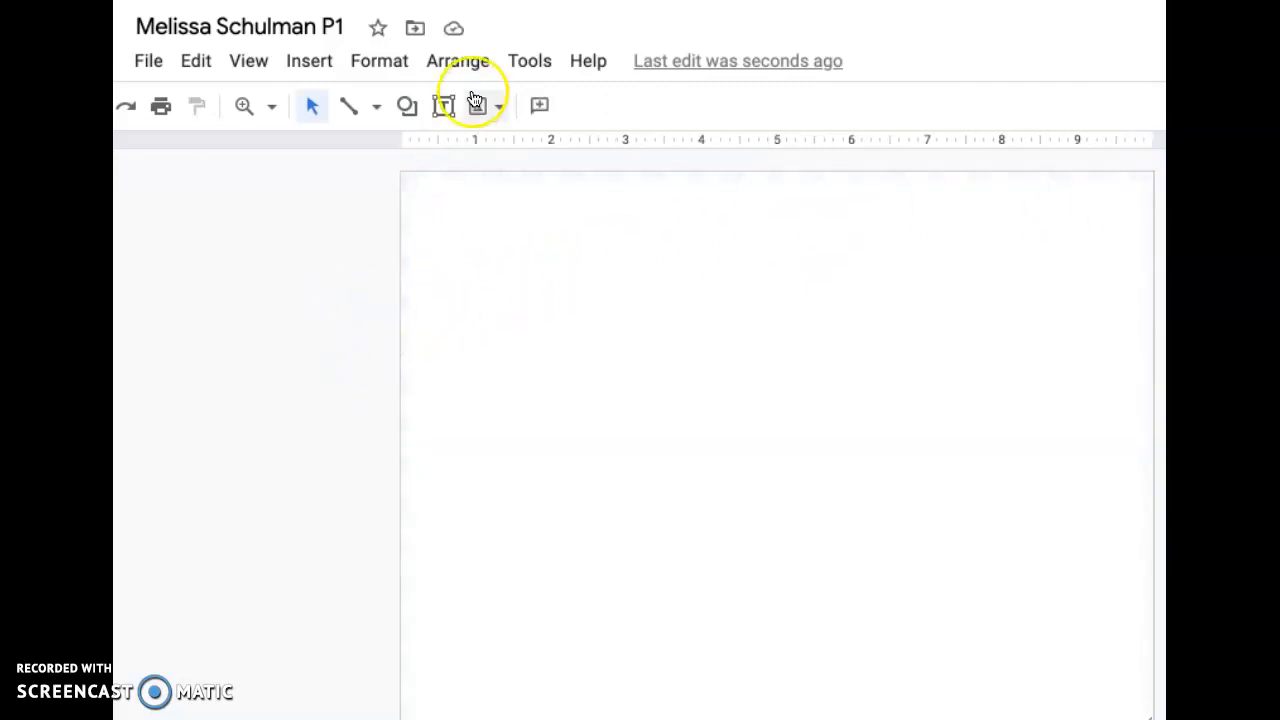
pyautogui.click(444, 106)
pyautogui.moveTo(583, 284); pyautogui.dragTo(977, 588)
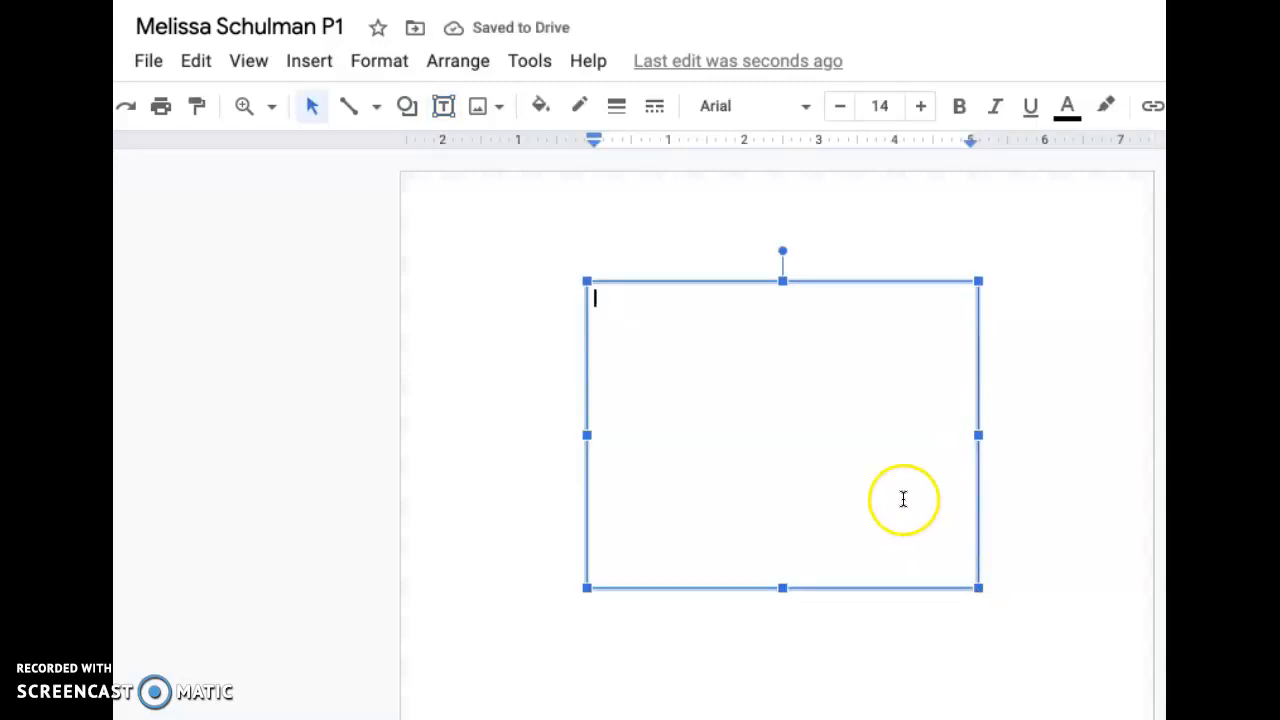
pyautogui.click(750, 283)
pyautogui.press('Delete')
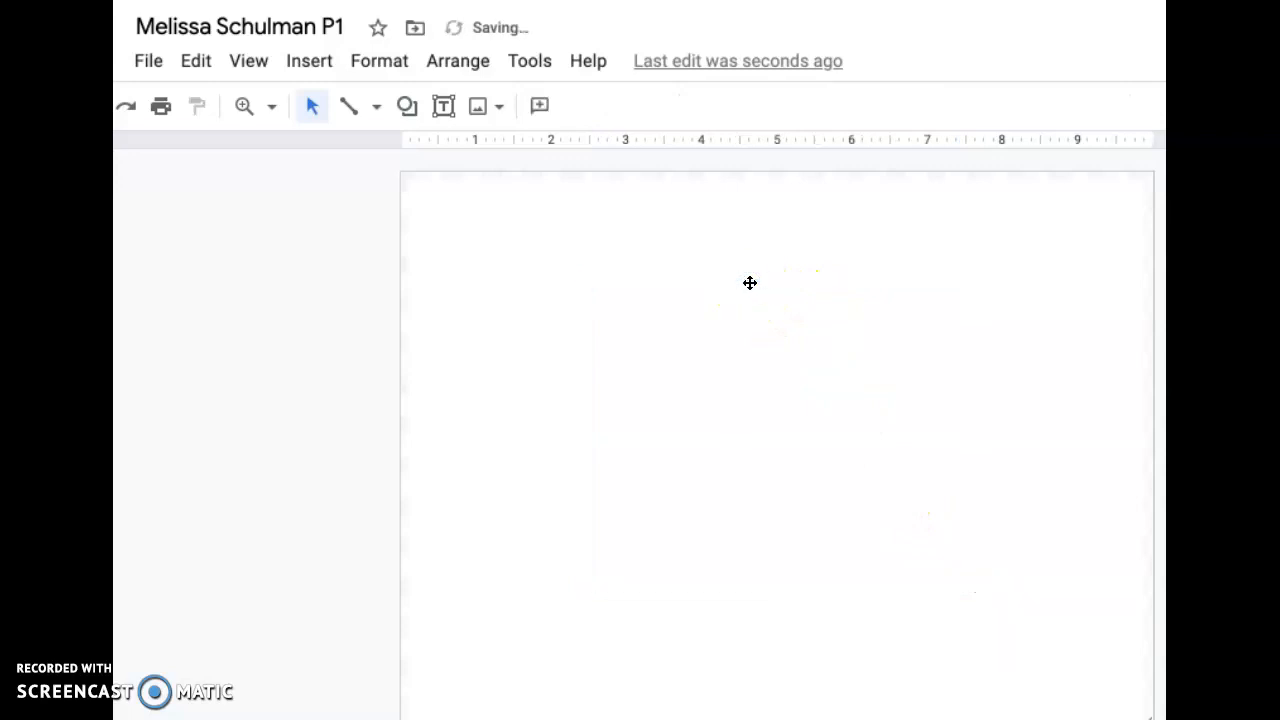
# - Draw a large rectangle shape in the middle of the canvas and fill it with black
pyautogui.click(409, 106)
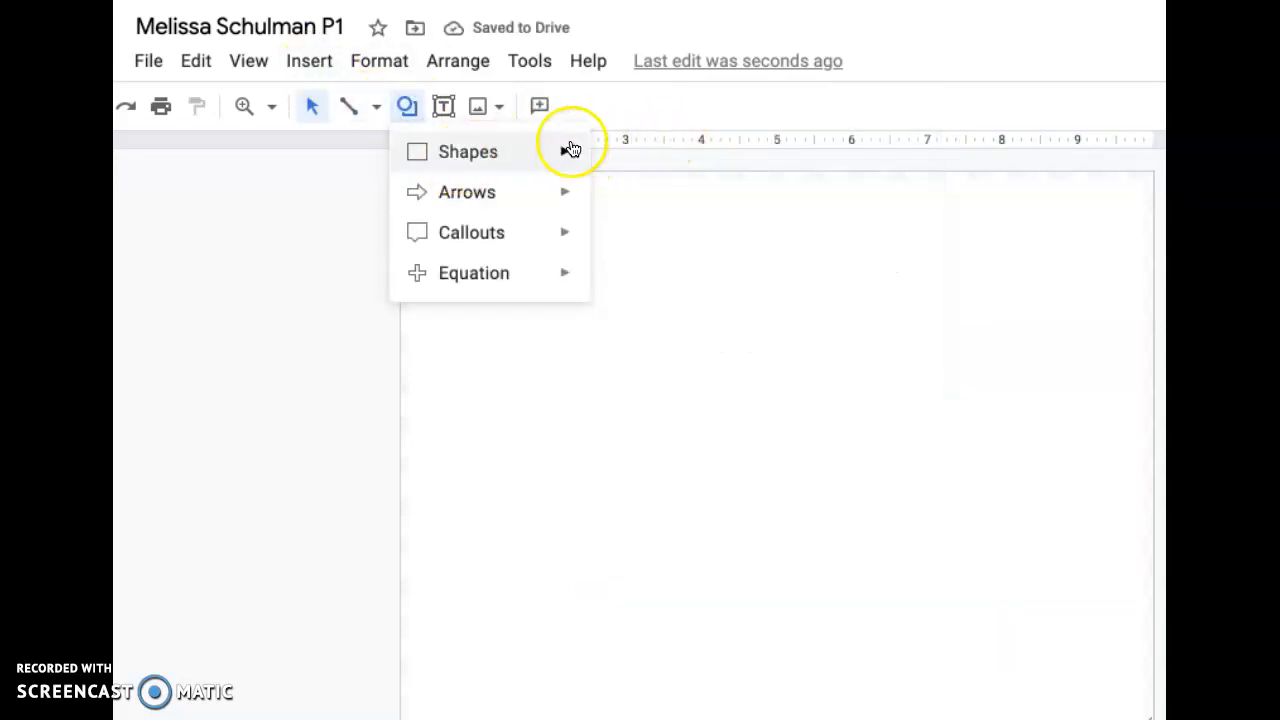
pyautogui.moveTo(569, 151)
pyautogui.click(610, 158)
pyautogui.moveTo(608, 306)
pyautogui.mouseDown()
pyautogui.moveTo(766, 506)
pyautogui.moveTo(964, 564)
pyautogui.mouseUp()
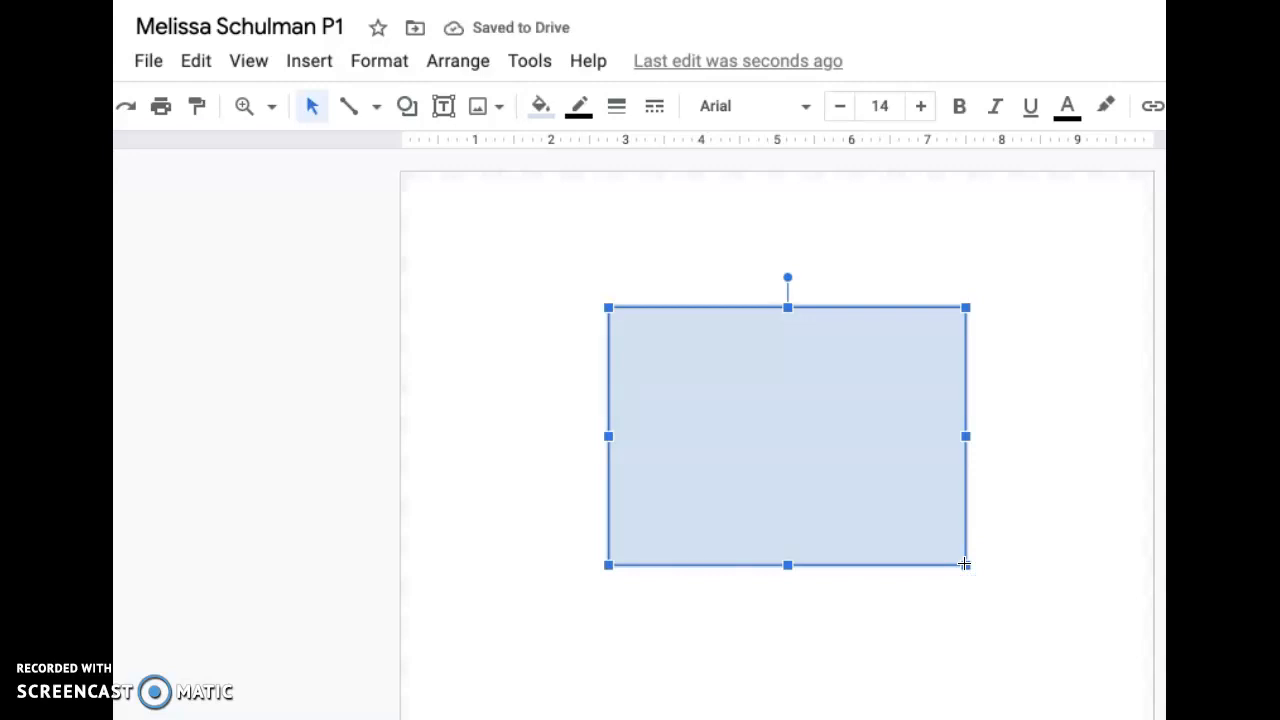
pyautogui.click(542, 107)
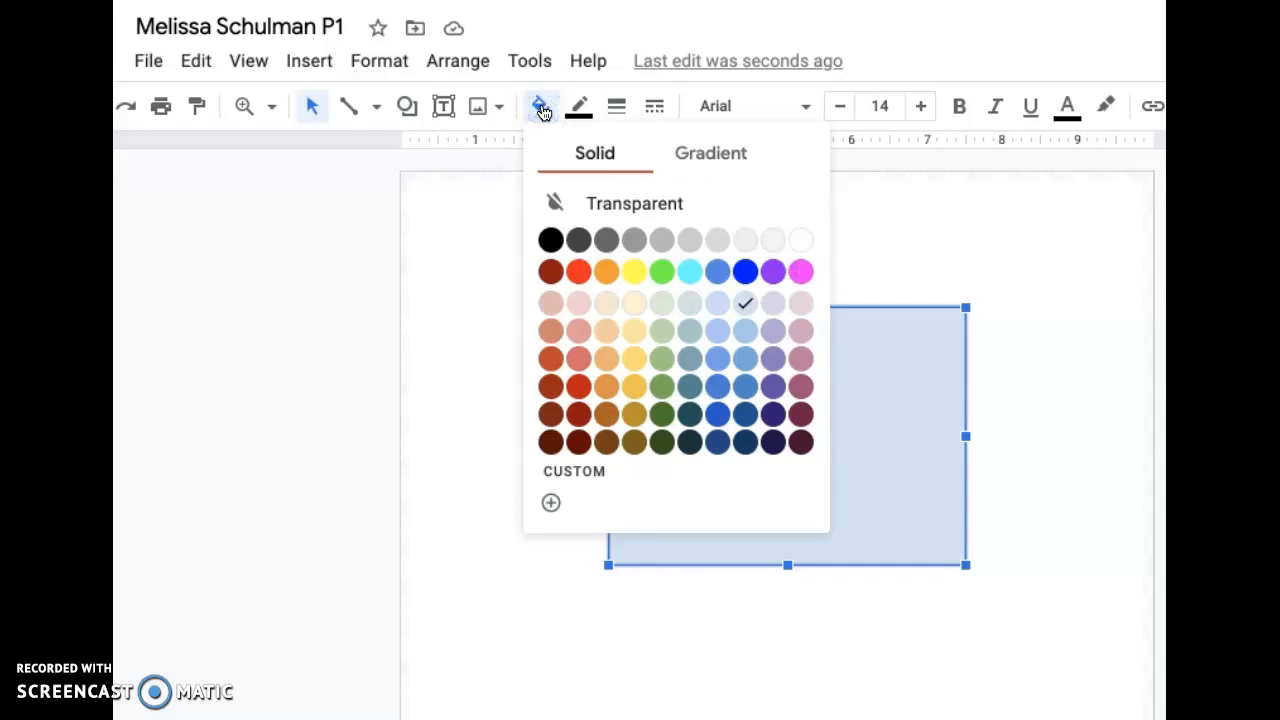
pyautogui.click(551, 240)
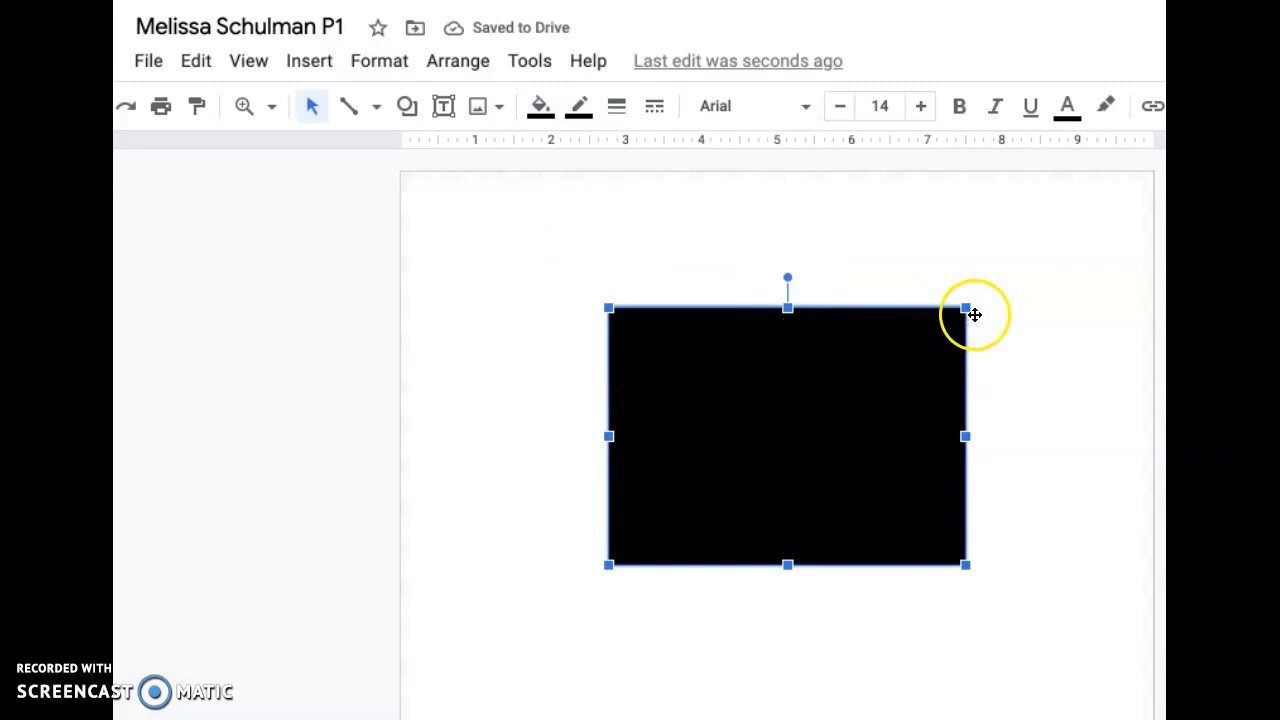
# - Enlarge the black rectangle slightly upward and outward at its two upper corners, then deselect it
pyautogui.moveTo(967, 309); pyautogui.dragTo(977, 290)
pyautogui.moveTo(610, 299); pyautogui.dragTo(590, 288)
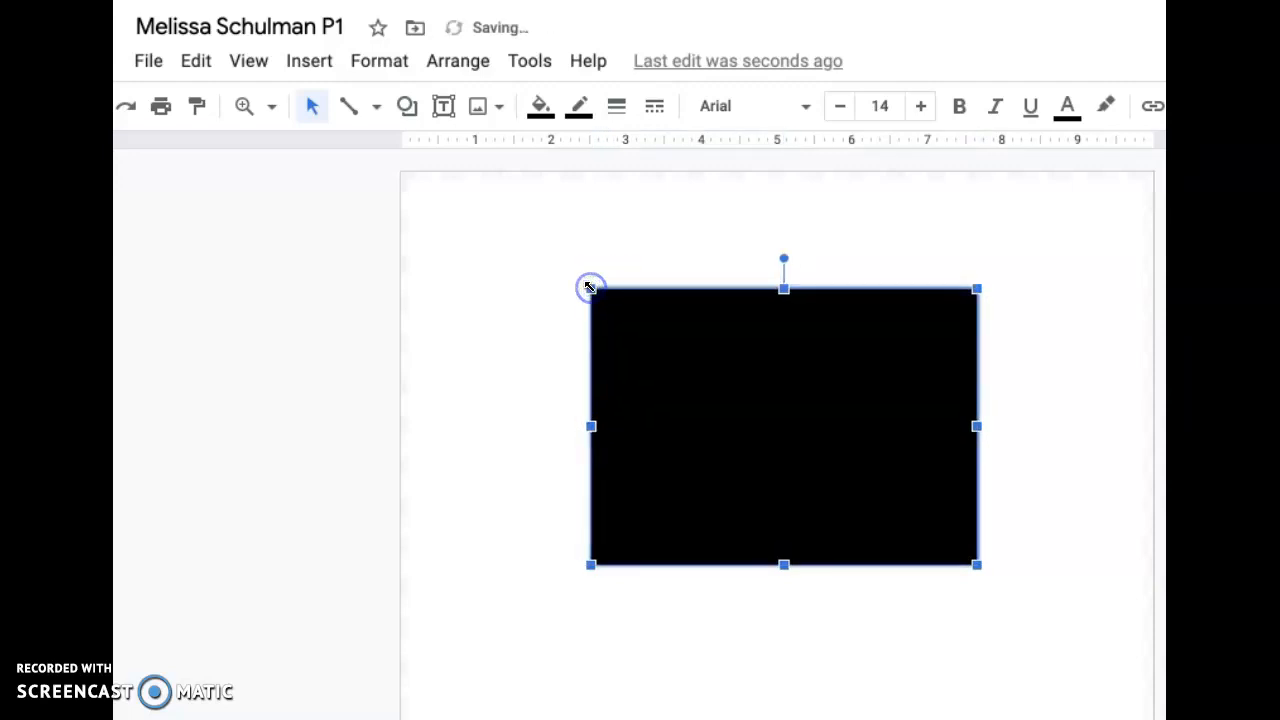
pyautogui.click(208, 328)
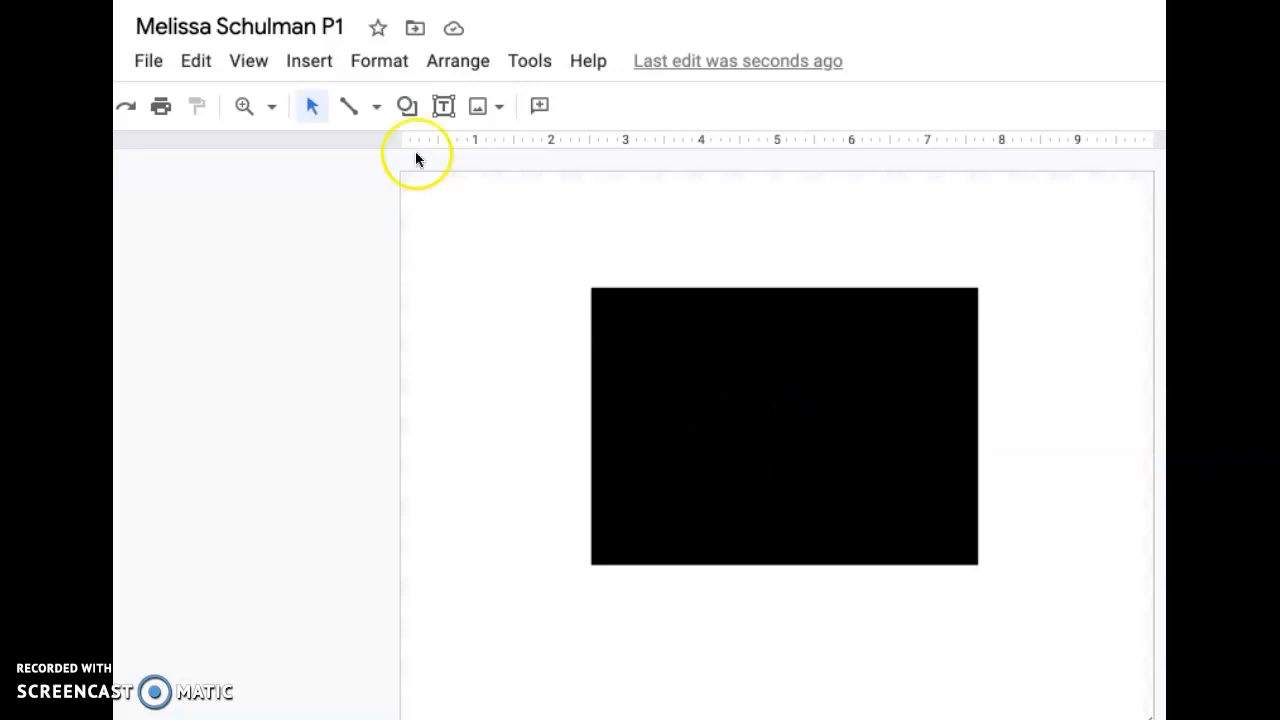
# - Add a small right triangle standing on the black rectangle's top edge at its left corner, and fill it with white
pyautogui.click(406, 105)
pyautogui.moveTo(457, 151)
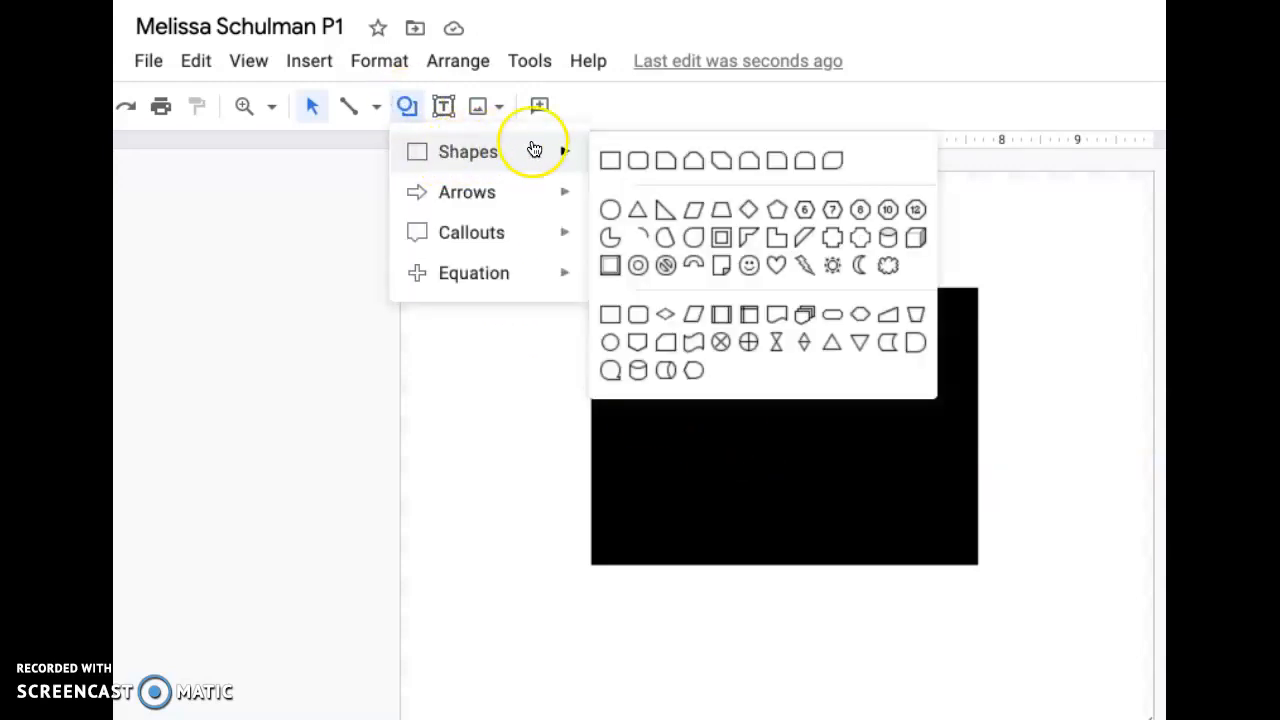
pyautogui.click(669, 208)
pyautogui.moveTo(460, 370)
pyautogui.mouseDown()
pyautogui.moveTo(466, 323)
pyautogui.moveTo(516, 290)
pyautogui.moveTo(491, 323)
pyautogui.moveTo(626, 234)
pyautogui.moveTo(613, 254)
pyautogui.mouseUp()
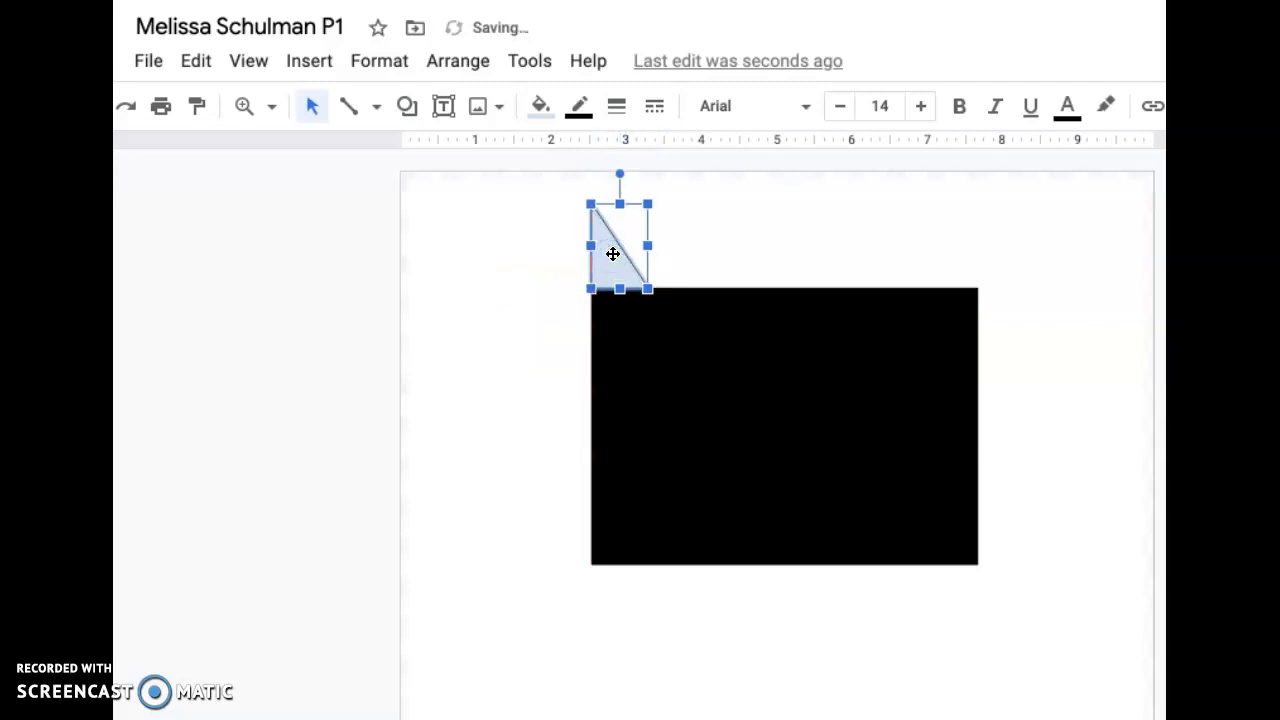
pyautogui.click(543, 108)
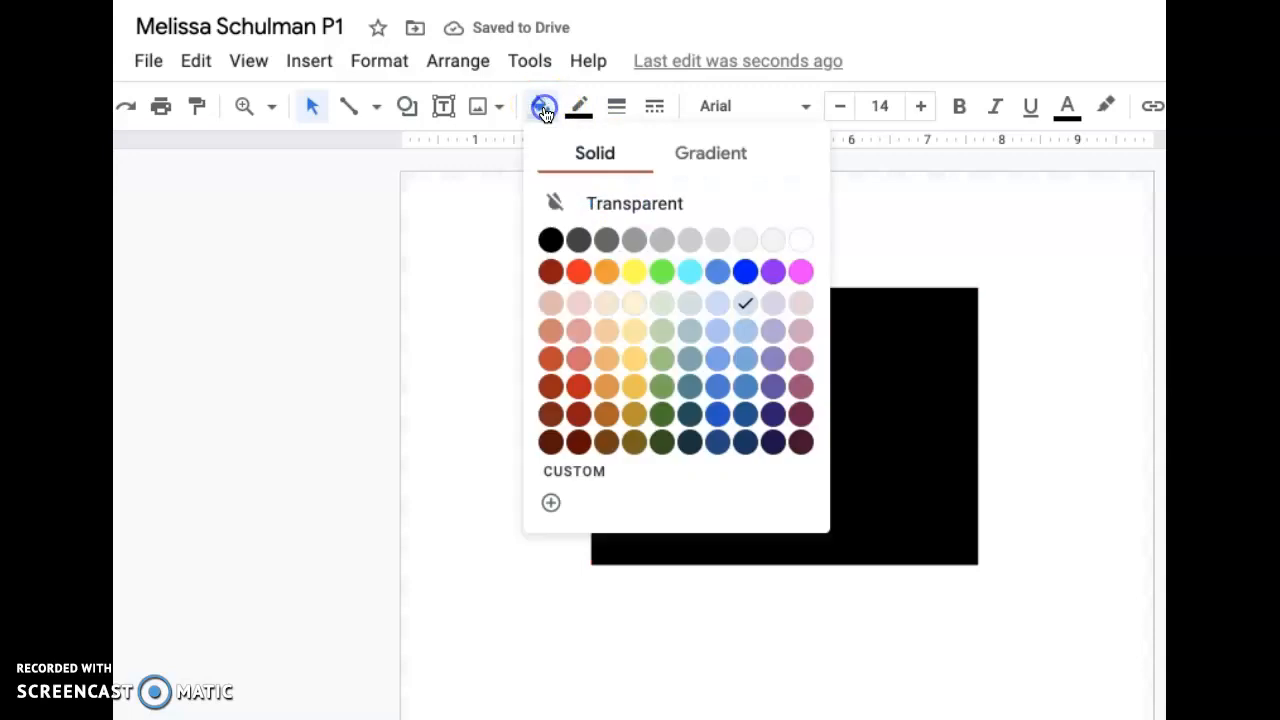
pyautogui.click(802, 240)
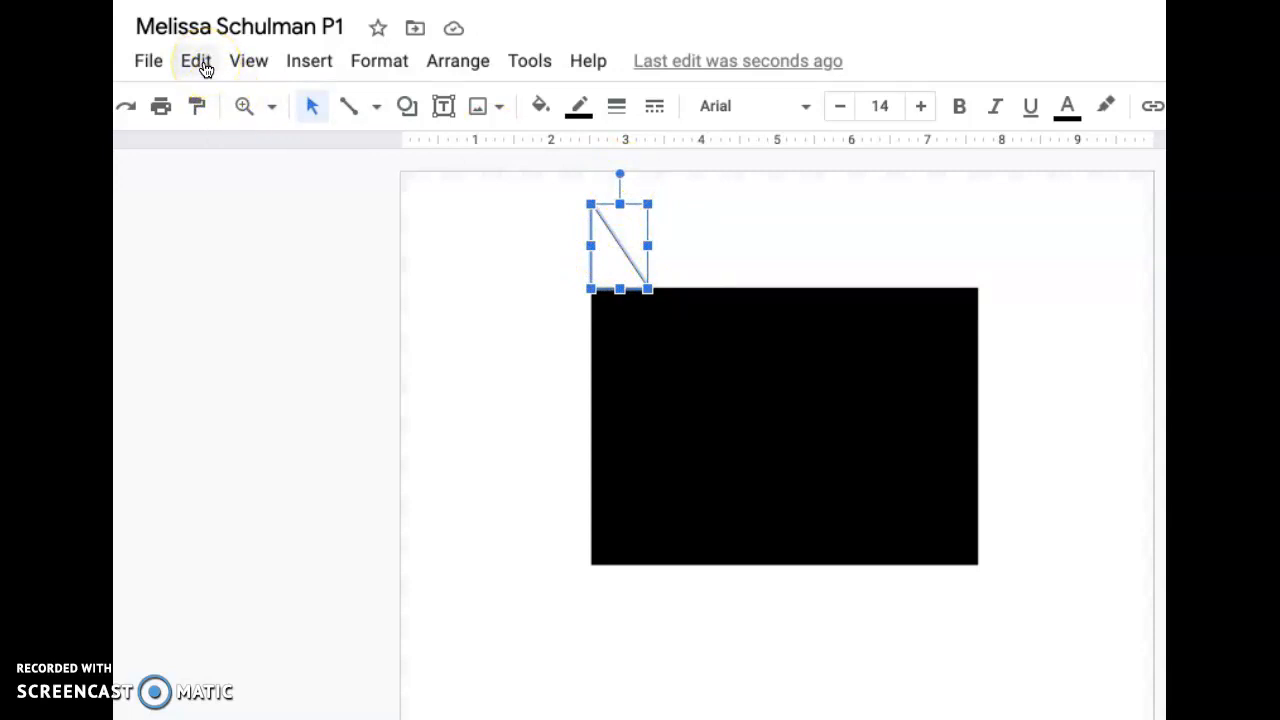
# - Copy and paste the white triangle to get a second one
pyautogui.click(140, 1)
pyautogui.press('Escape')
pyautogui.click(140, 1)
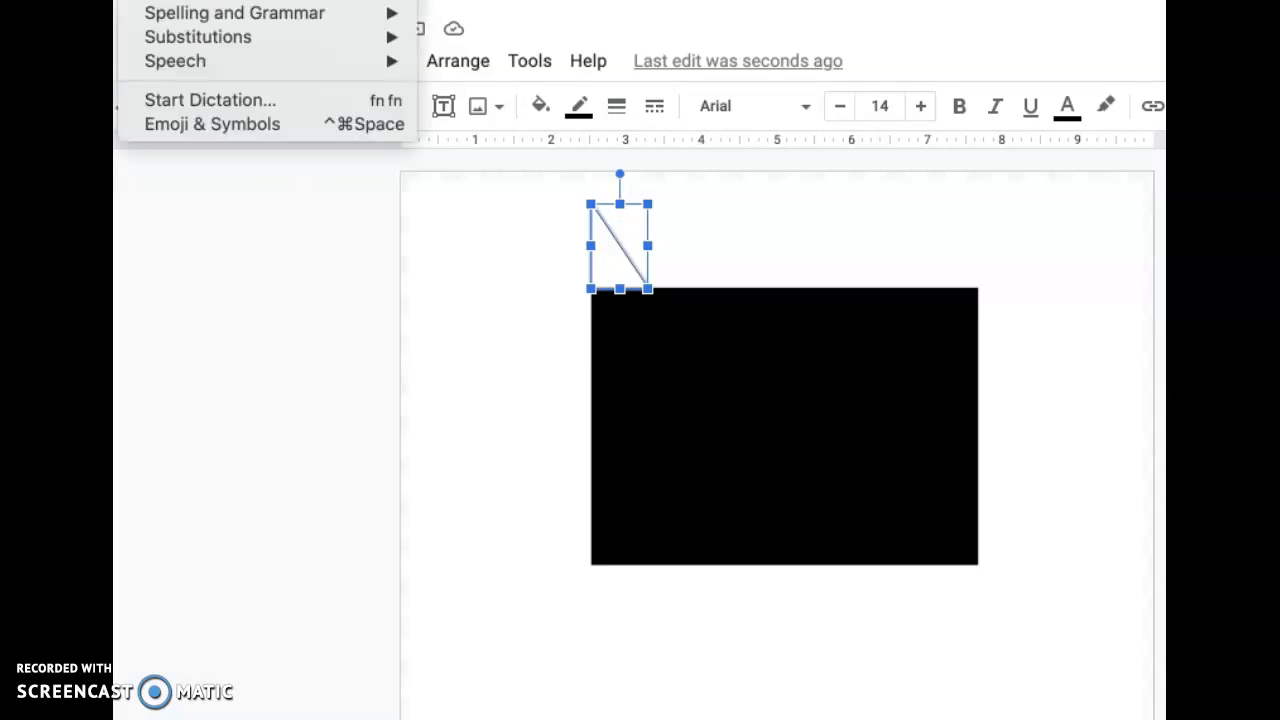
pyautogui.click(165, 1)
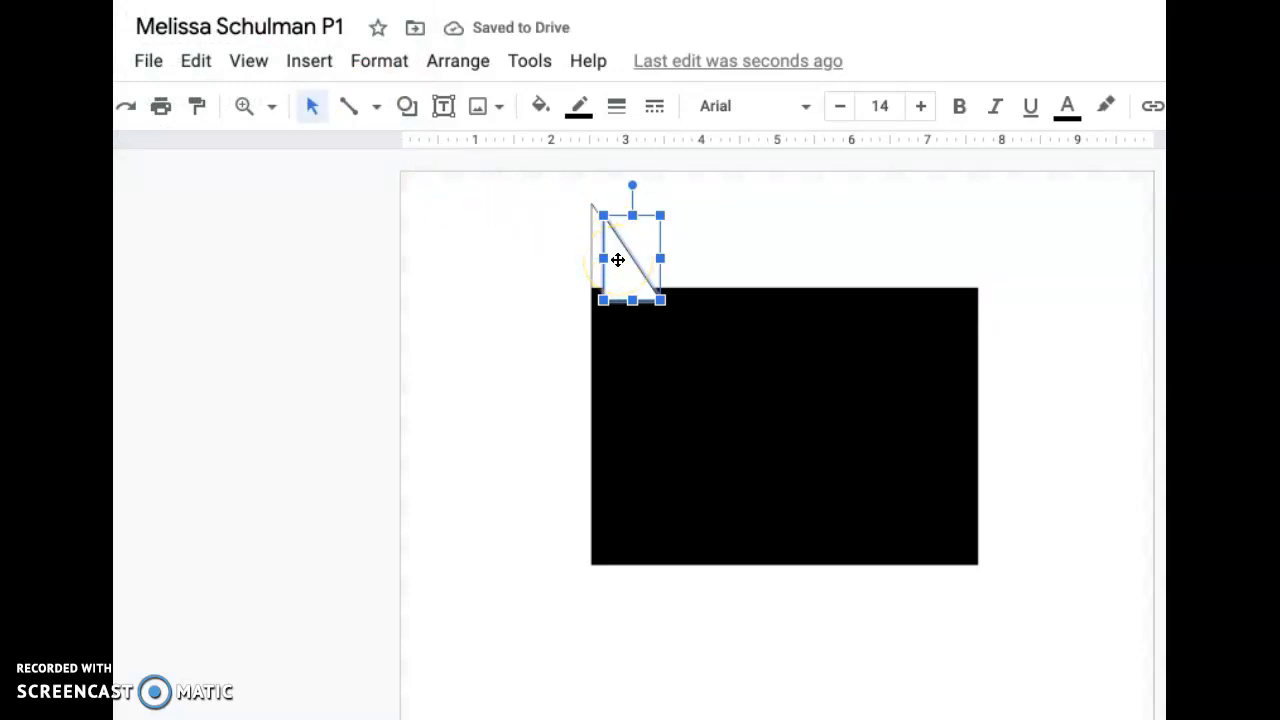
# - Try to turn the triangle copy upside down and fit it inside the rectangle's upper-left corner with its vertical edge on the left
pyautogui.click(632, 186)
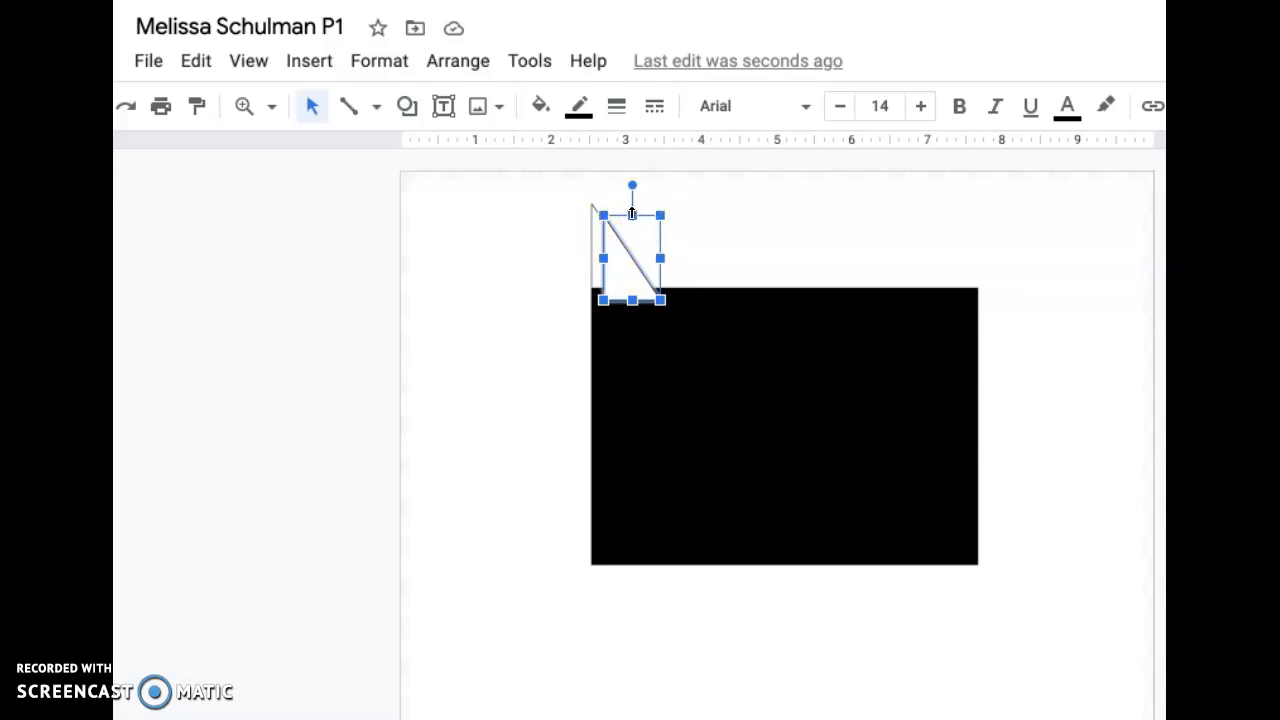
pyautogui.moveTo(632, 184); pyautogui.dragTo(621, 379)
pyautogui.moveTo(632, 227); pyautogui.dragTo(533, 350)
pyautogui.moveTo(547, 306); pyautogui.dragTo(600, 314)
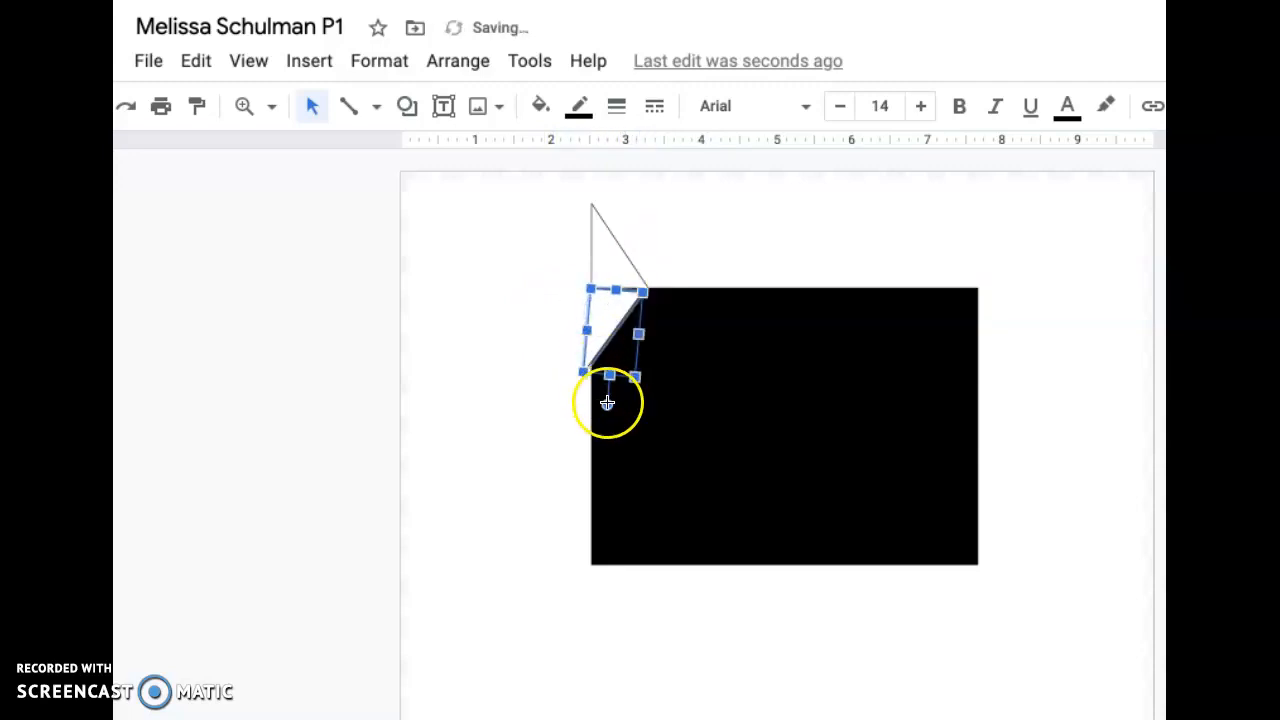
pyautogui.moveTo(607, 402); pyautogui.dragTo(609, 404)
pyautogui.click(609, 332)
pyautogui.moveTo(609, 332); pyautogui.dragTo(620, 318)
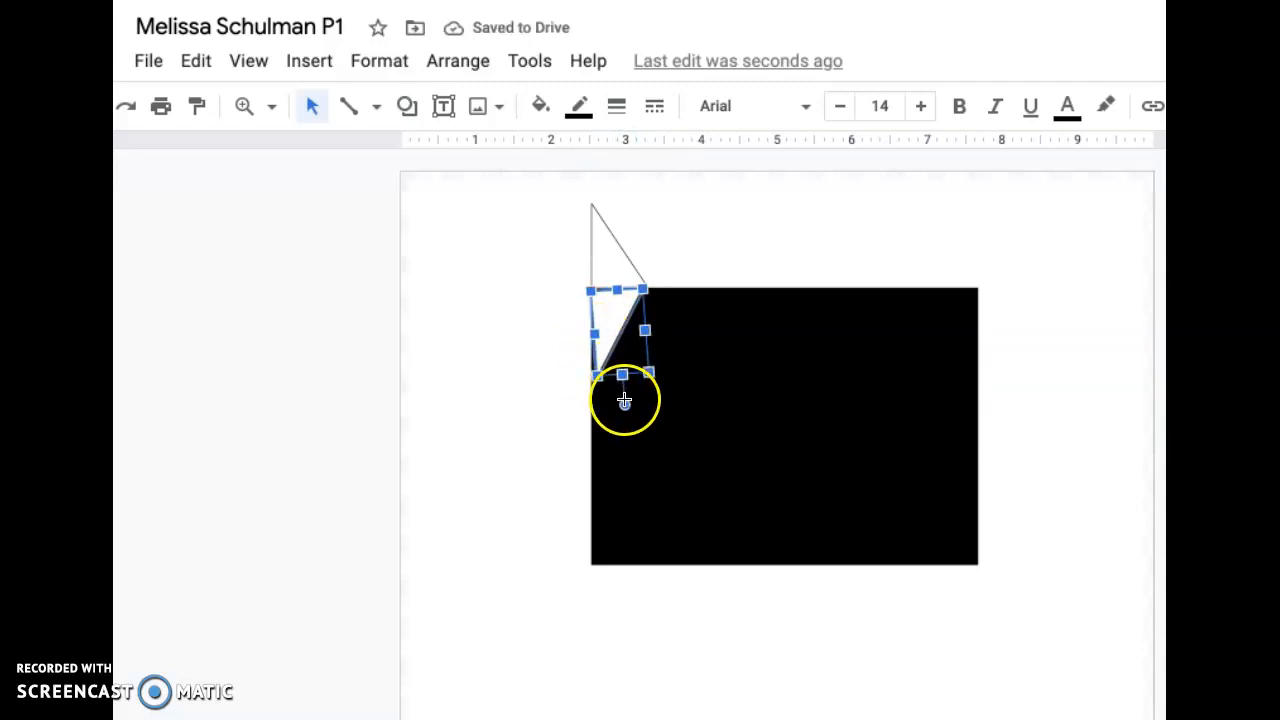
pyautogui.moveTo(624, 401); pyautogui.dragTo(622, 432)
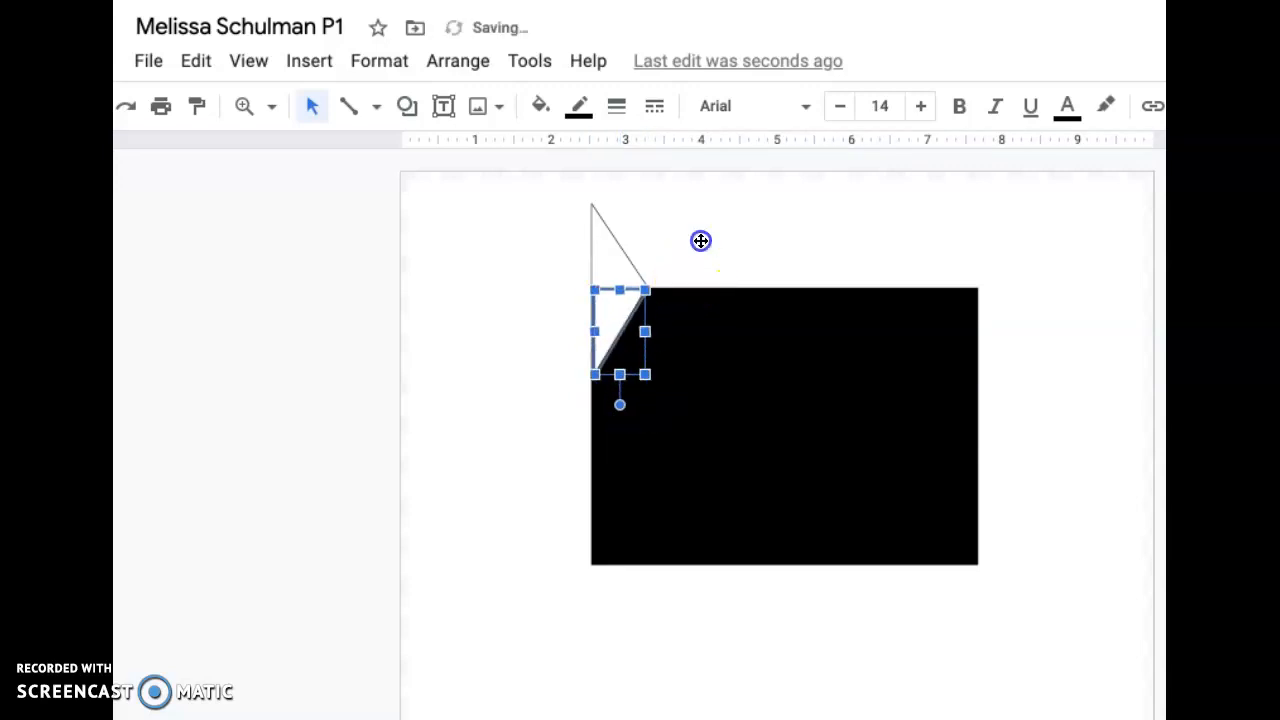
# - Delete the inverted white triangle inside the rectangle's upper-left corner
pyautogui.click(700, 240)
pyautogui.click(610, 314)
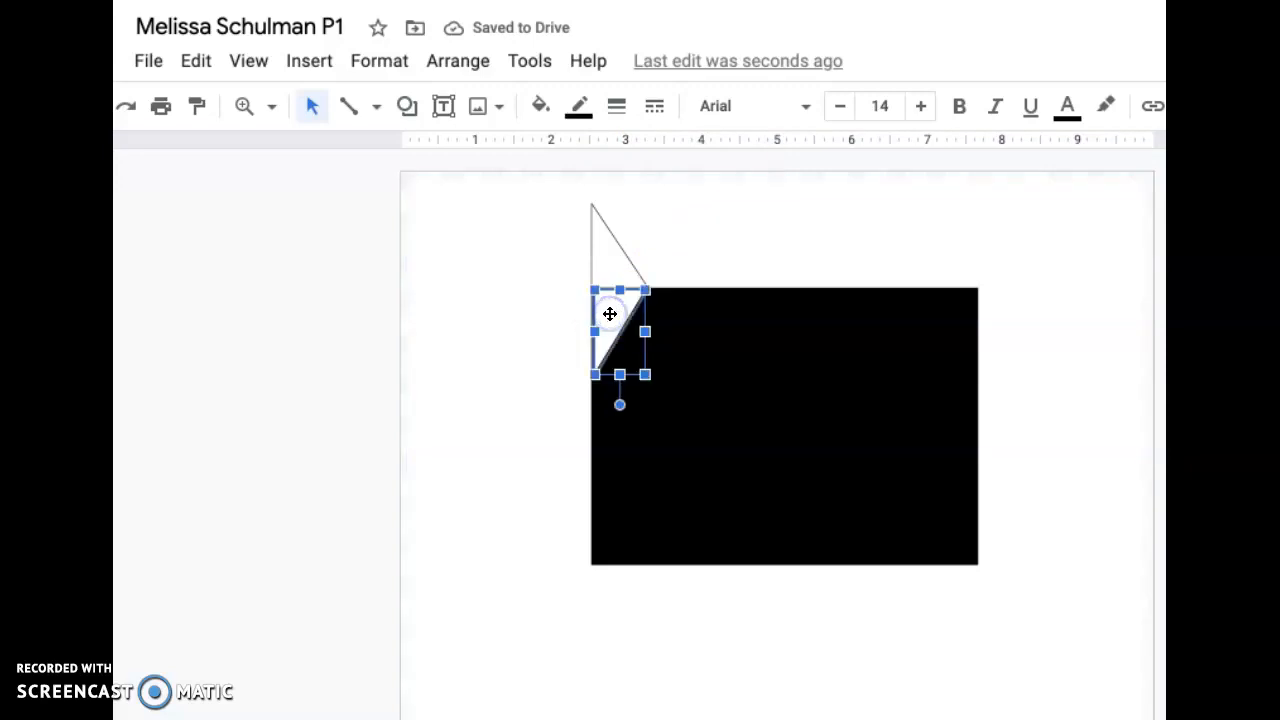
pyautogui.press('Delete')
# - Duplicate the remaining white triangle above the rectangle with copy and paste
pyautogui.click(610, 242)
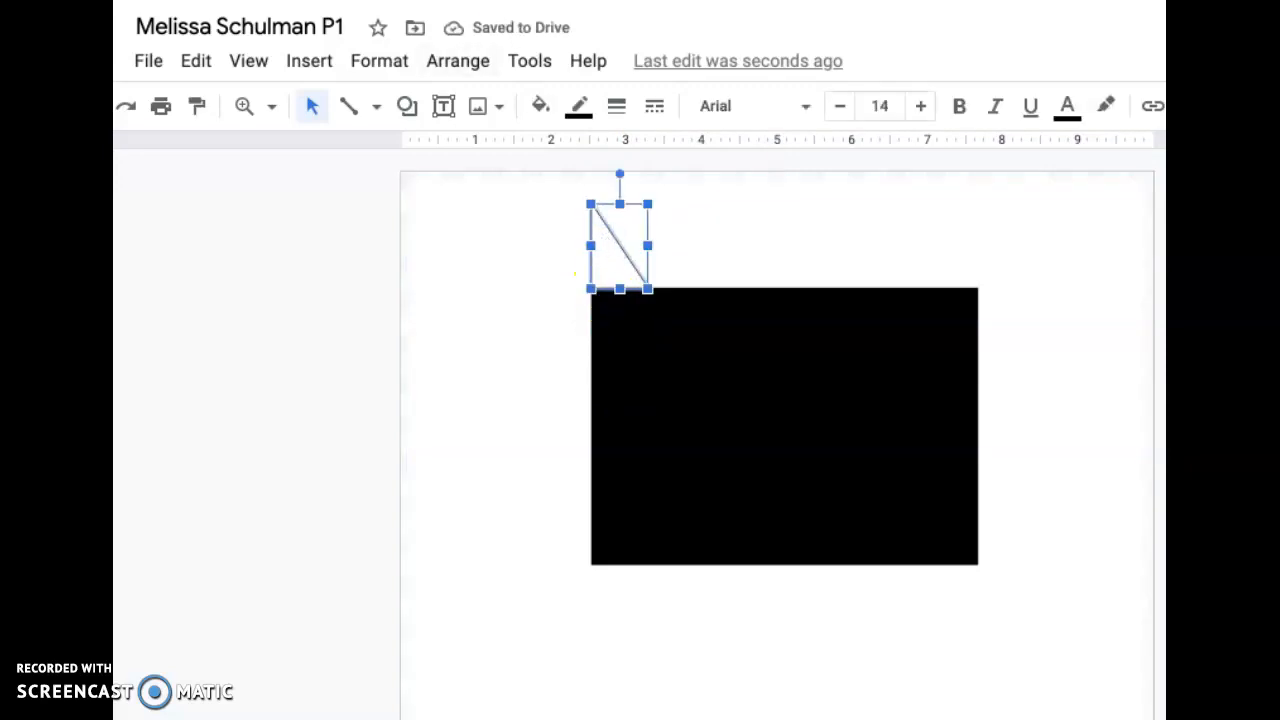
pyautogui.click(138, 0)
pyautogui.click(160, 0)
pyautogui.click(138, 0)
pyautogui.click(160, 0)
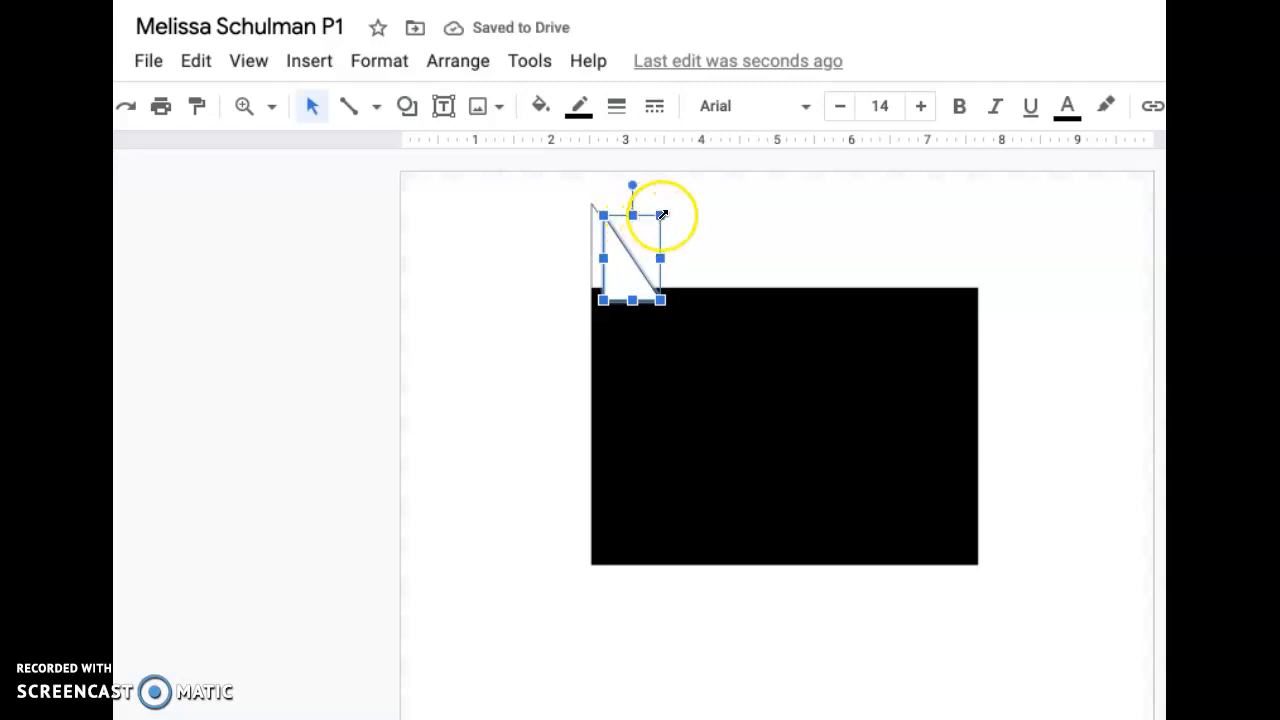
# - Rotate the pasted triangle 180 degrees and align it inside the rectangle's upper-left corner, directly beneath the original triangle
pyautogui.moveTo(632, 185); pyautogui.dragTo(610, 403)
pyautogui.moveTo(655, 238); pyautogui.dragTo(641, 314)
pyautogui.moveTo(613, 406); pyautogui.dragTo(621, 407)
pyautogui.moveTo(629, 348); pyautogui.dragTo(630, 341)
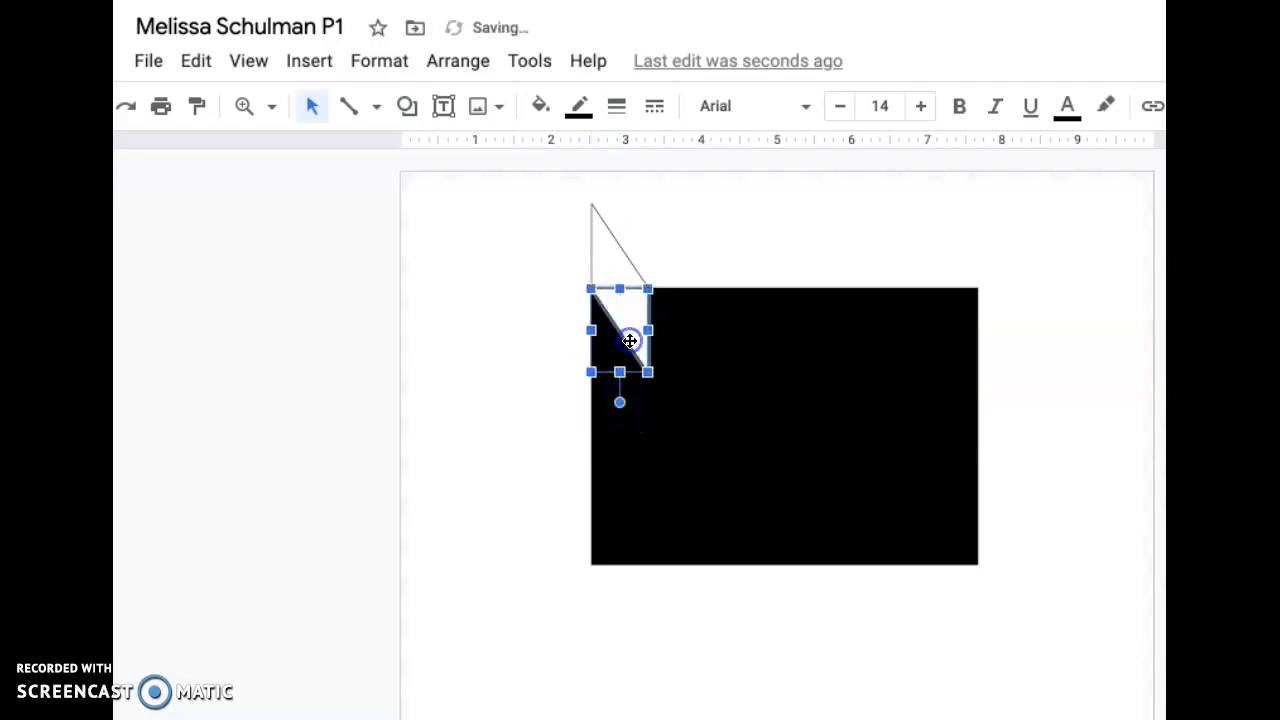
# - Flip the triangle above the rectangle horizontally so it mirrors the white one below, and fill it with black
pyautogui.click(618, 255)
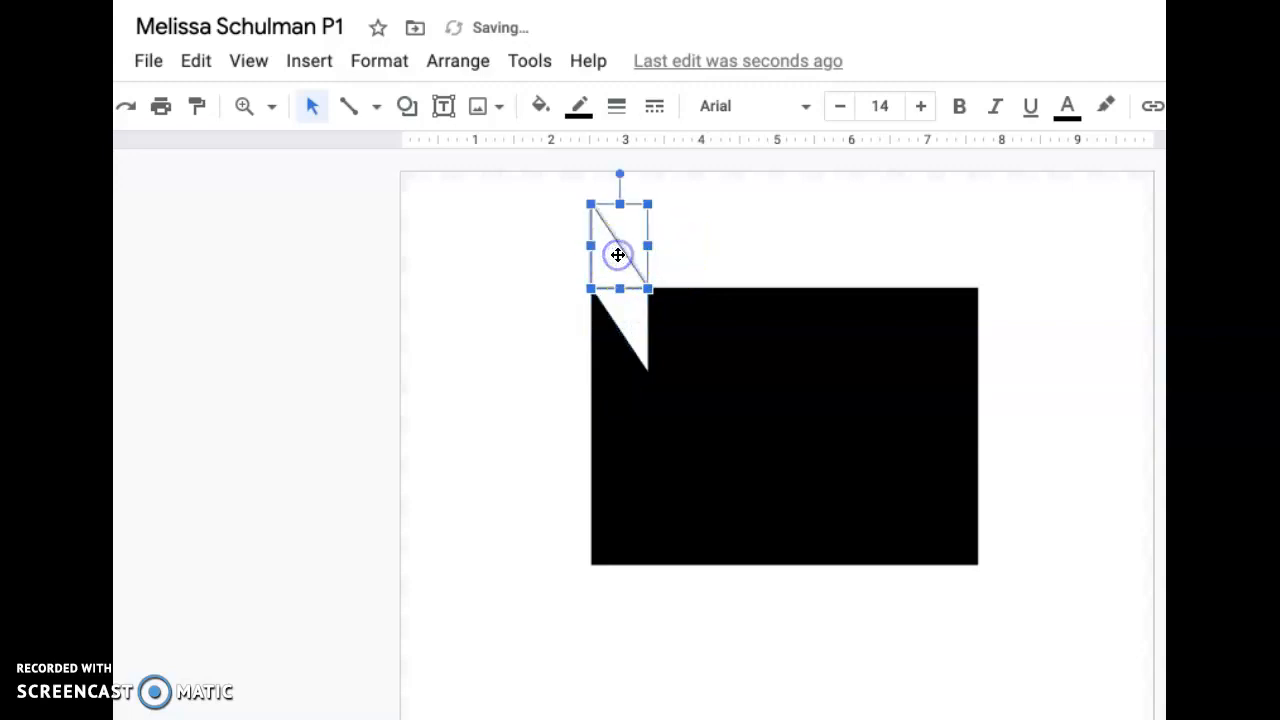
pyautogui.moveTo(620, 173)
pyautogui.mouseDown()
pyautogui.moveTo(706, 227)
pyautogui.moveTo(618, 181)
pyautogui.mouseUp()
pyautogui.moveTo(590, 244); pyautogui.dragTo(634, 255)
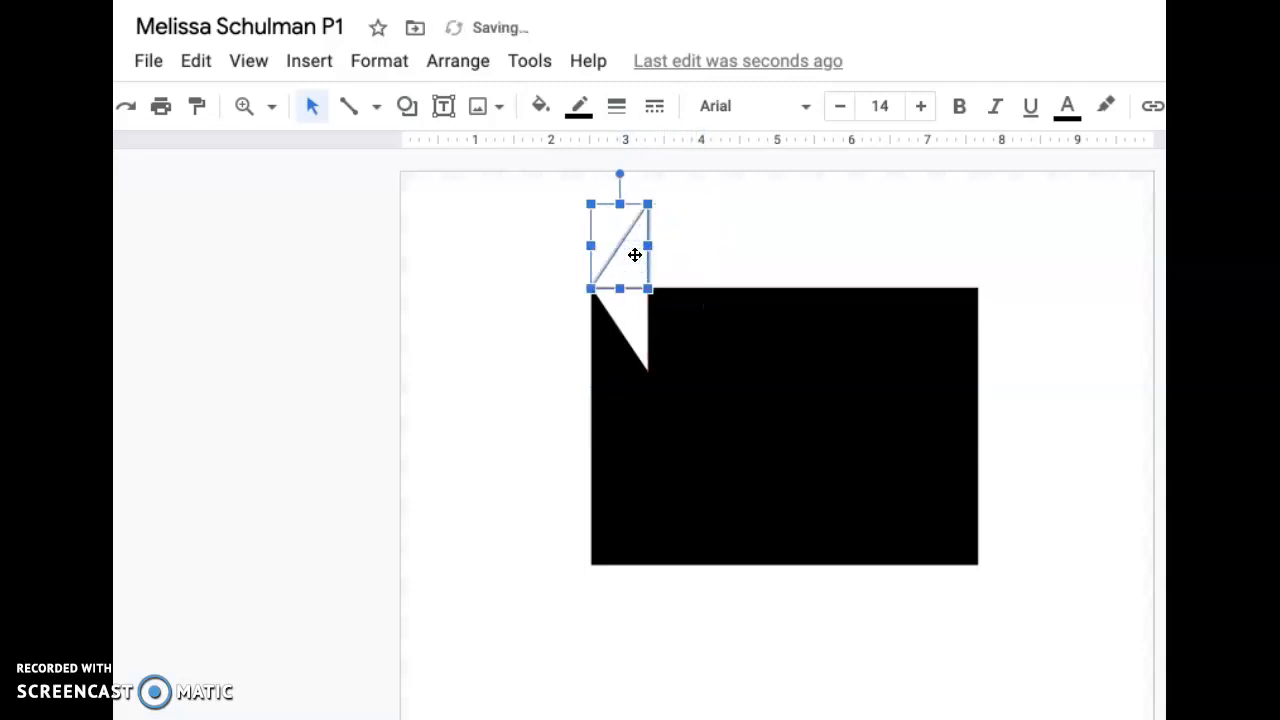
pyautogui.click(541, 107)
pyautogui.click(551, 240)
pyautogui.click(758, 244)
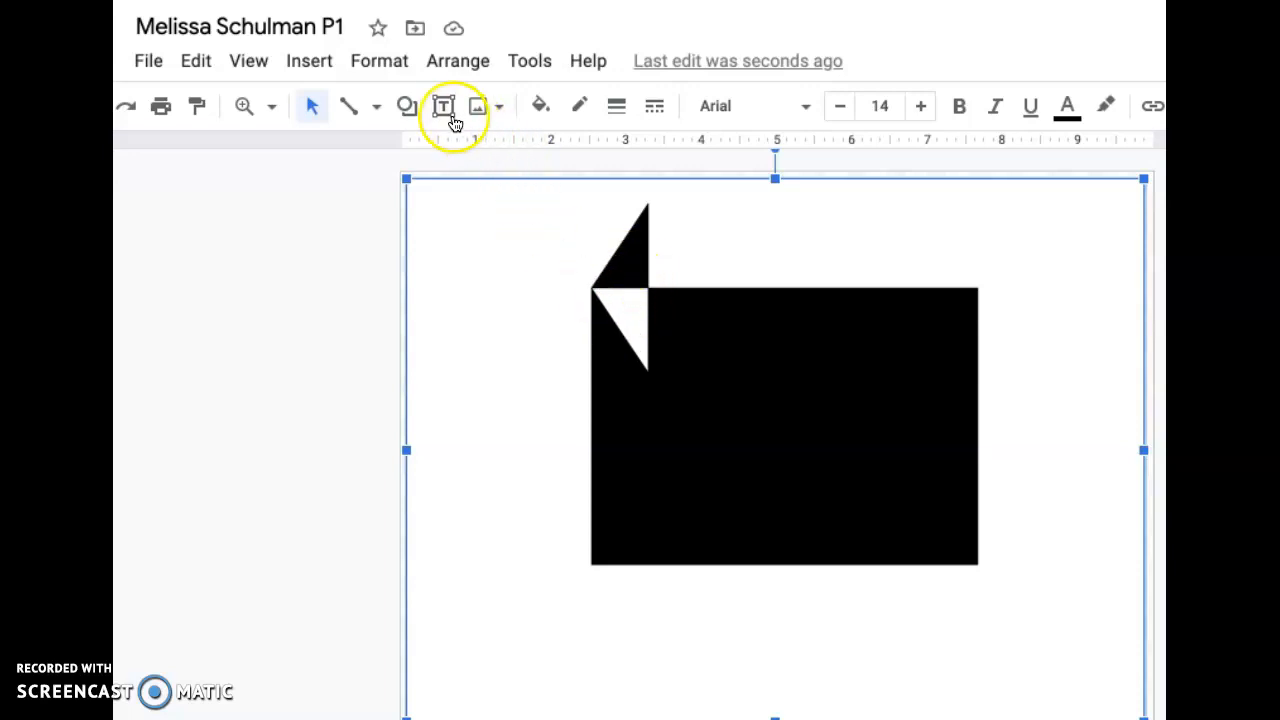
# - Draw a small horizontal diamond beside the black triangle and duplicate it with copy and paste
pyautogui.click(406, 107)
pyautogui.moveTo(460, 151)
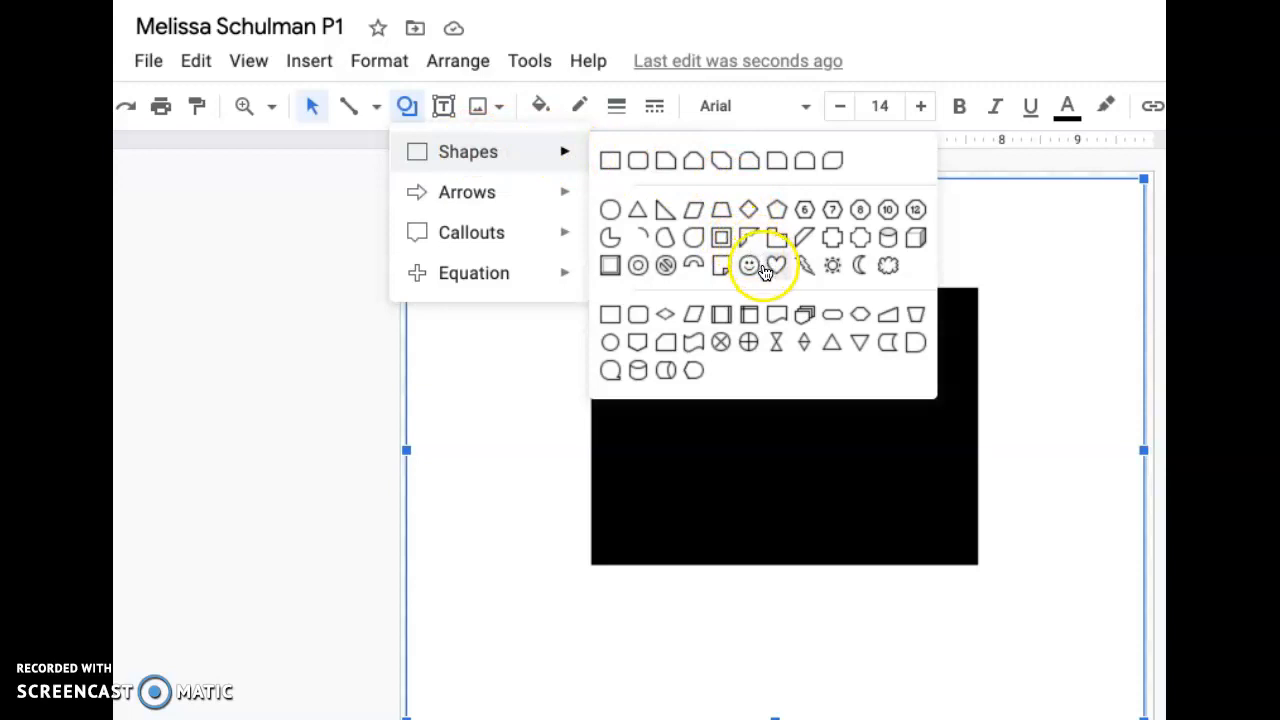
pyautogui.click(671, 316)
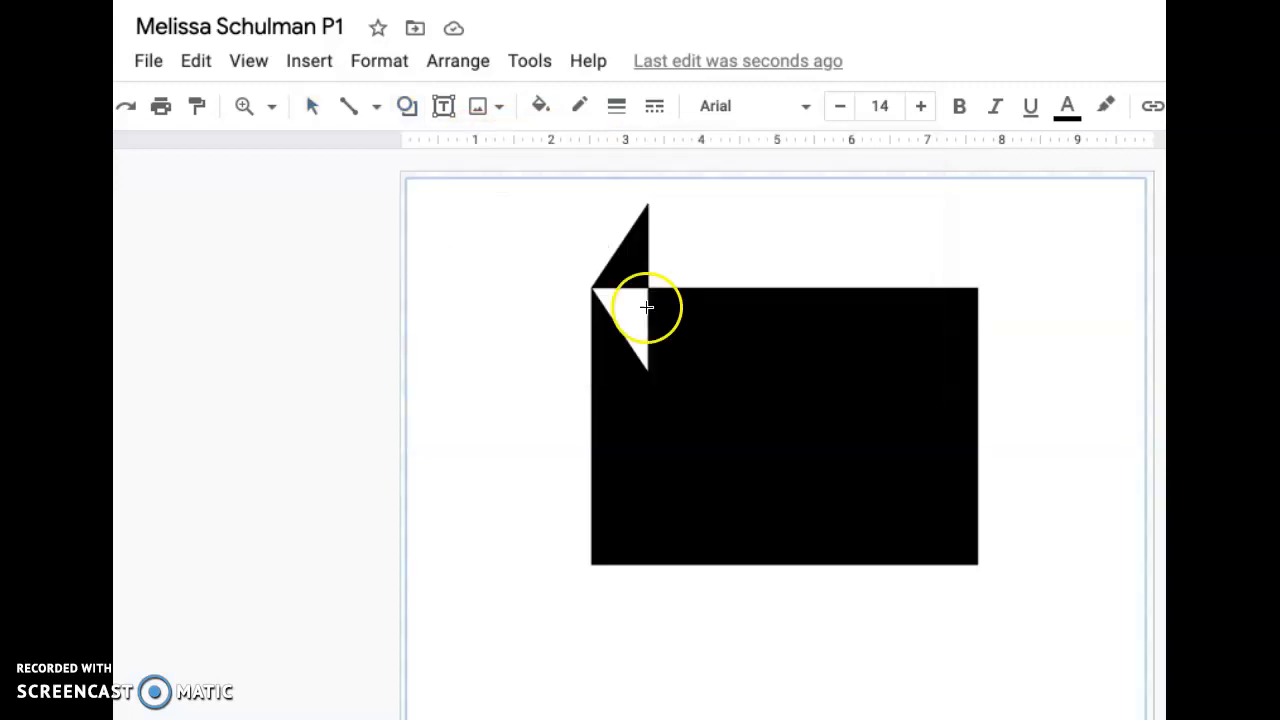
pyautogui.moveTo(508, 243); pyautogui.dragTo(550, 267)
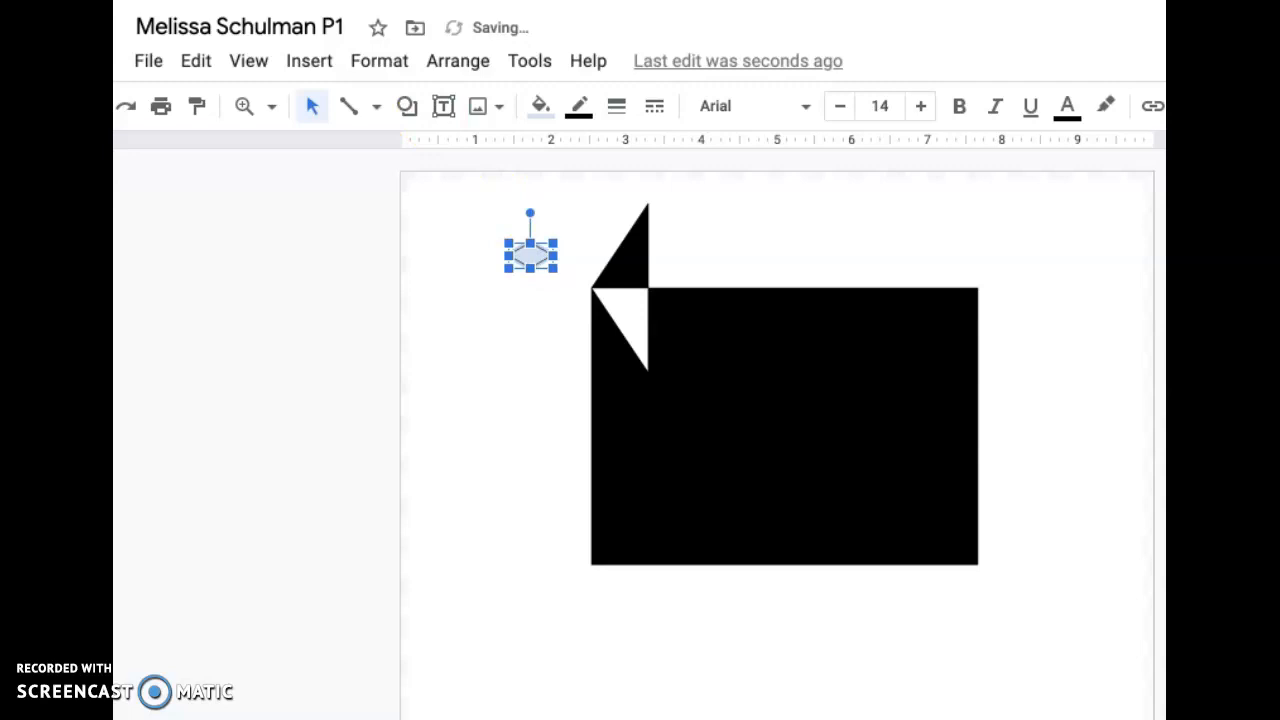
pyautogui.click(142, 0)
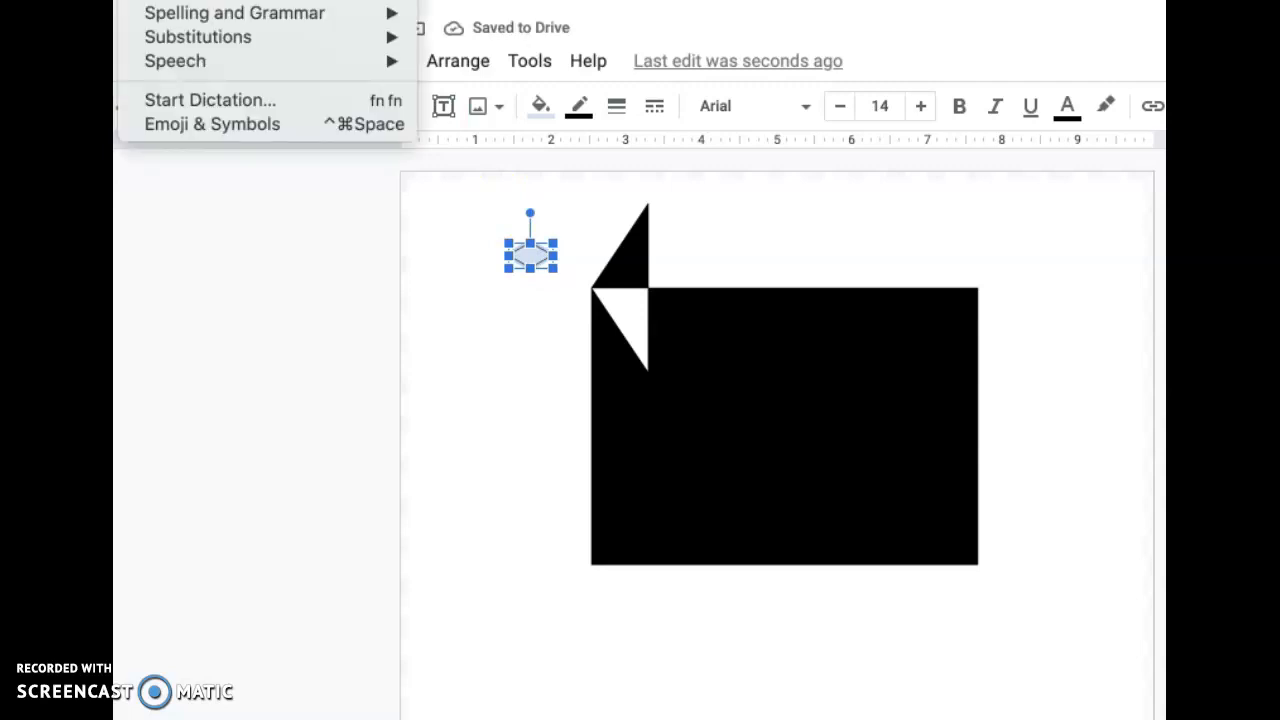
pyautogui.click(165, 0)
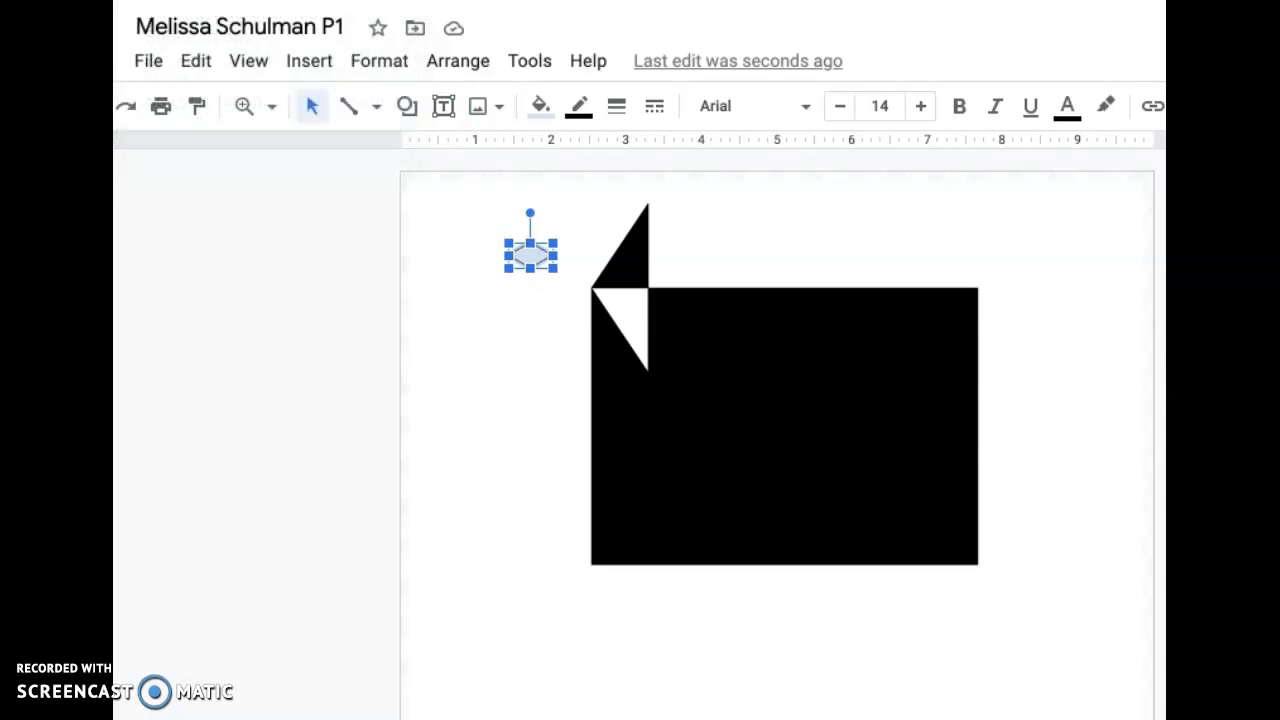
pyautogui.click(142, 0)
pyautogui.click(180, 0)
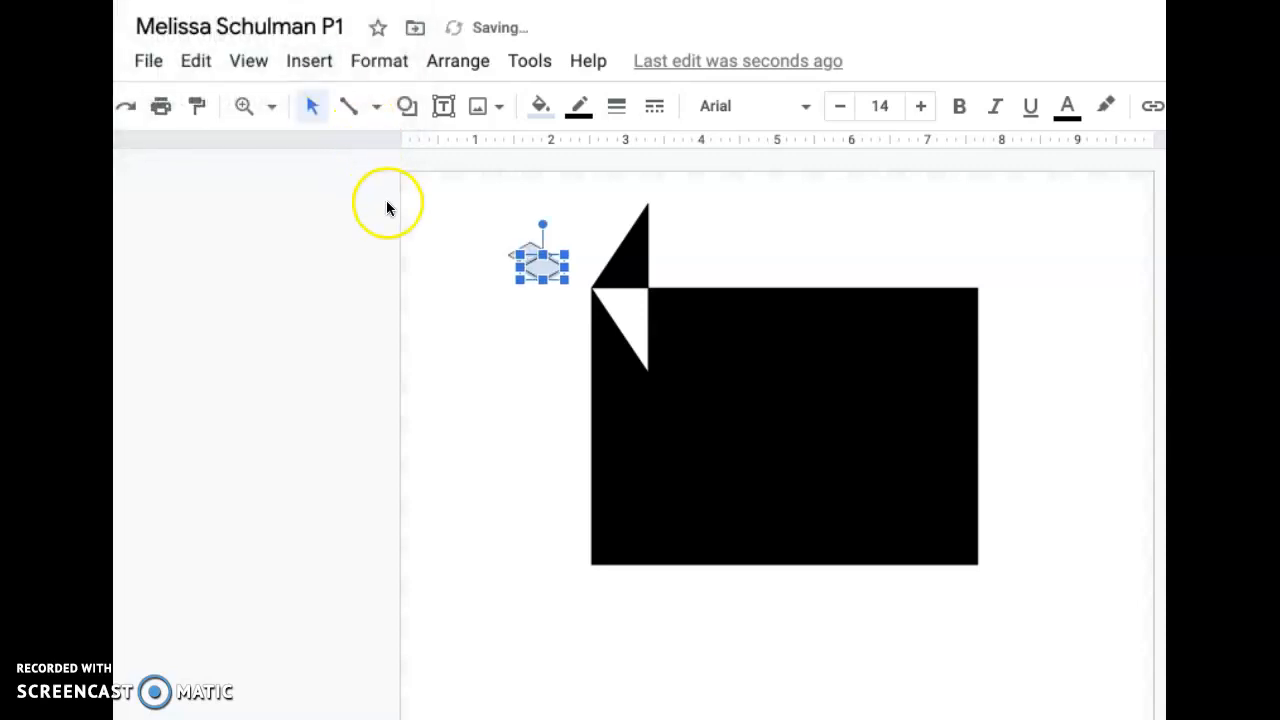
# - Rotate the duplicate diamond upright, place it inside the white triangle near the rectangle's upper edge, and fill it with black
pyautogui.moveTo(543, 224); pyautogui.dragTo(590, 261)
pyautogui.moveTo(543, 260); pyautogui.dragTo(676, 307)
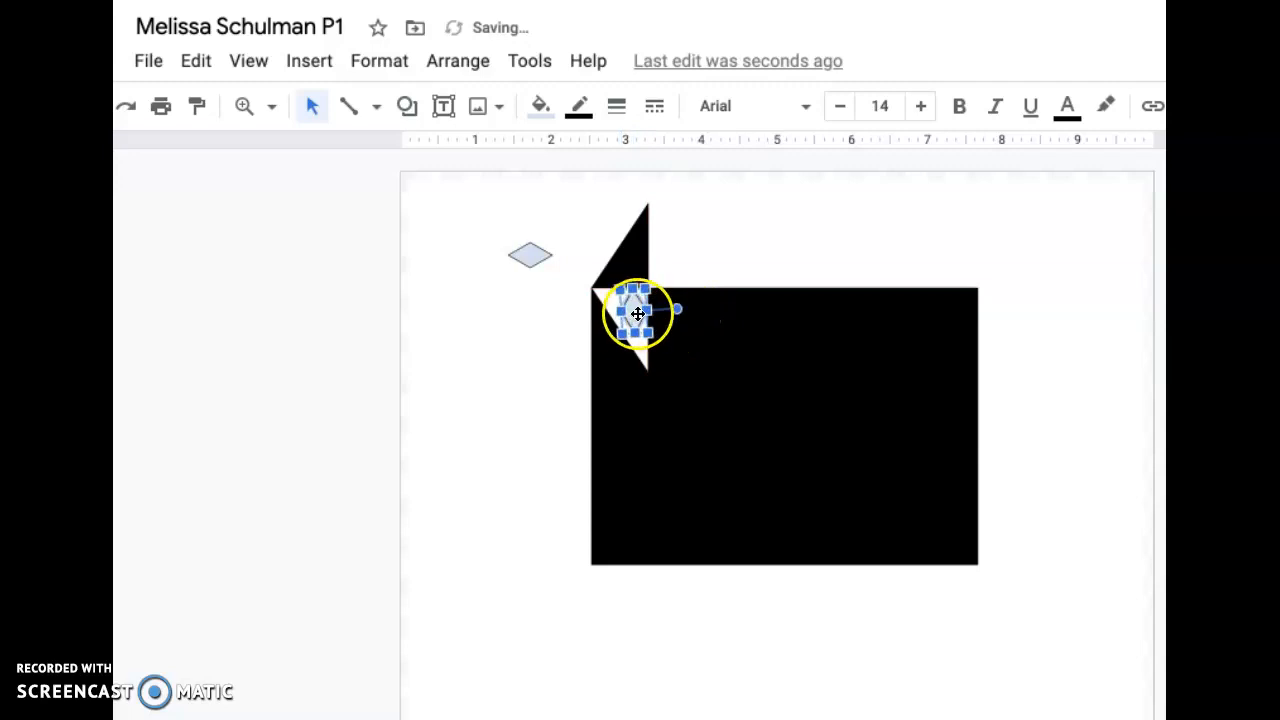
pyautogui.click(546, 118)
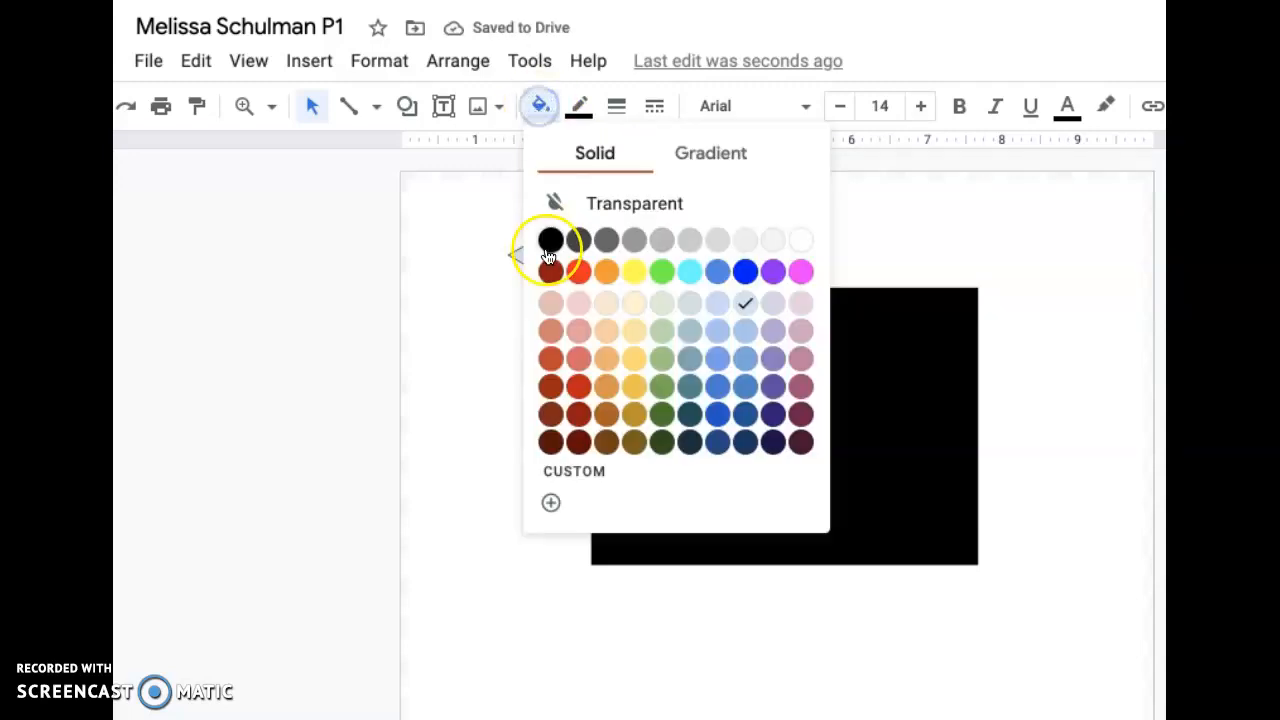
pyautogui.click(550, 240)
pyautogui.click(500, 337)
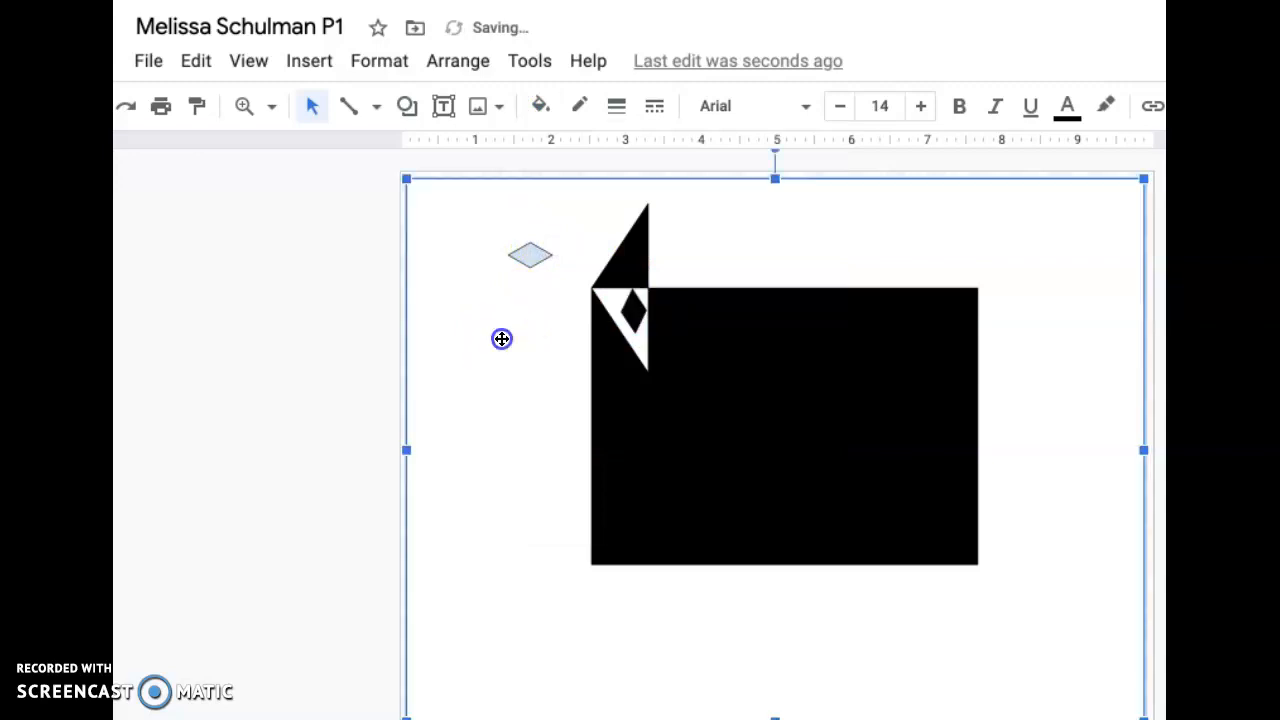
# - Rotate the remaining diamond upright, place it inside the black triangle mirroring the black diamond, and fill it with white
pyautogui.click(530, 256)
pyautogui.moveTo(530, 210); pyautogui.dragTo(634, 257)
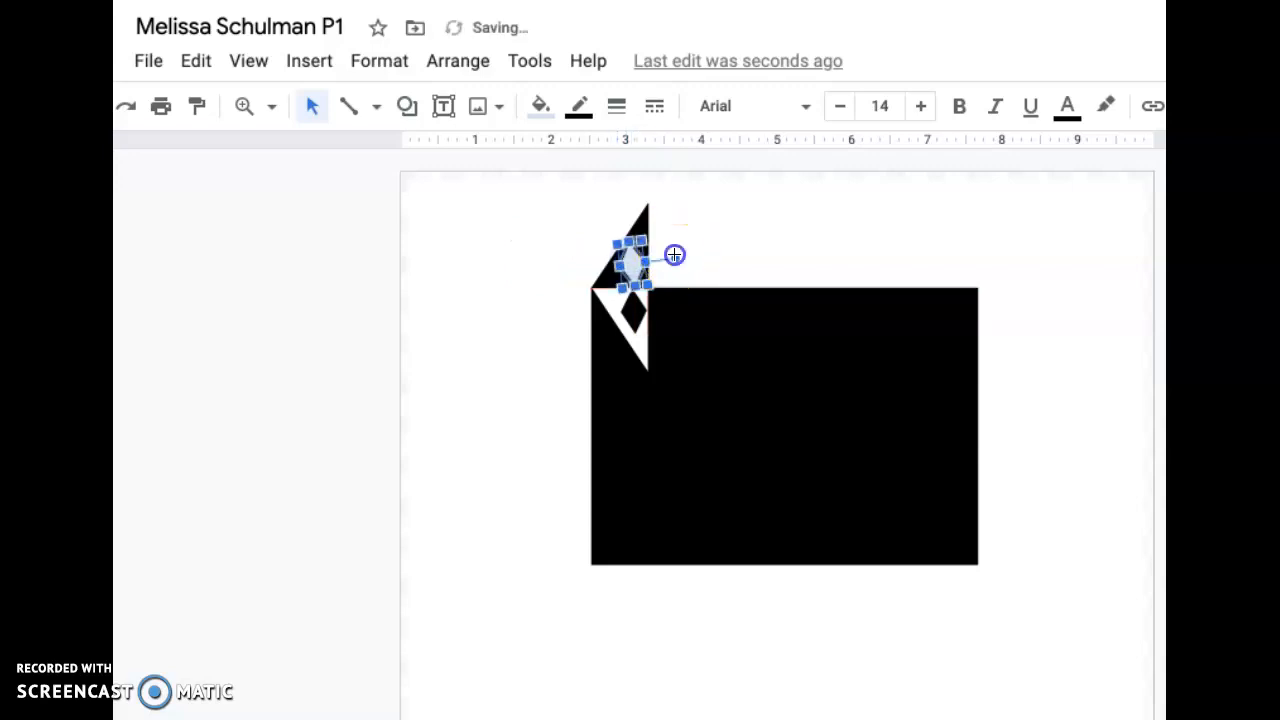
pyautogui.moveTo(675, 259); pyautogui.dragTo(677, 263)
pyautogui.click(540, 105)
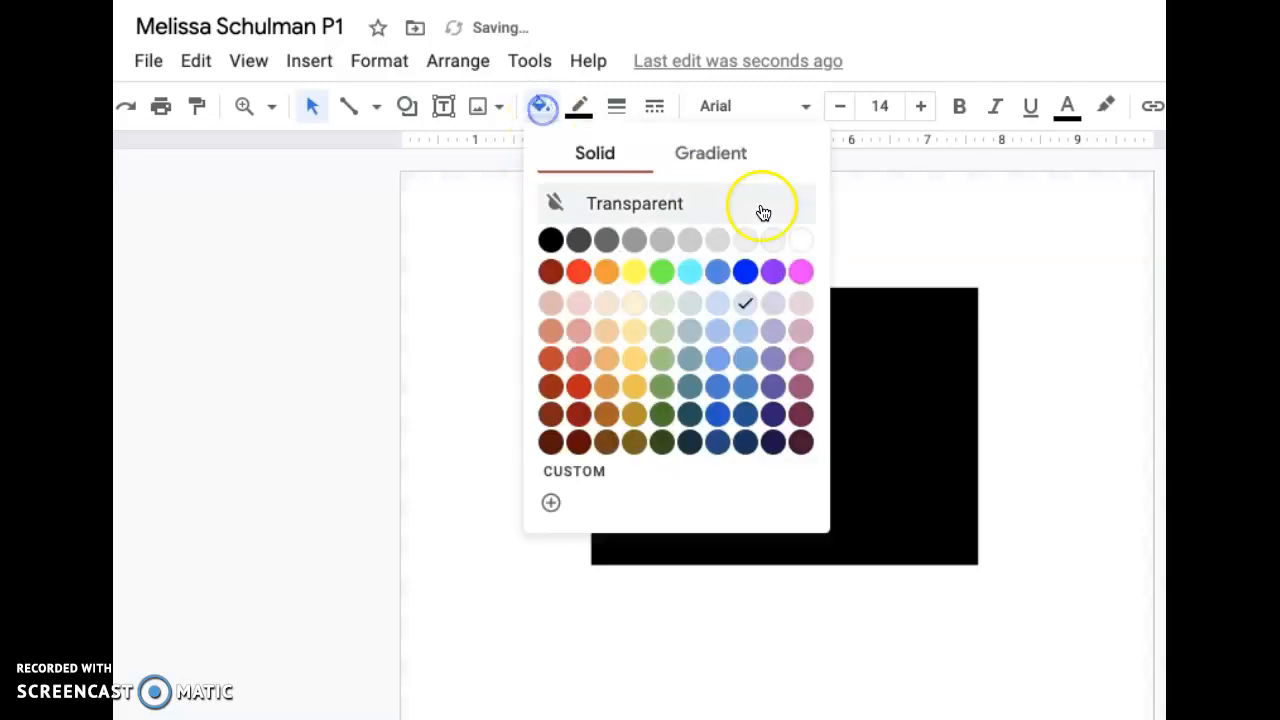
pyautogui.click(801, 240)
pyautogui.click(850, 235)
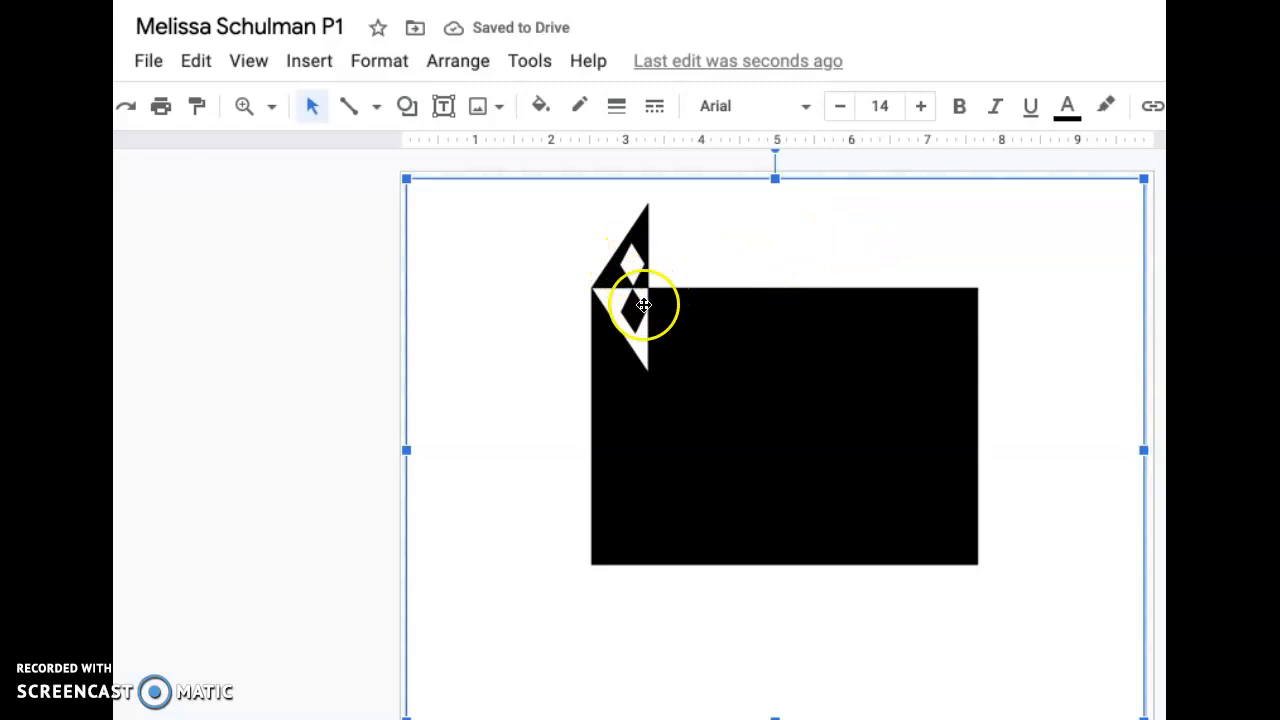
pyautogui.click(406, 106)
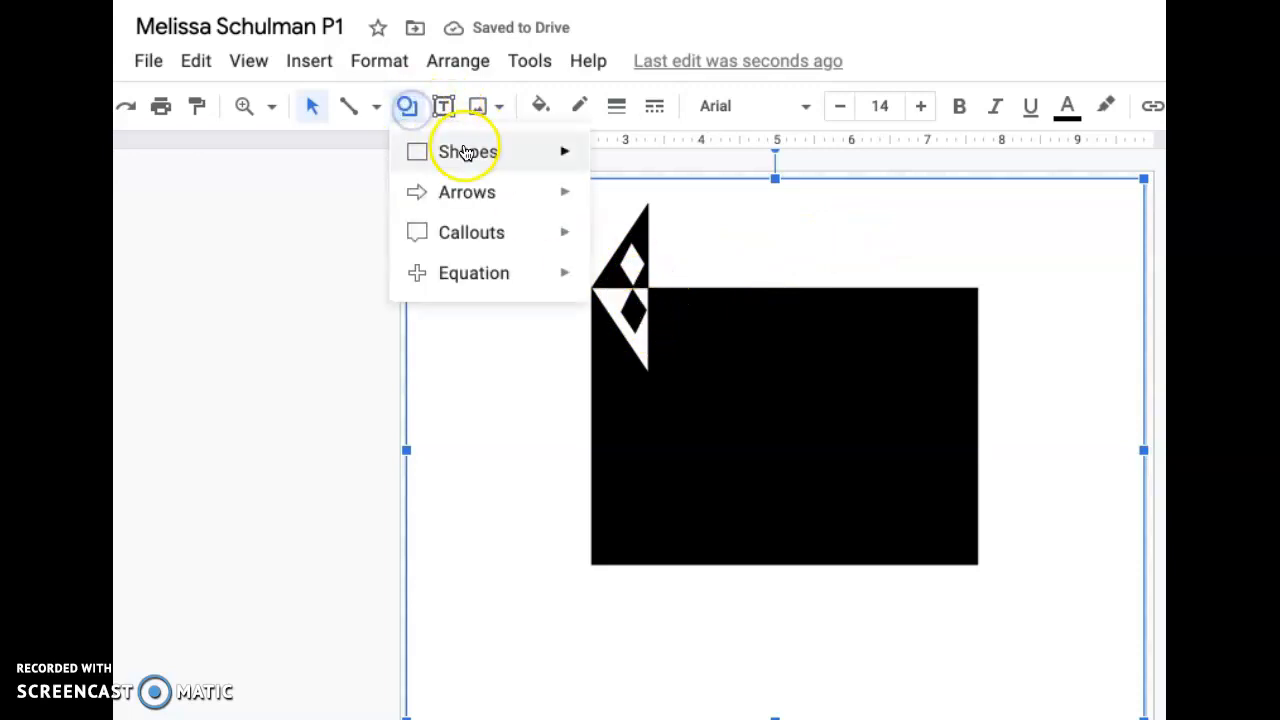
pyautogui.moveTo(457, 151)
pyautogui.click(609, 211)
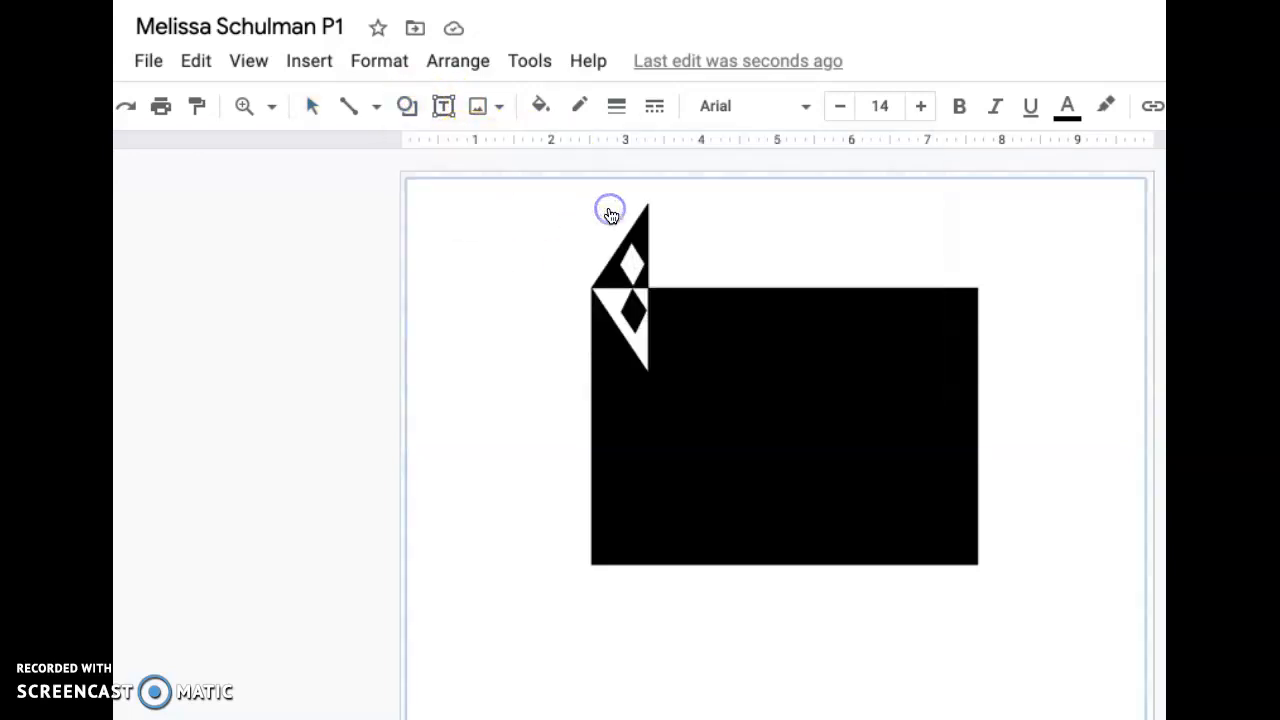
pyautogui.click(637, 270)
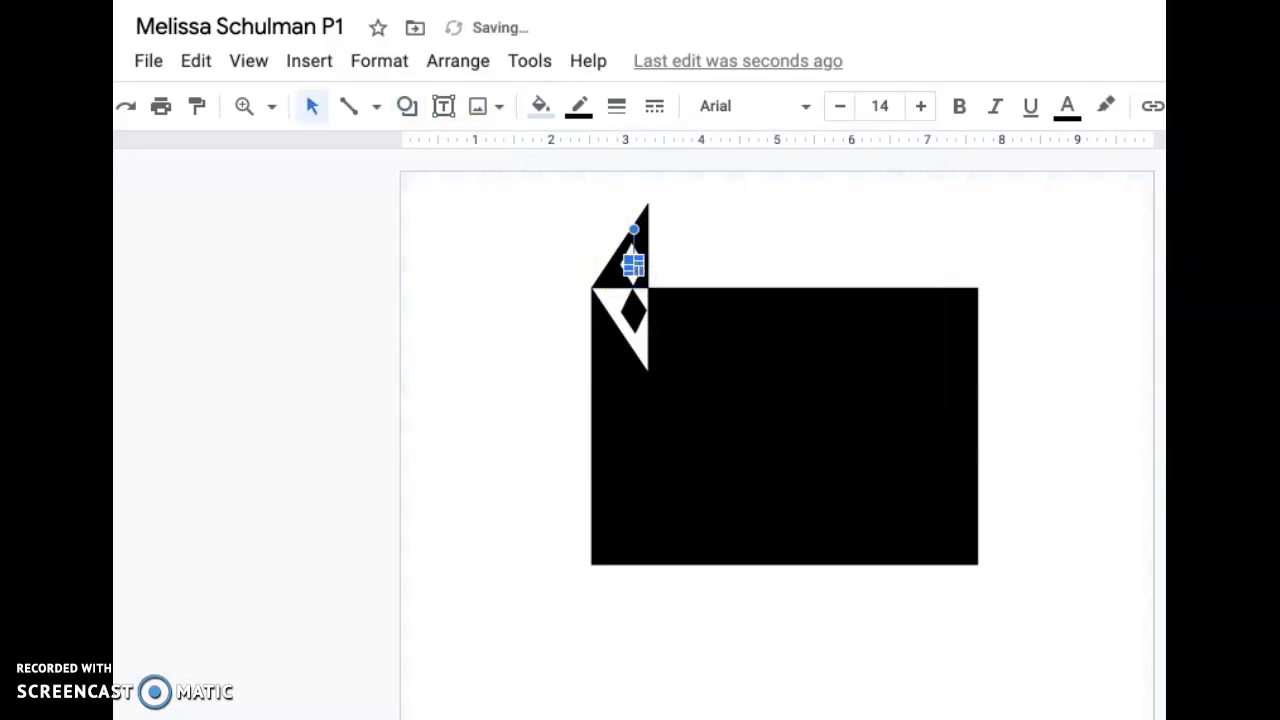
pyautogui.click(135, 0)
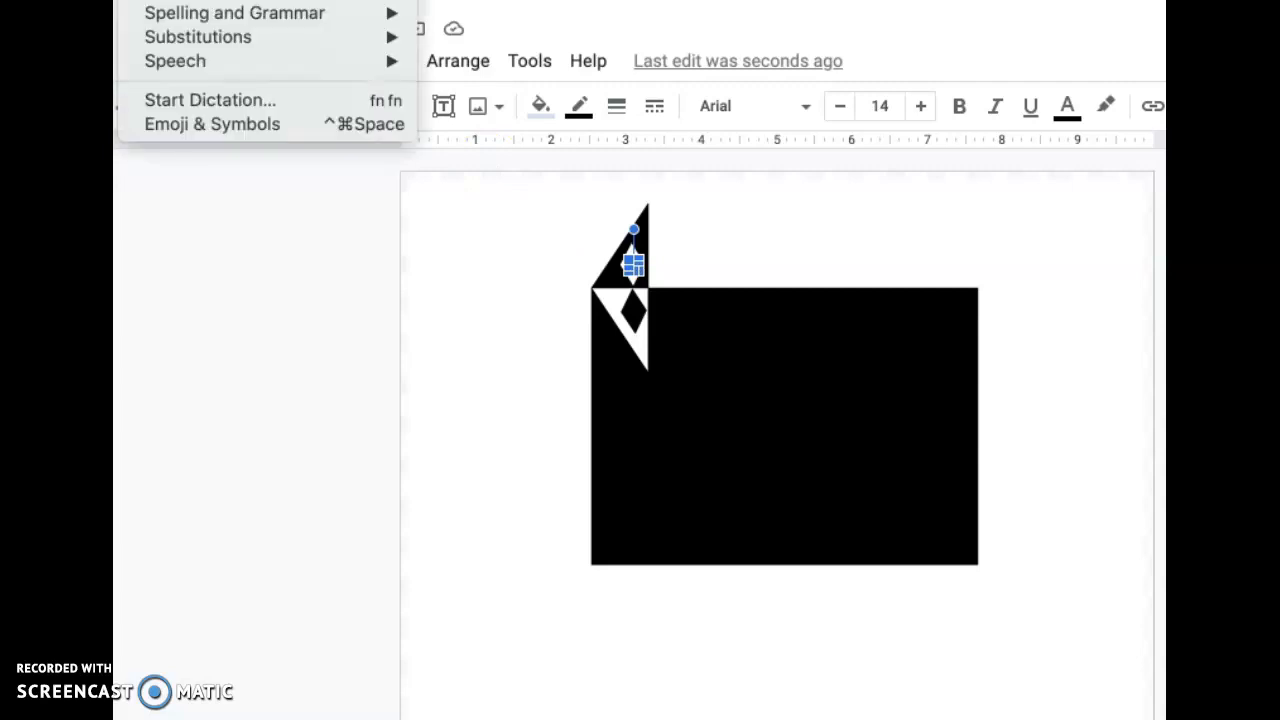
pyautogui.click(165, 0)
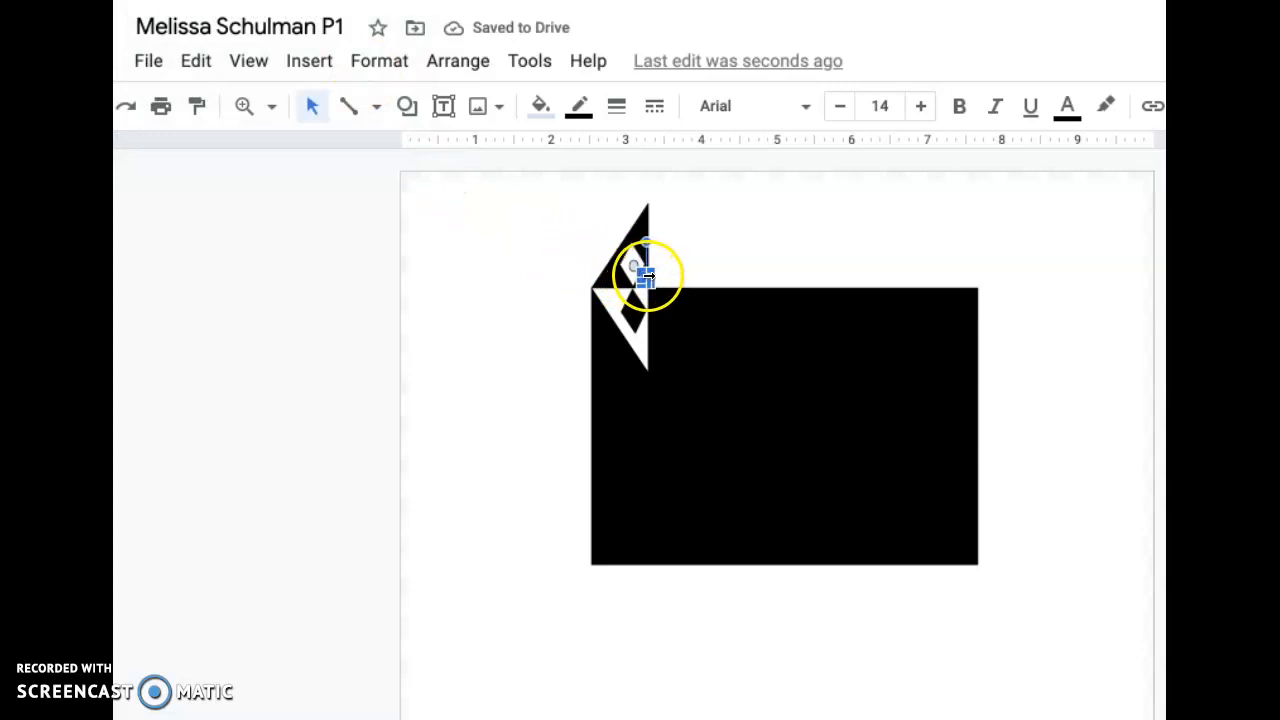
pyautogui.moveTo(640, 270); pyautogui.dragTo(626, 309)
pyautogui.click(652, 278)
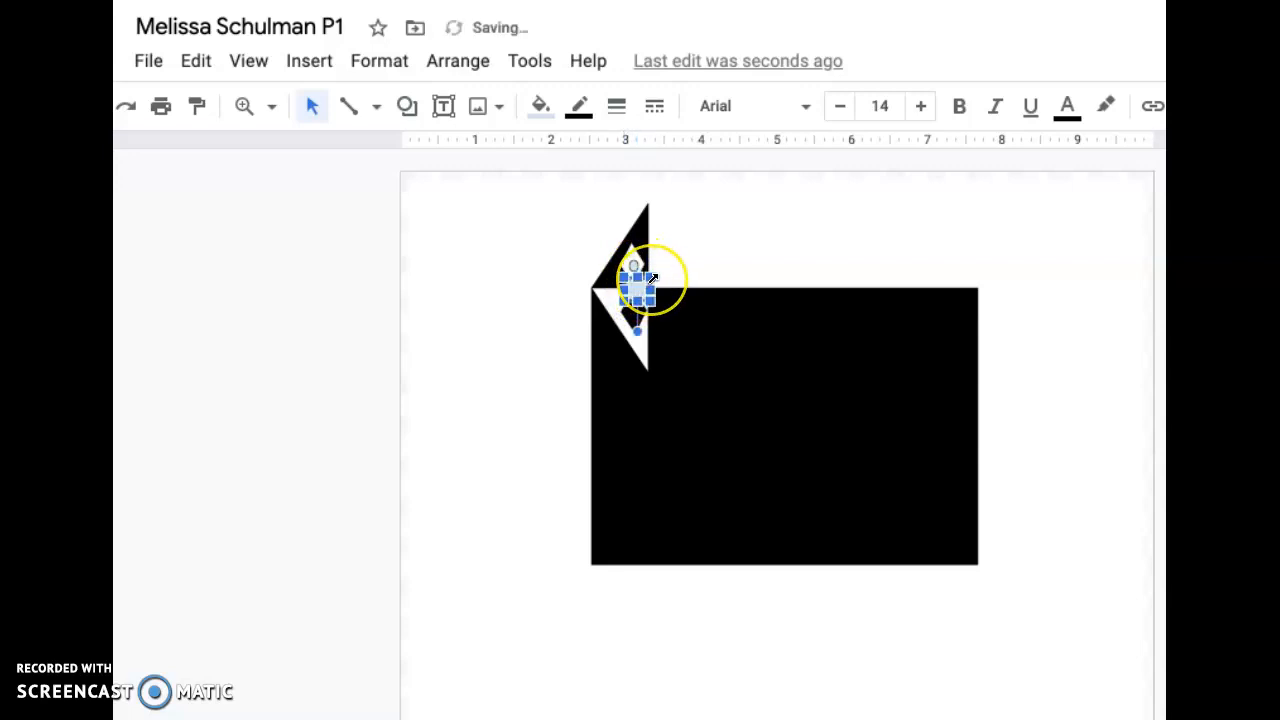
pyautogui.press('Delete')
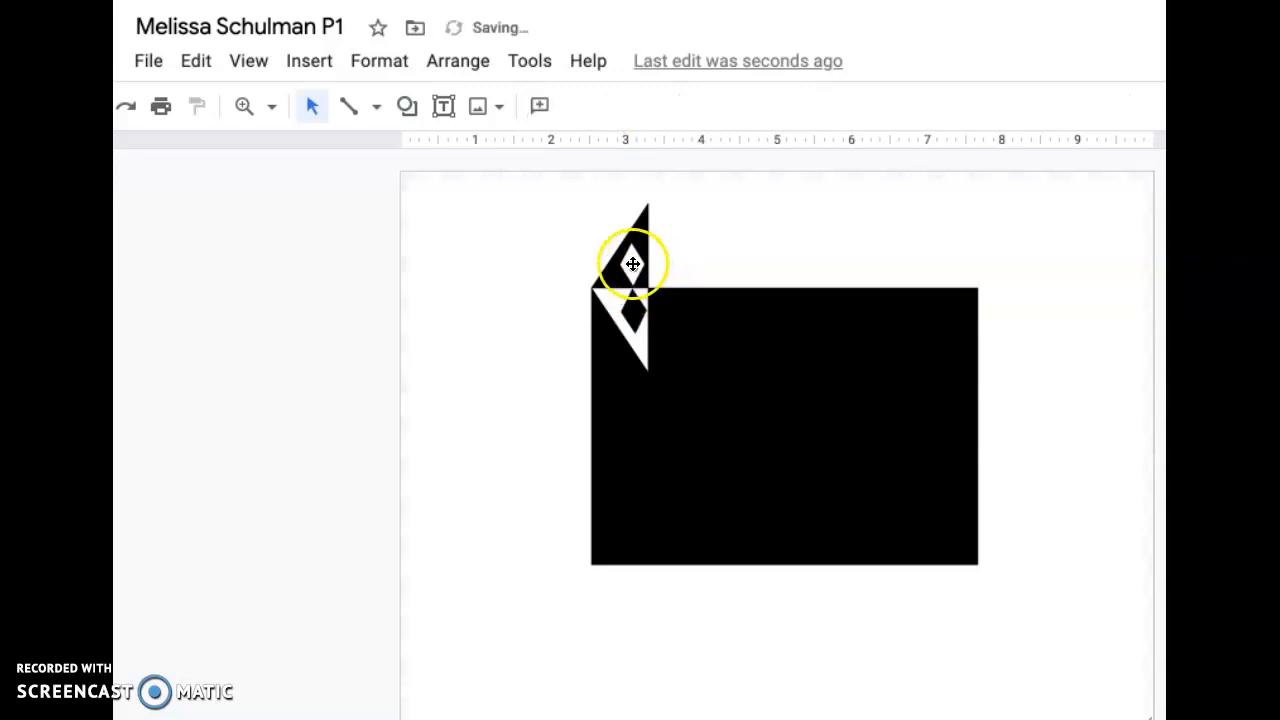
pyautogui.click(632, 264)
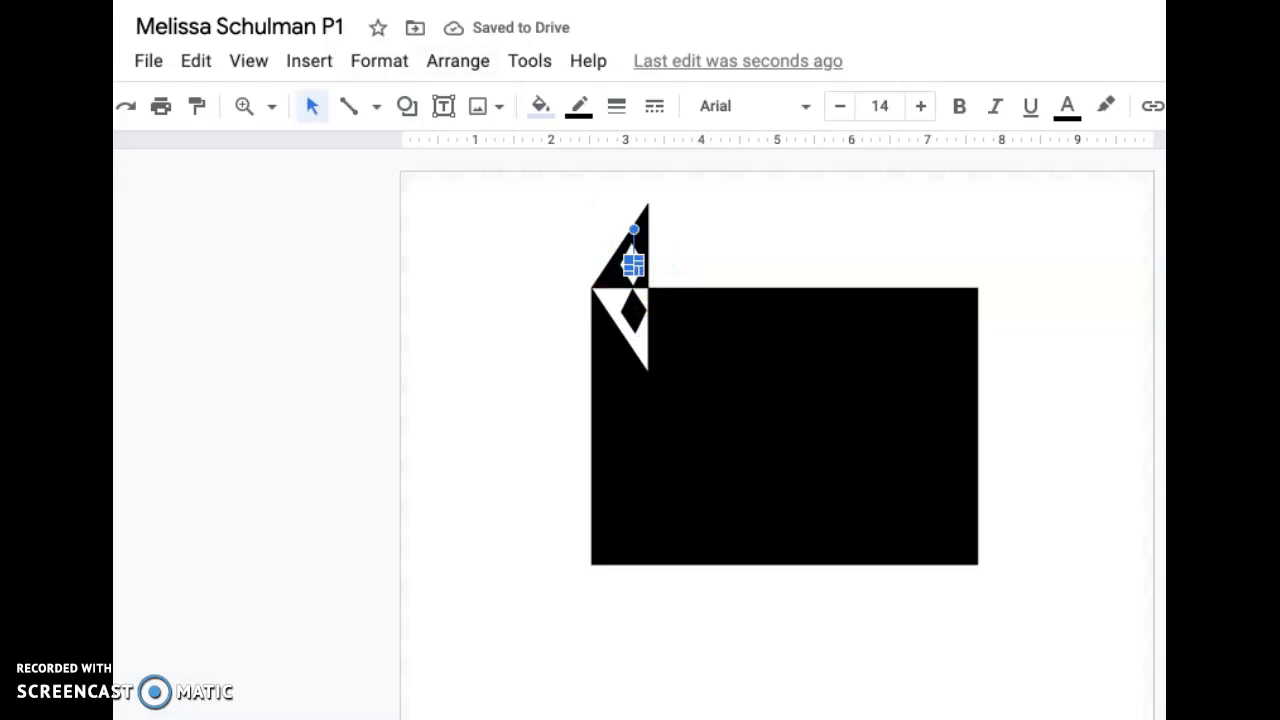
pyautogui.click(138, 0)
pyautogui.click(160, 0)
pyautogui.click(138, 0)
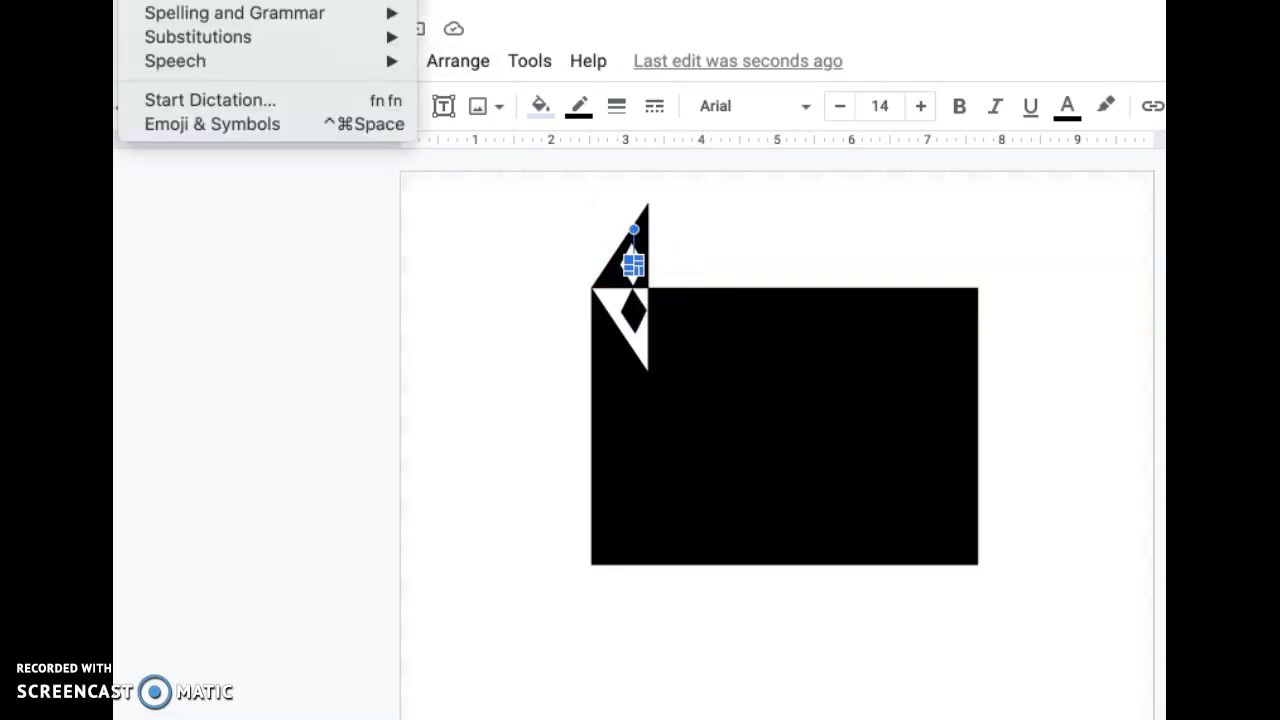
pyautogui.click(160, 0)
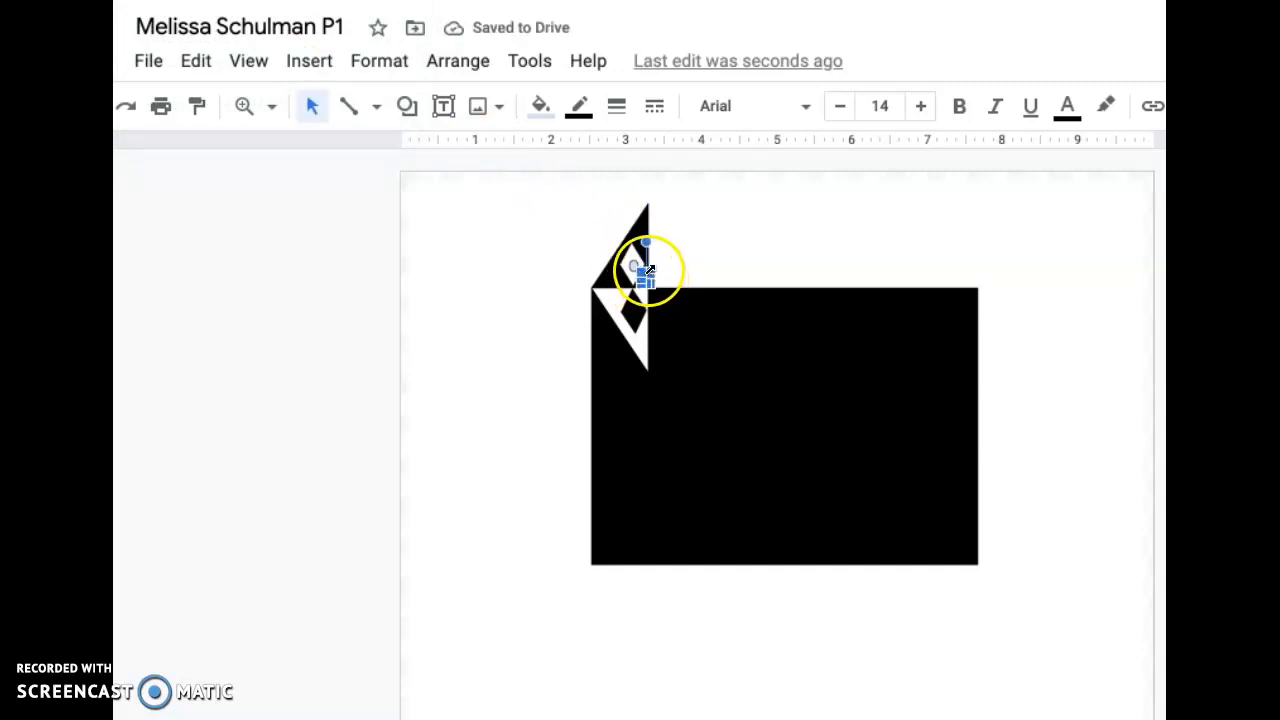
pyautogui.moveTo(648, 270); pyautogui.dragTo(676, 248)
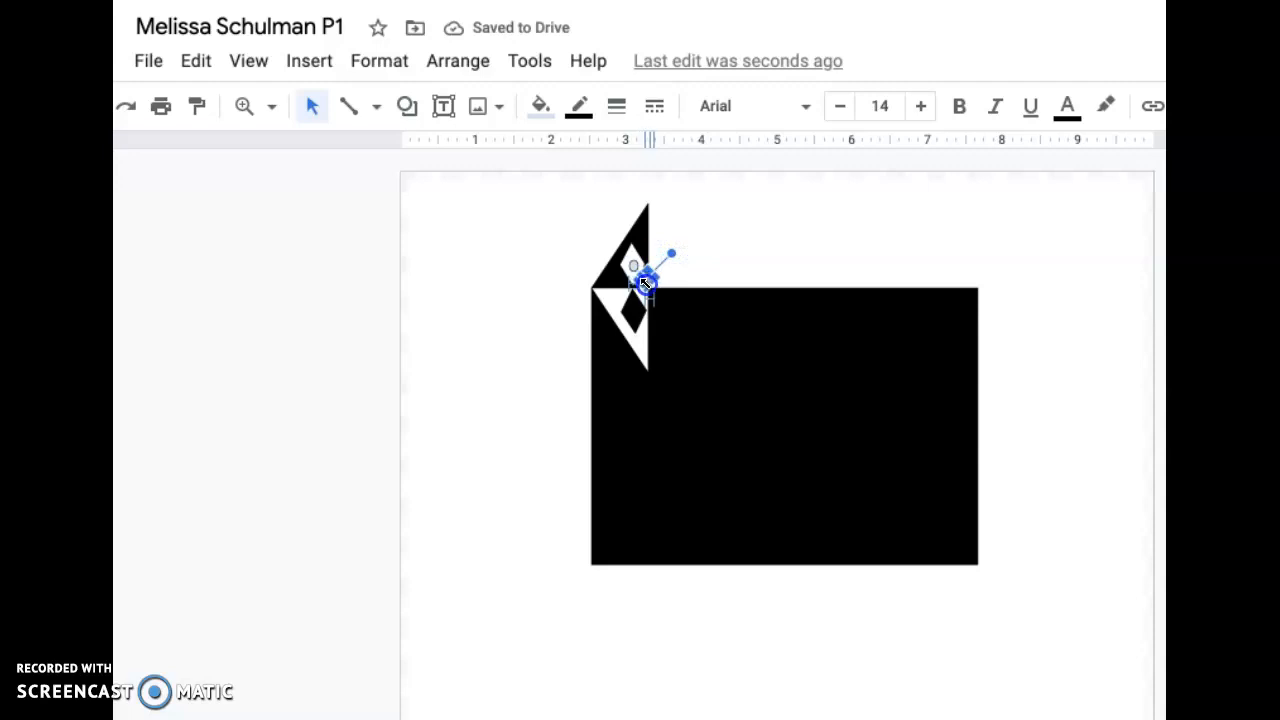
pyautogui.moveTo(645, 288); pyautogui.dragTo(649, 291)
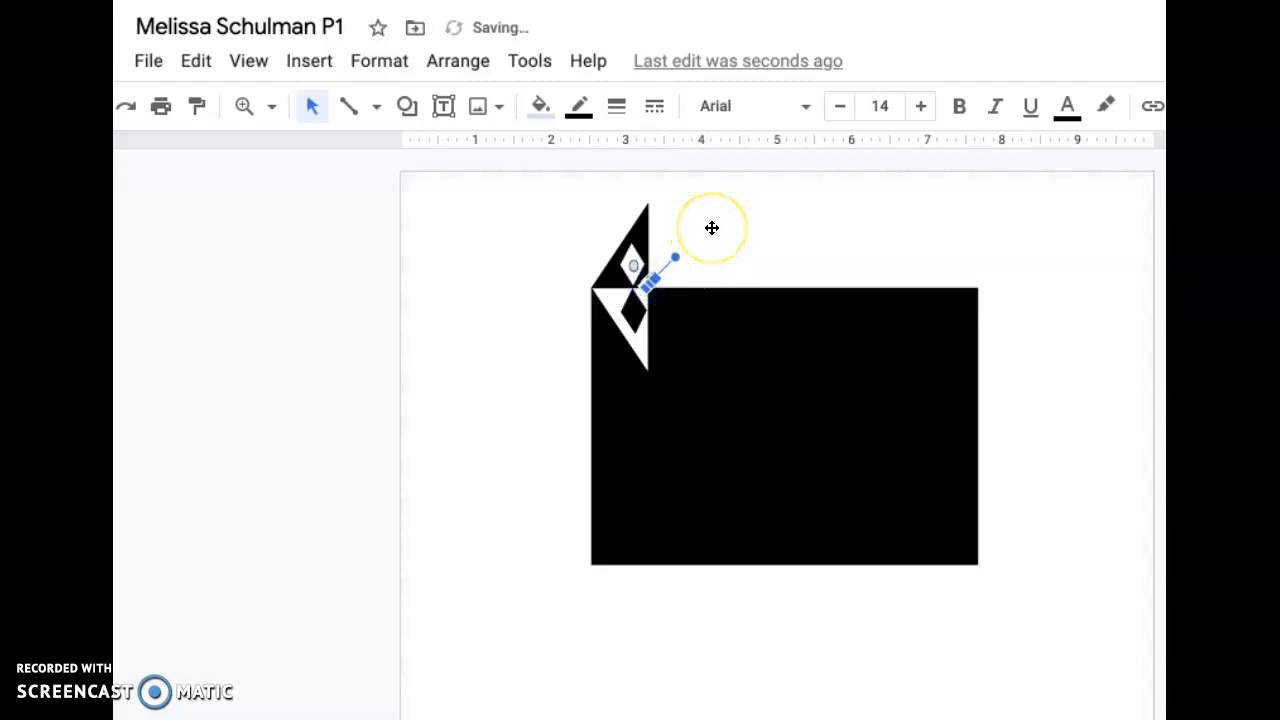
pyautogui.click(712, 228)
pyautogui.click(691, 257)
pyautogui.click(634, 263)
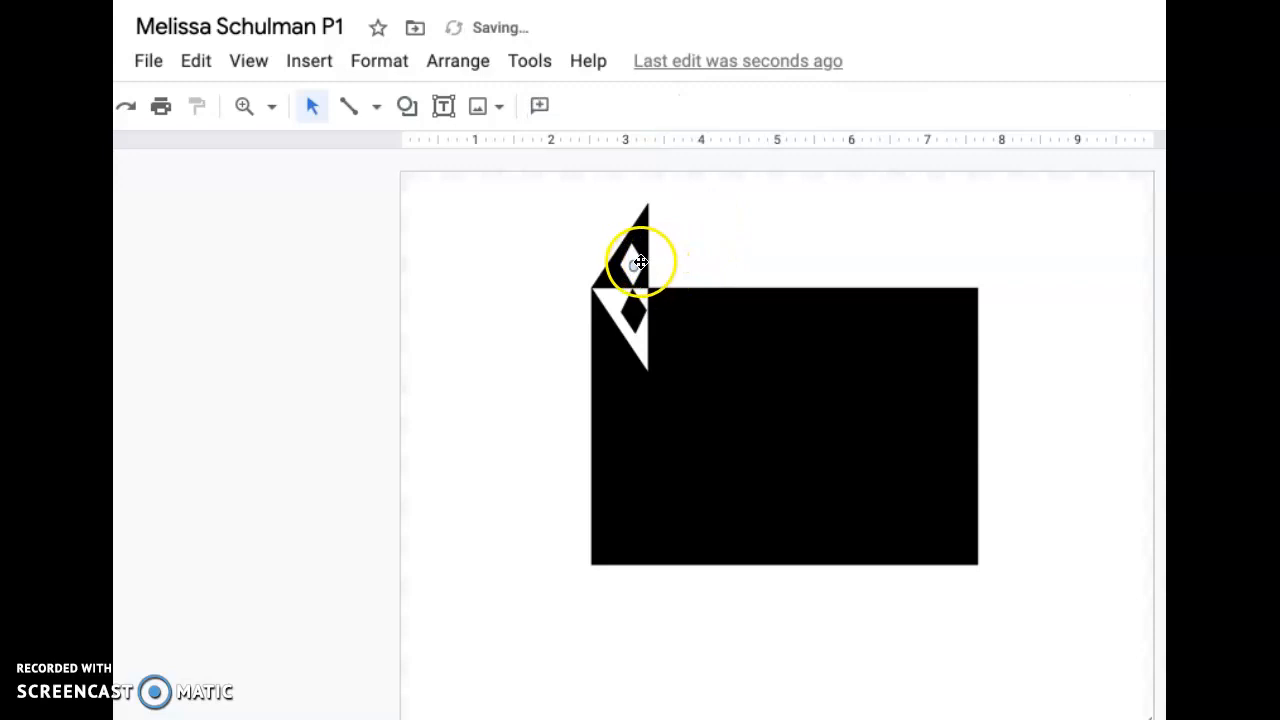
pyautogui.moveTo(642, 266); pyautogui.dragTo(625, 256)
pyautogui.press('Delete')
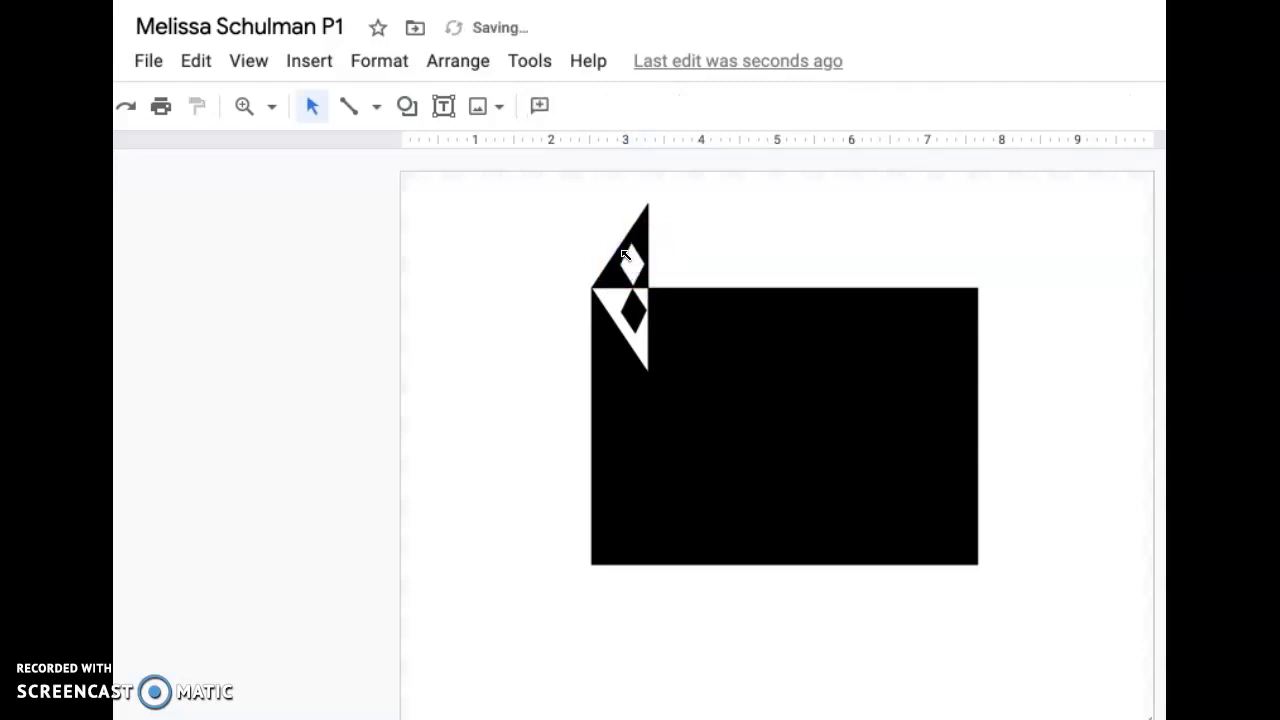
# - Draw a small circle in the empty area beside the rectangle and duplicate it with copy and paste
pyautogui.click(407, 108)
pyautogui.moveTo(460, 162)
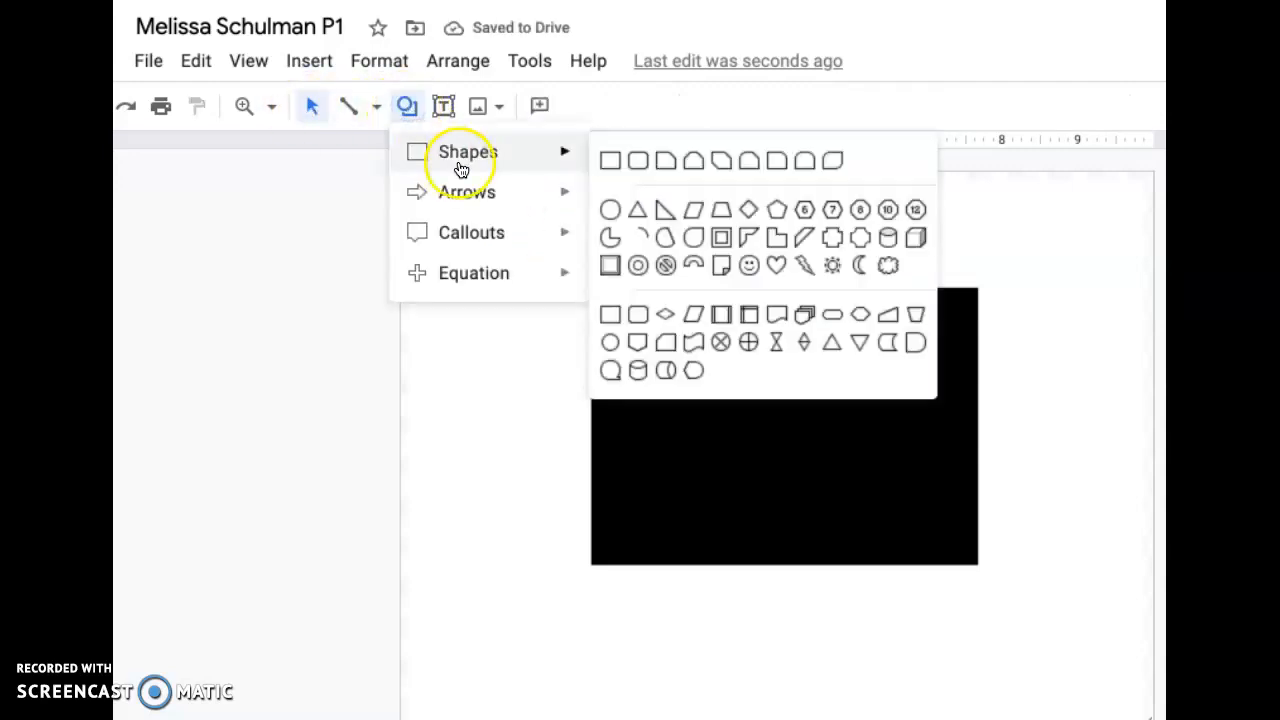
pyautogui.click(610, 209)
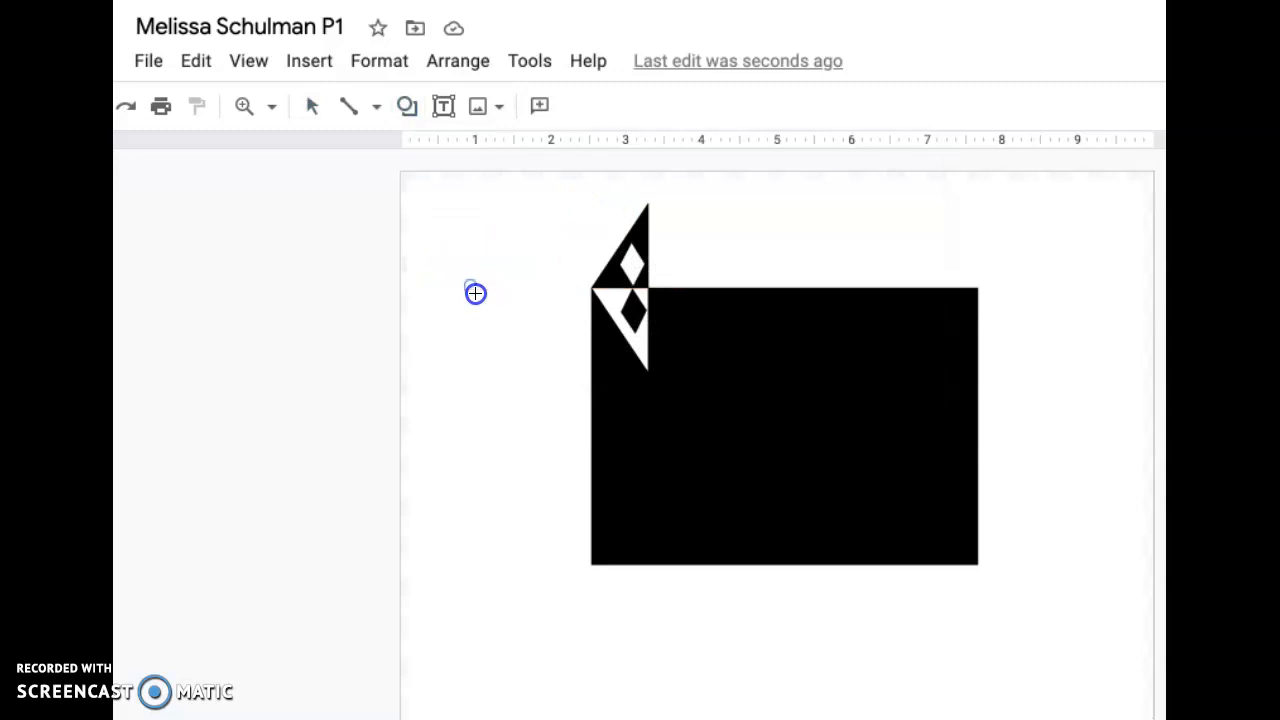
pyautogui.click(475, 293)
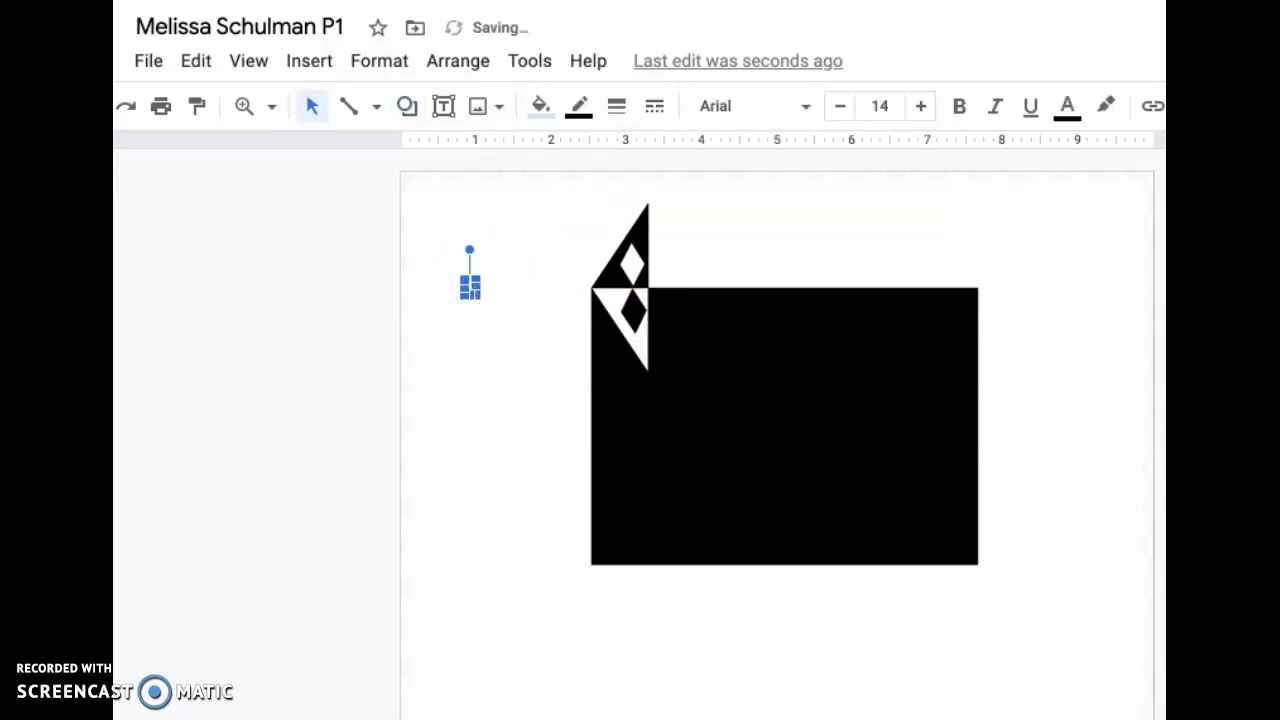
pyautogui.click(138, 0)
pyautogui.click(160, 0)
pyautogui.click(138, 0)
pyautogui.click(160, 0)
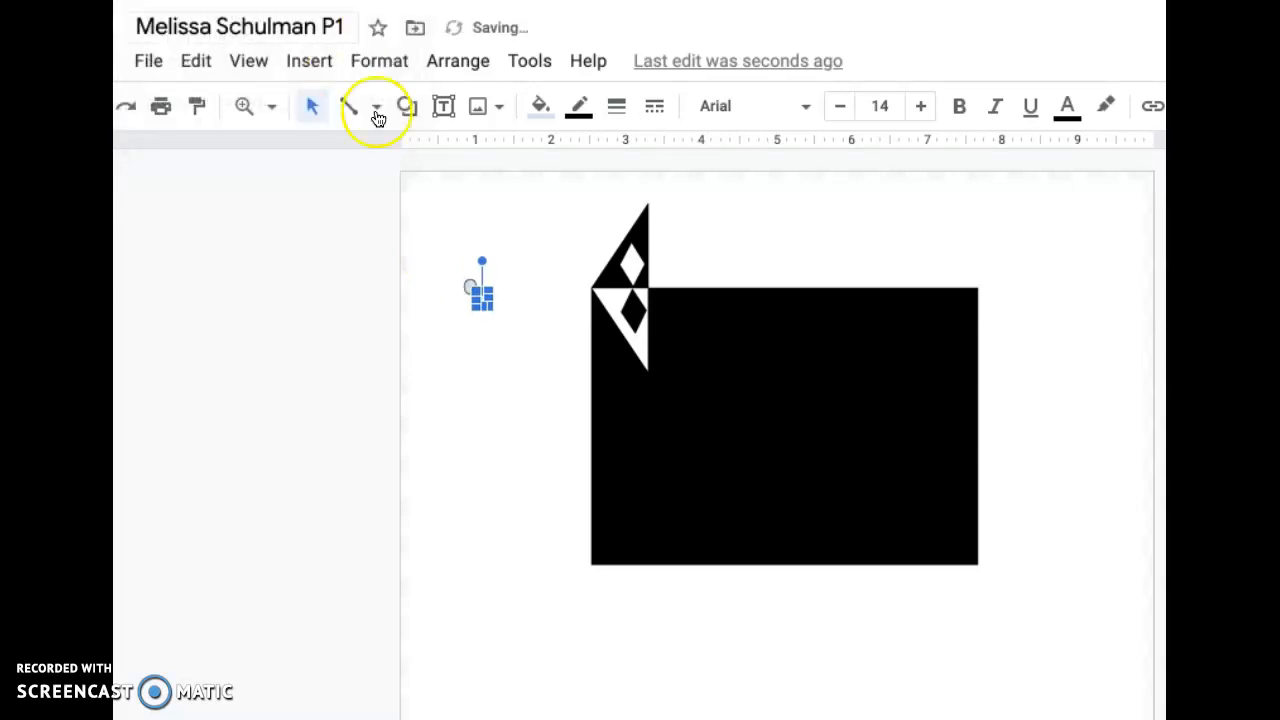
# - Fill the duplicate circle with black and the original circle with white
pyautogui.click(540, 106)
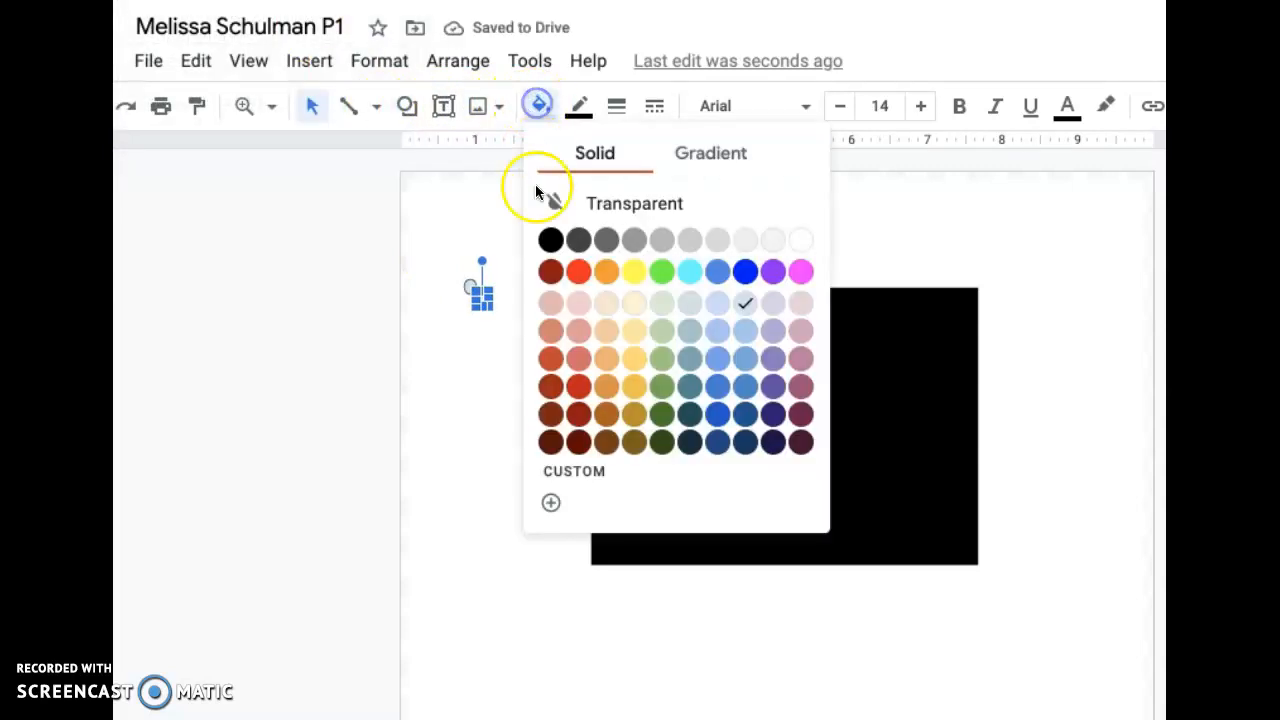
pyautogui.click(549, 241)
pyautogui.click(471, 288)
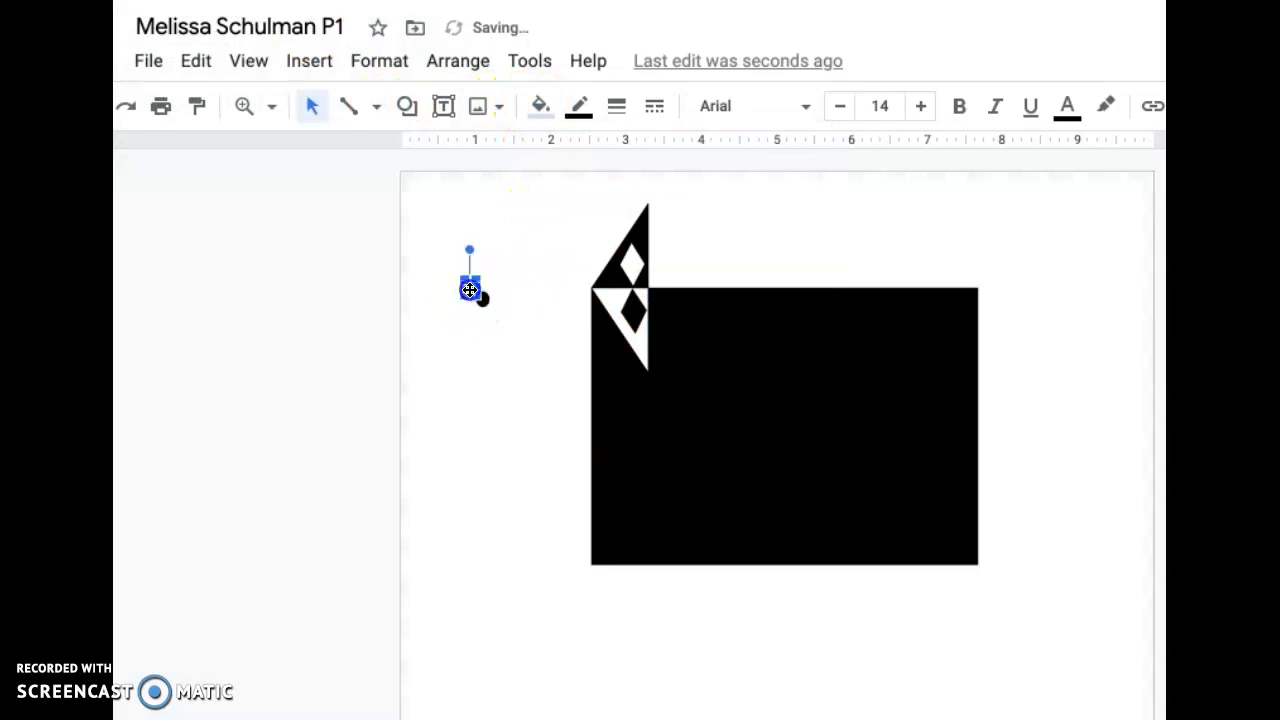
pyautogui.click(537, 110)
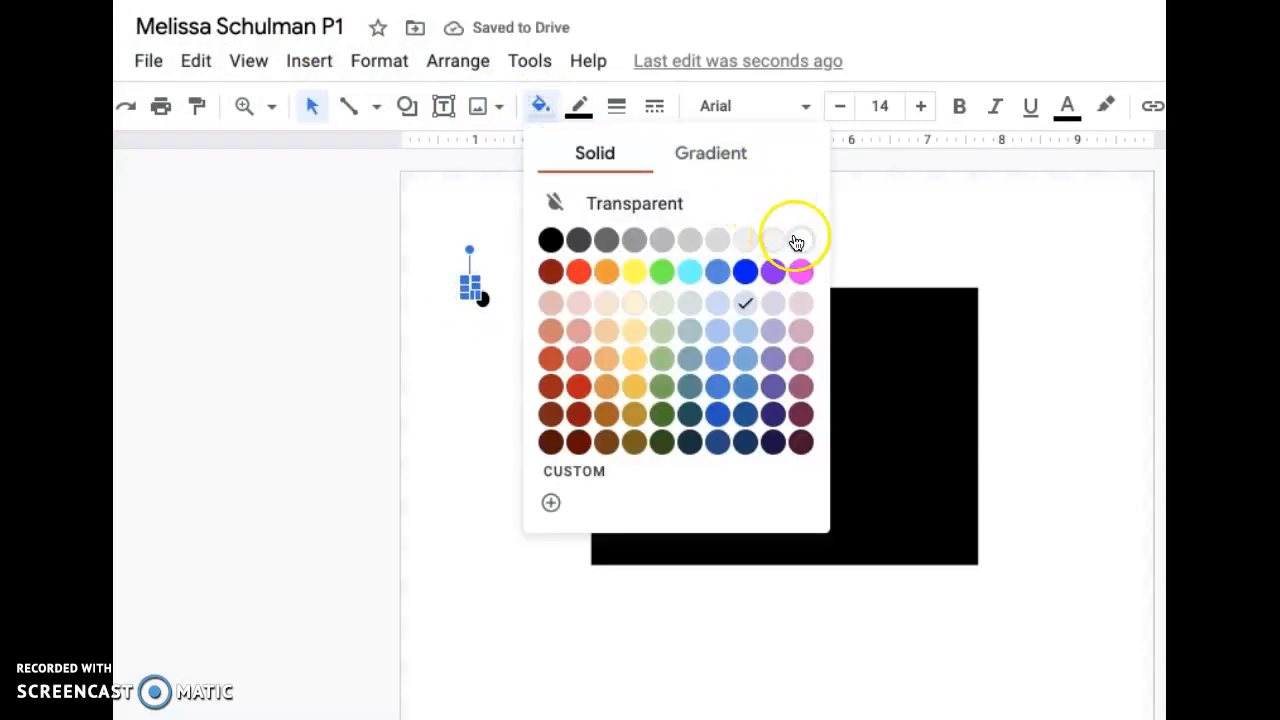
pyautogui.click(794, 238)
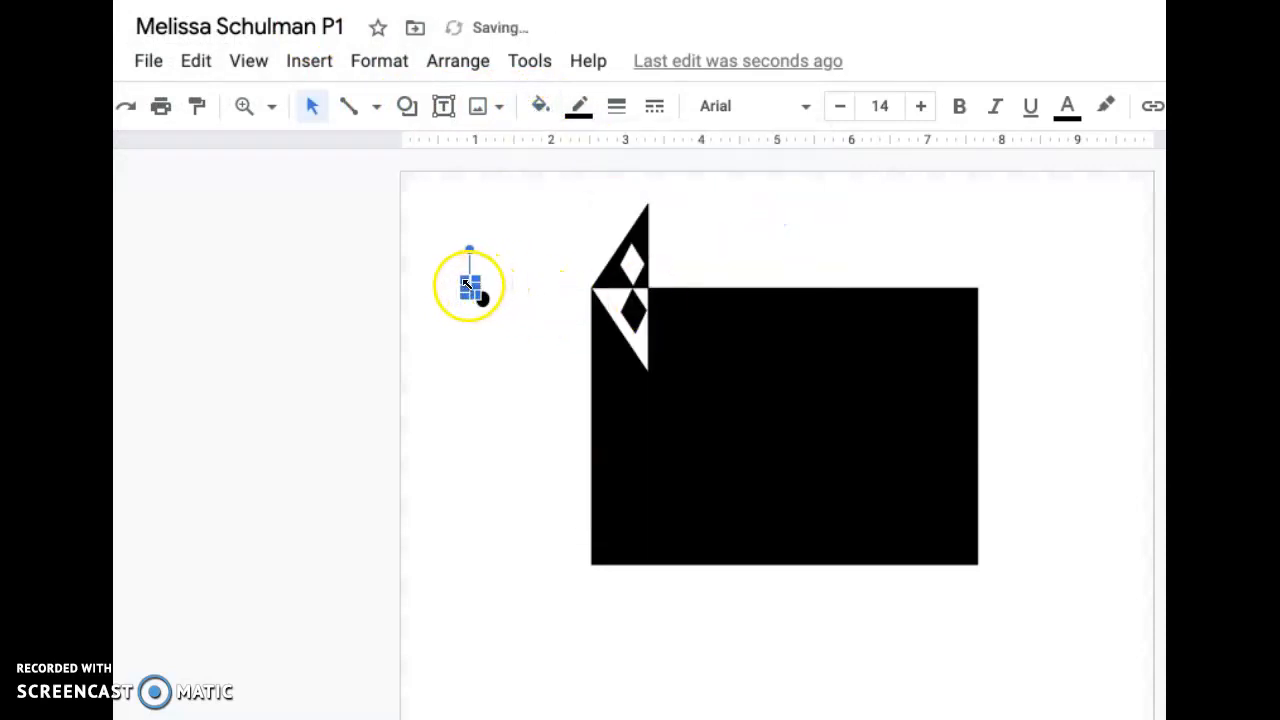
# - Center the black circle inside the white diamond and the white circle inside the black diamond
pyautogui.moveTo(475, 295); pyautogui.dragTo(634, 262)
pyautogui.click(466, 283)
pyautogui.moveTo(469, 287); pyautogui.dragTo(633, 310)
pyautogui.click(720, 245)
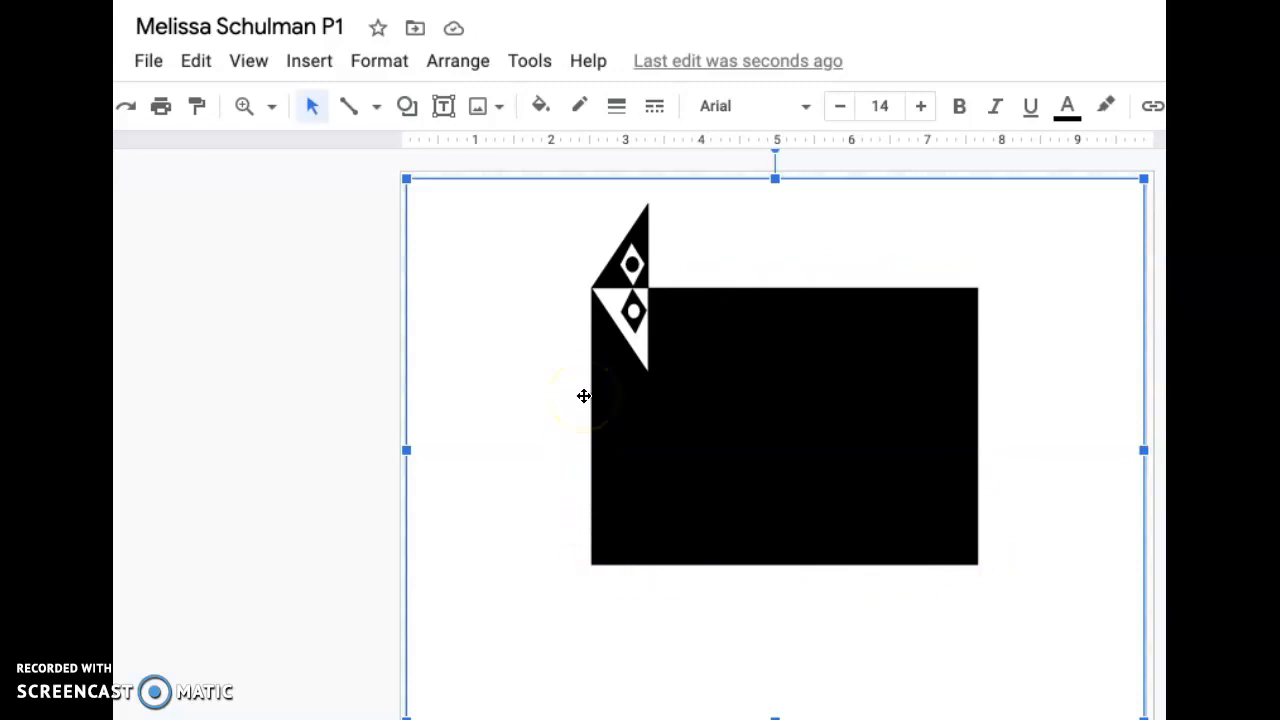
# - Draw a tall crescent moon inside the black rectangle, its lower tip on the rectangle's bottom edge, and fill it with white
pyautogui.click(406, 106)
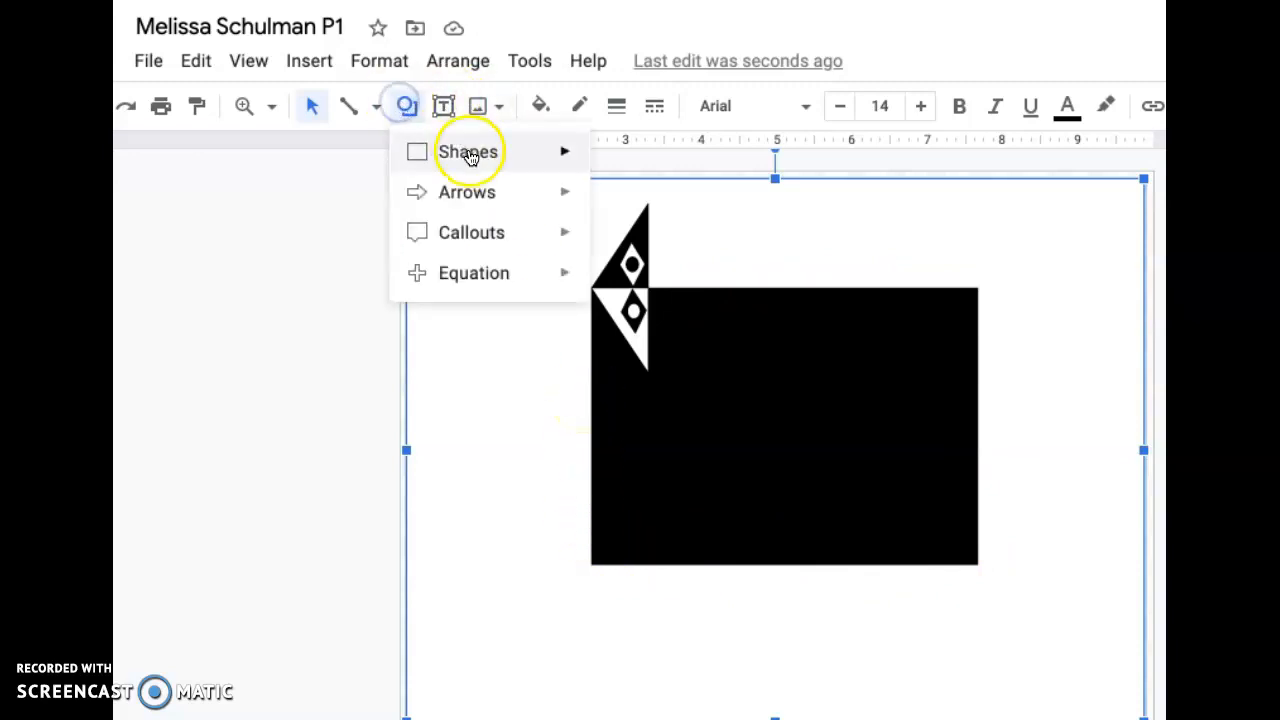
pyautogui.moveTo(468, 157)
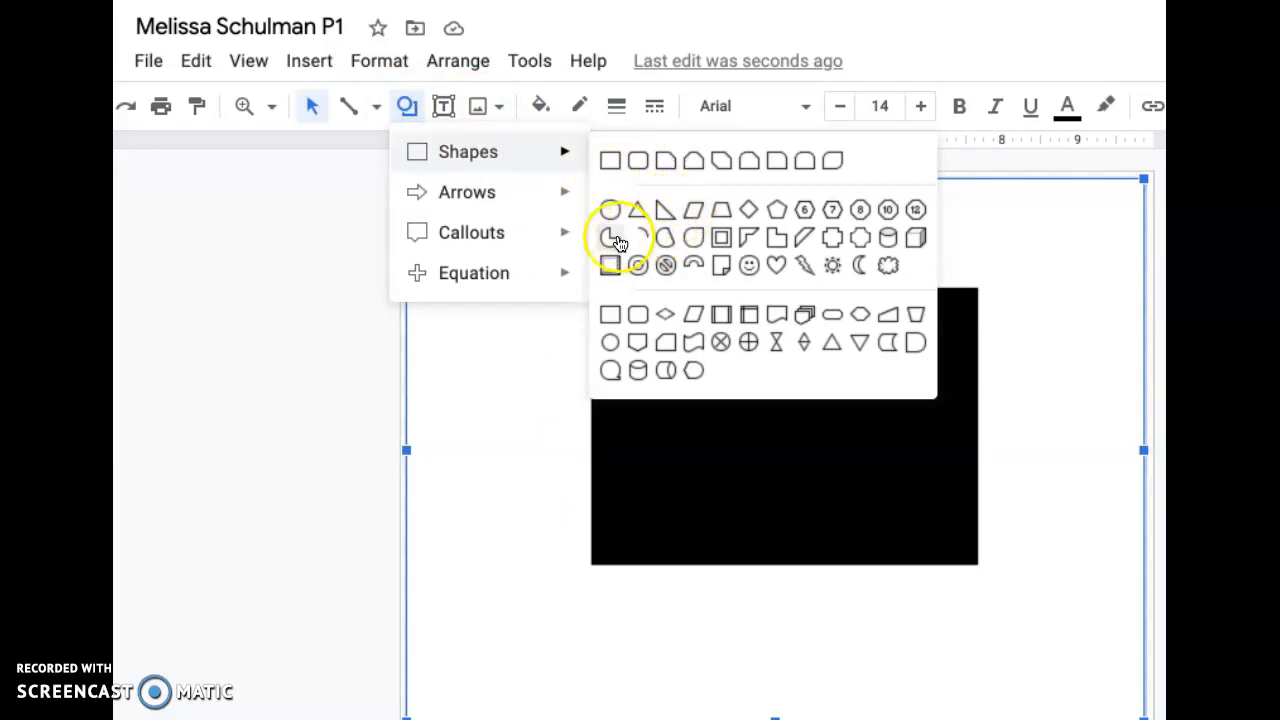
pyautogui.click(860, 266)
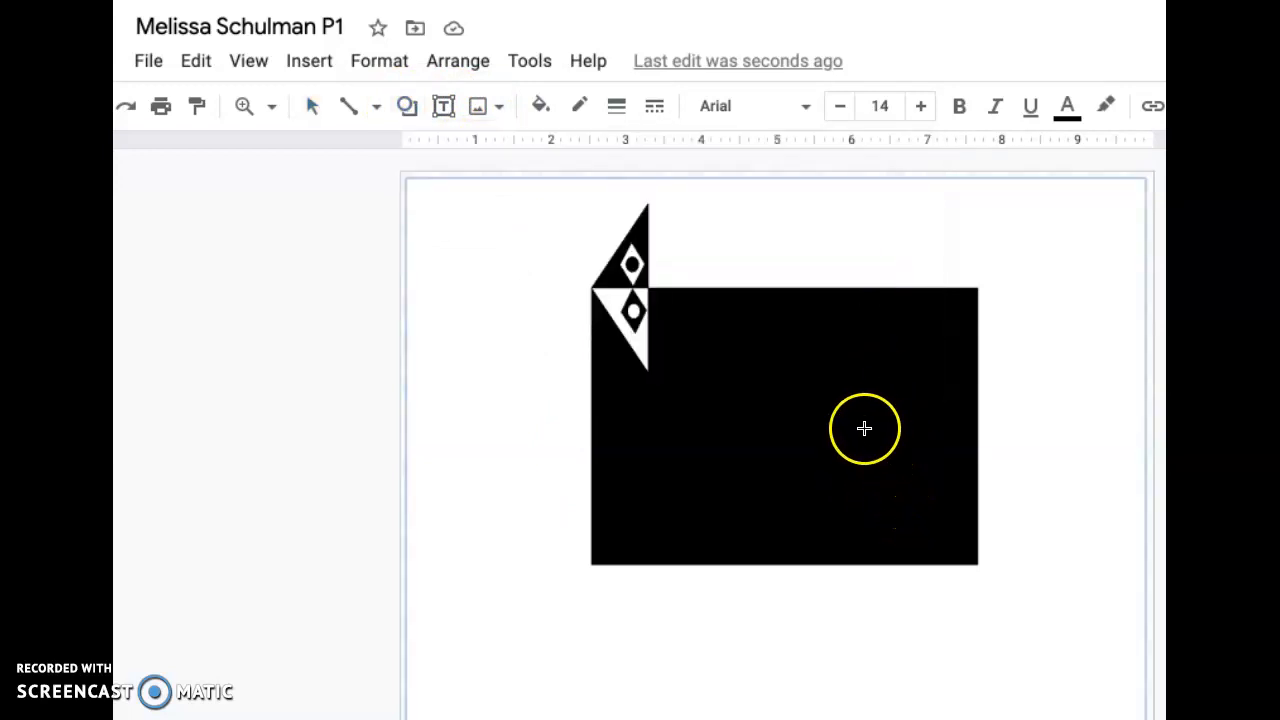
pyautogui.moveTo(821, 421); pyautogui.dragTo(889, 563)
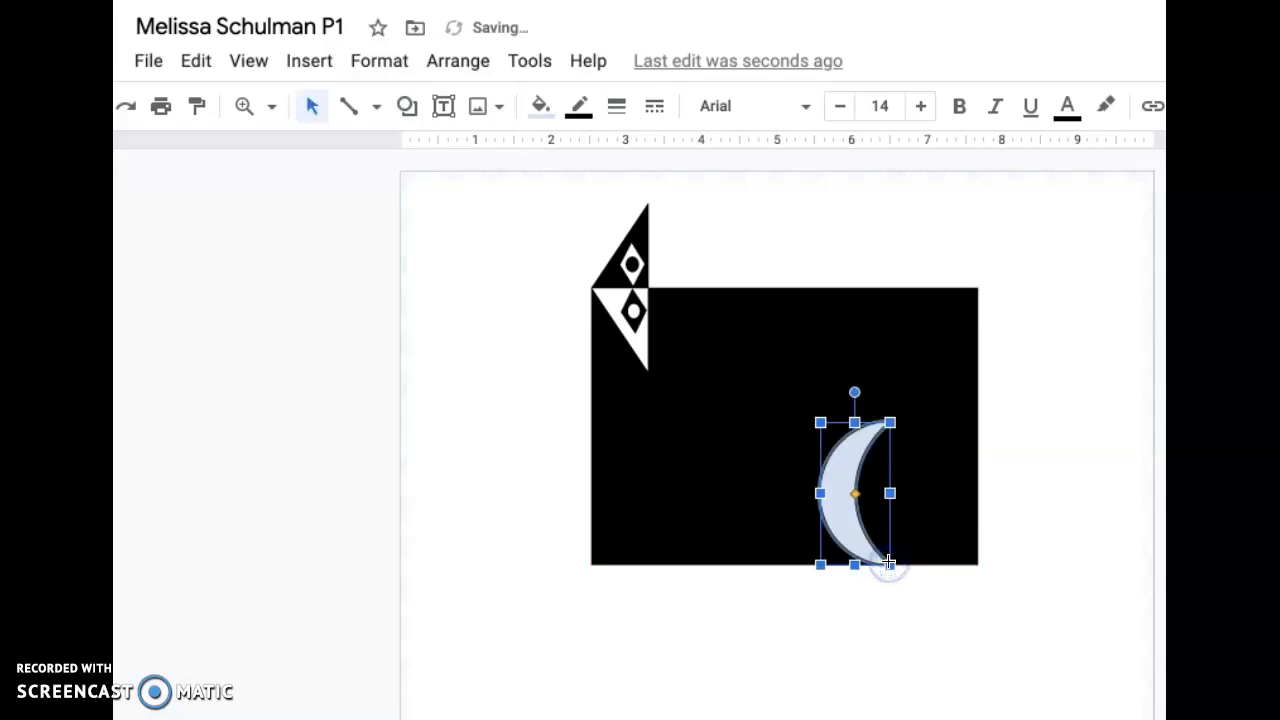
pyautogui.click(540, 106)
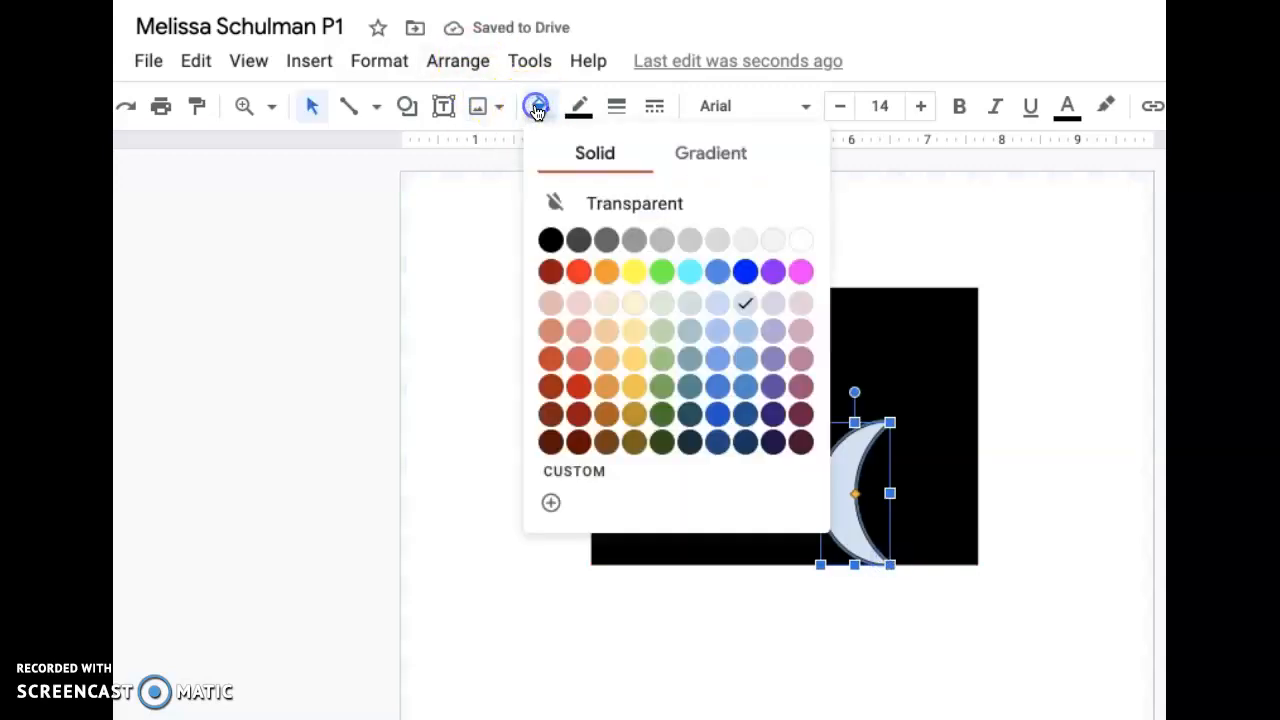
pyautogui.click(800, 244)
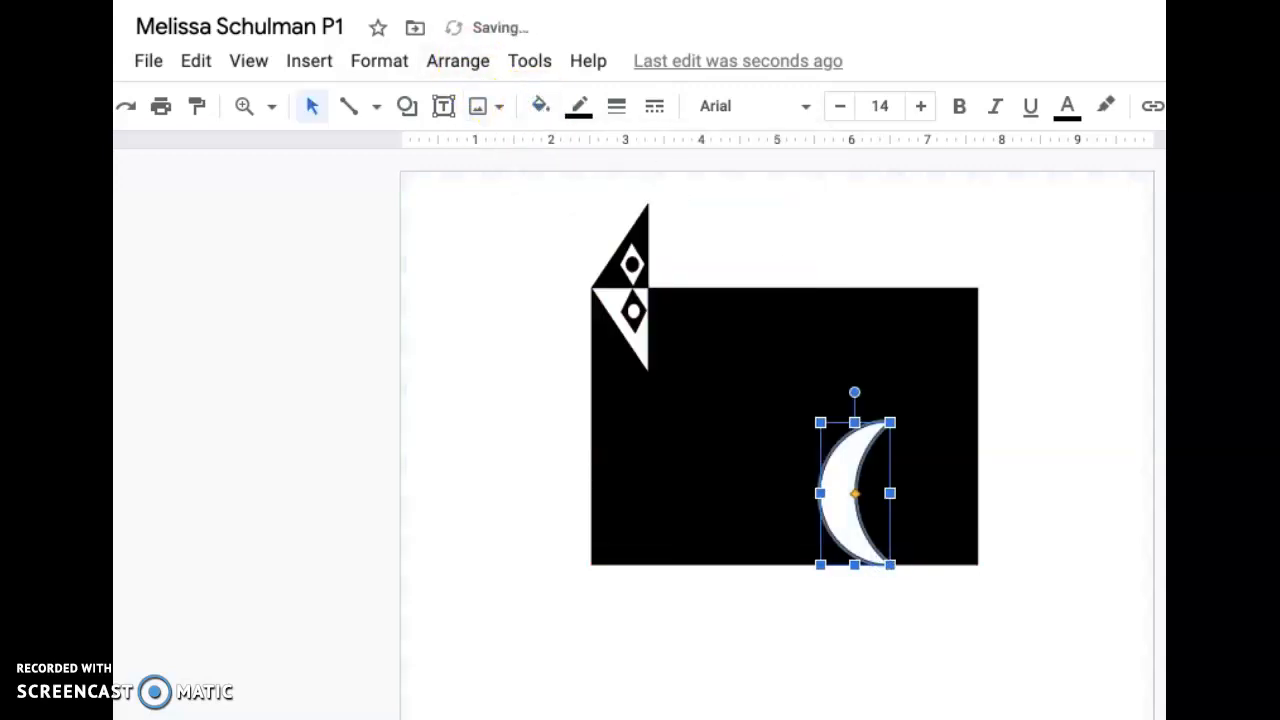
# - Duplicate the white crescent with copy and paste, rotate the copy 180 degrees, and place it below the rectangle so the tips meet
pyautogui.click(140, 0)
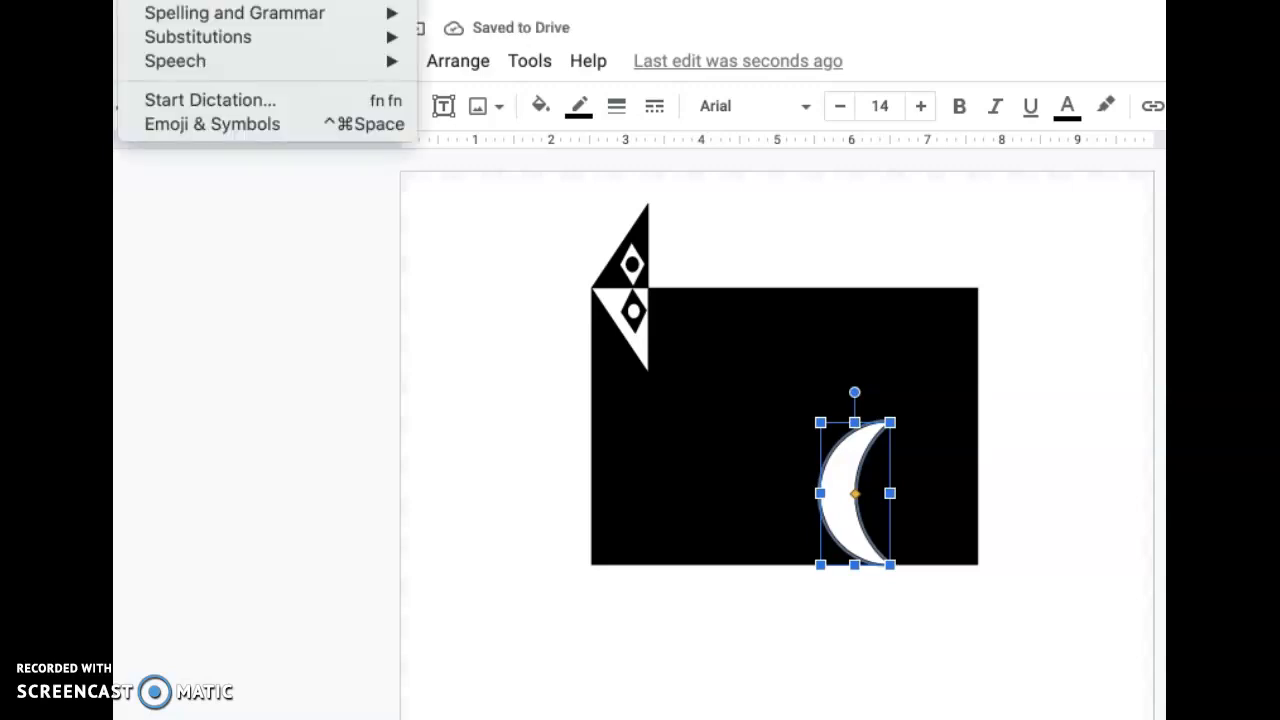
pyautogui.click(165, 0)
pyautogui.click(140, 0)
pyautogui.click(165, 0)
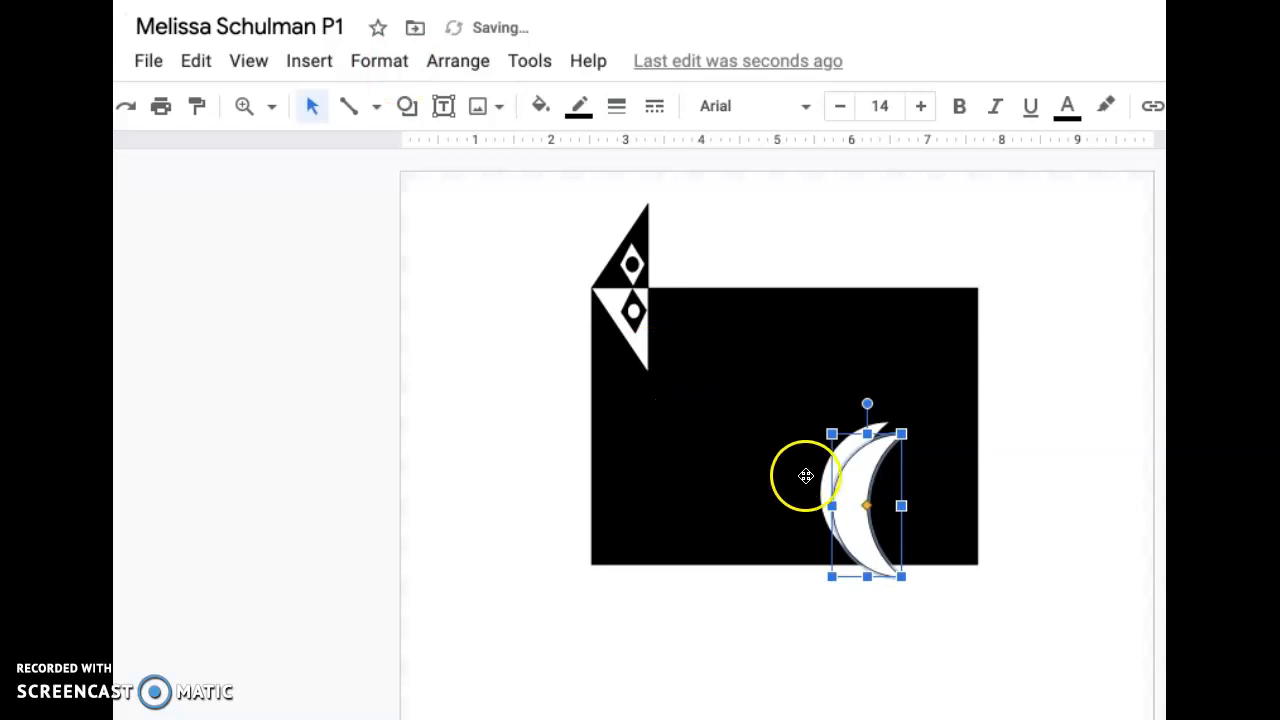
pyautogui.moveTo(872, 405); pyautogui.dragTo(868, 663)
pyautogui.moveTo(877, 528); pyautogui.dragTo(927, 651)
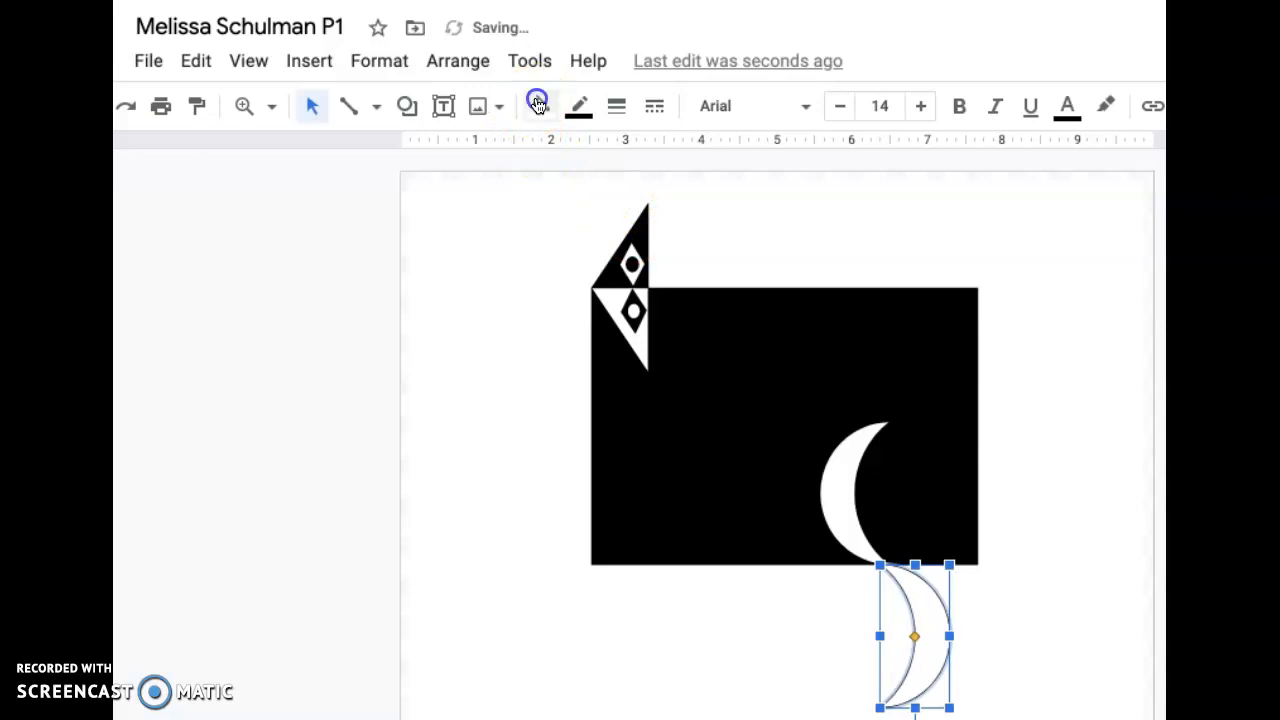
# - Fill the crescent below the rectangle with black and make its outline transparent
pyautogui.click(540, 105)
pyautogui.click(553, 243)
pyautogui.click(1060, 314)
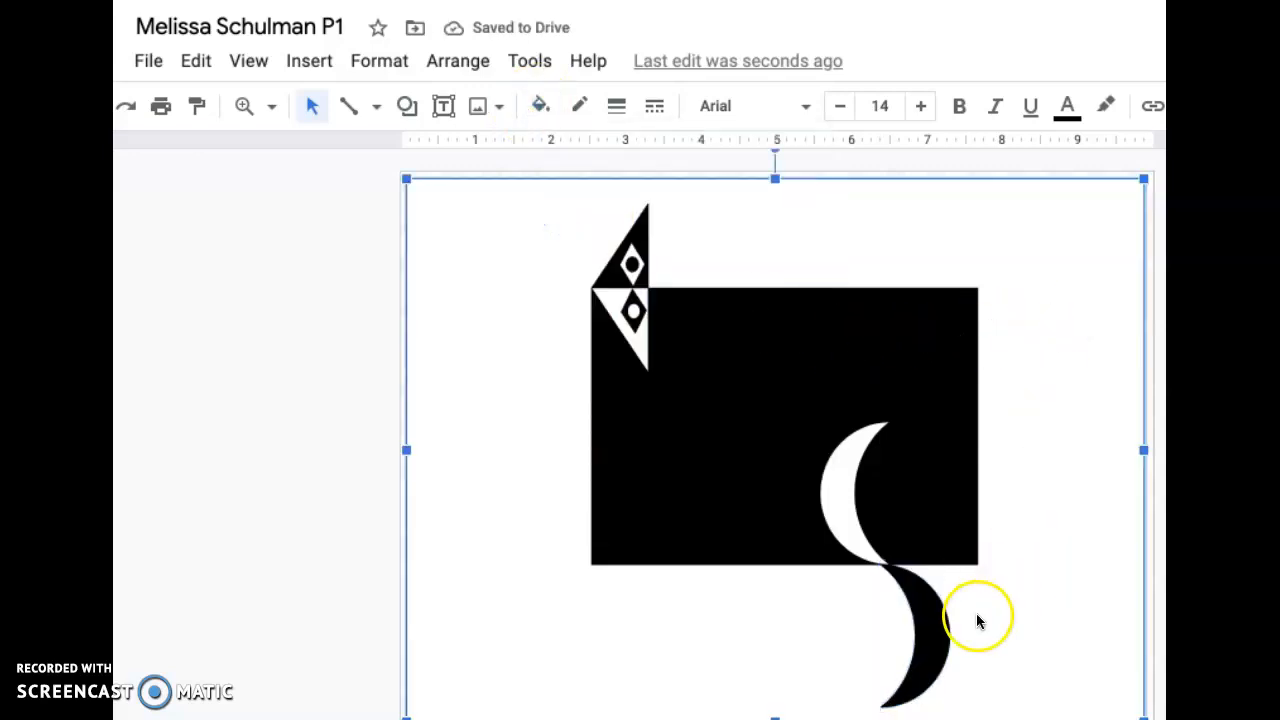
pyautogui.click(940, 615)
pyautogui.moveTo(940, 615); pyautogui.dragTo(940, 611)
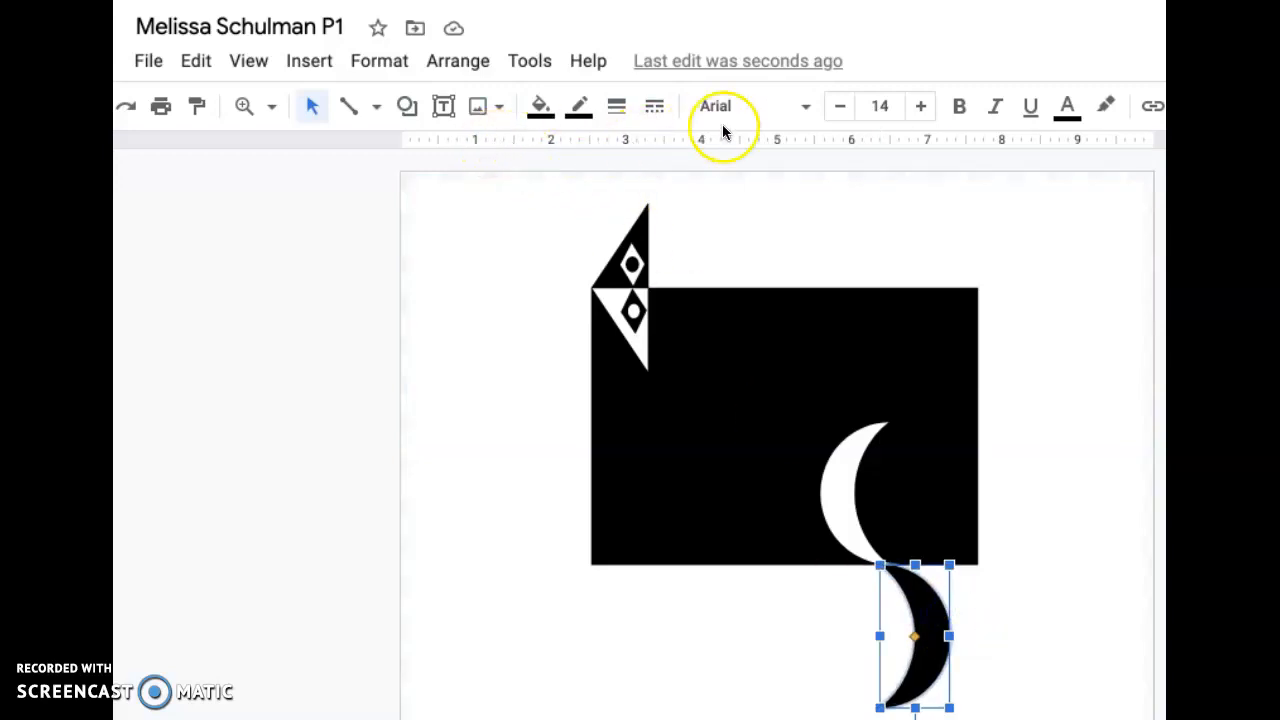
pyautogui.click(579, 106)
pyautogui.click(646, 158)
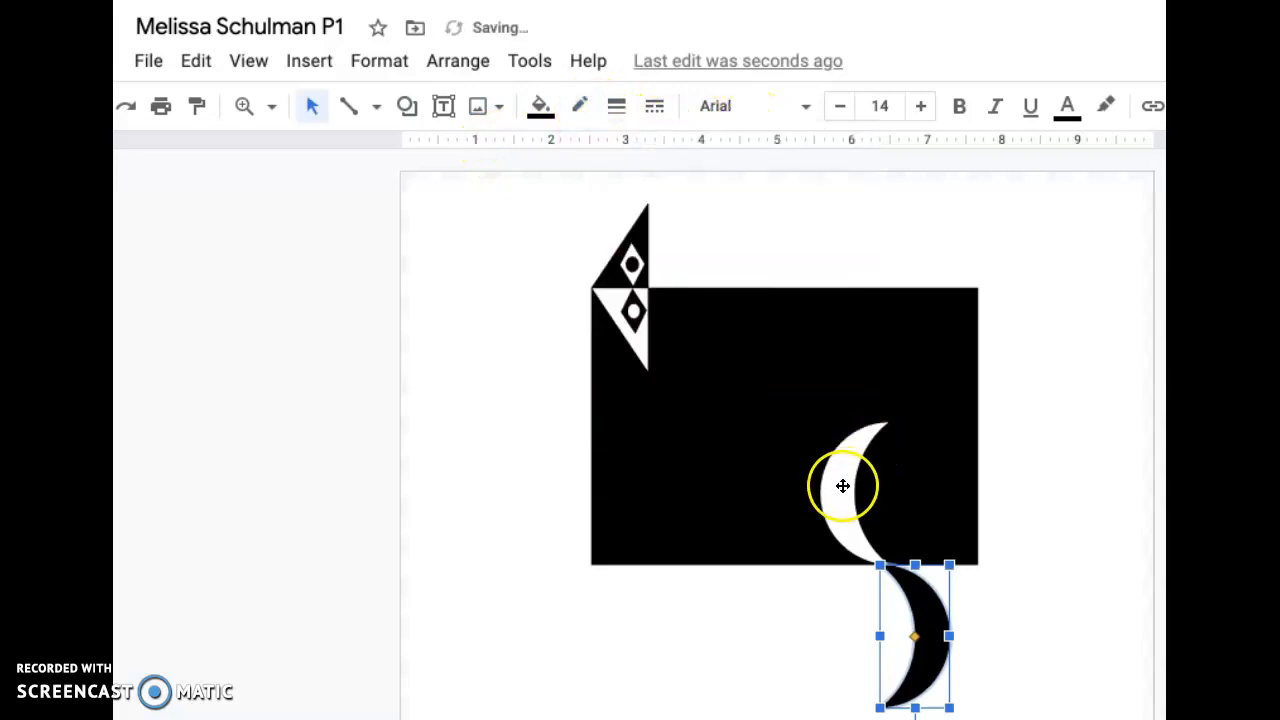
pyautogui.click(1049, 443)
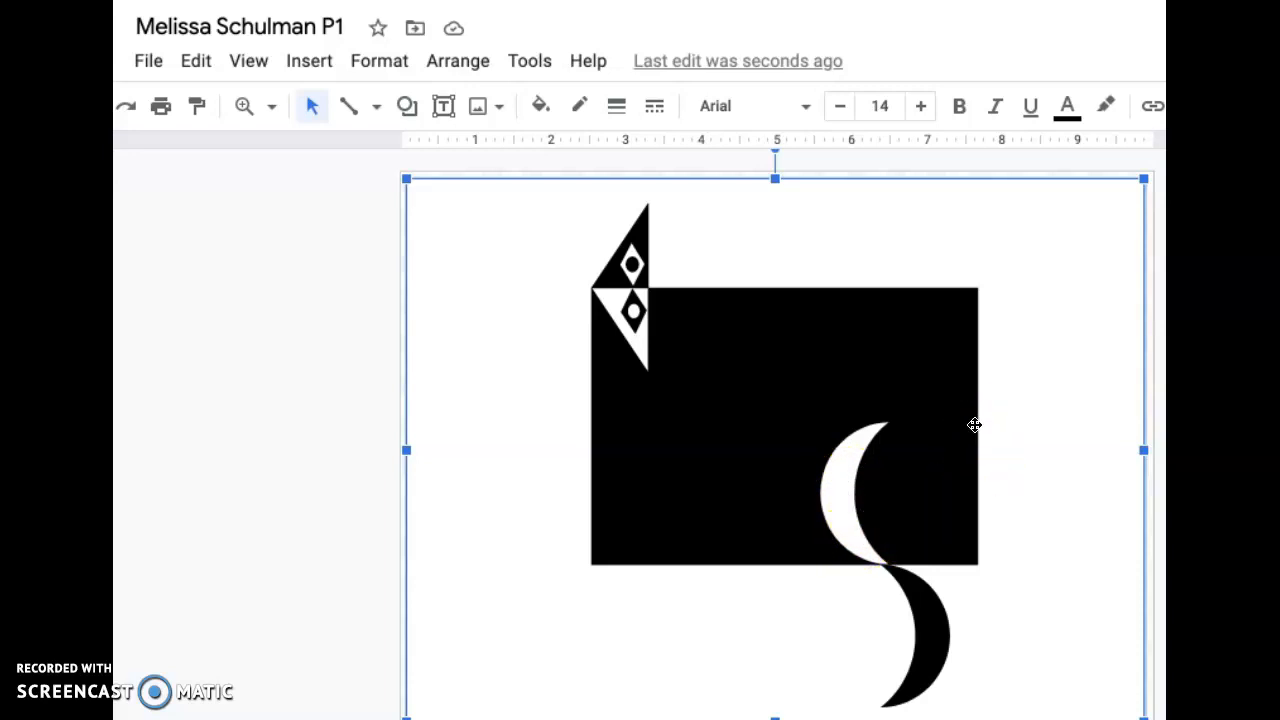
# - Draw a long, thin frame shape below the white triangle and align it with the black rectangle's left edge
pyautogui.click(407, 106)
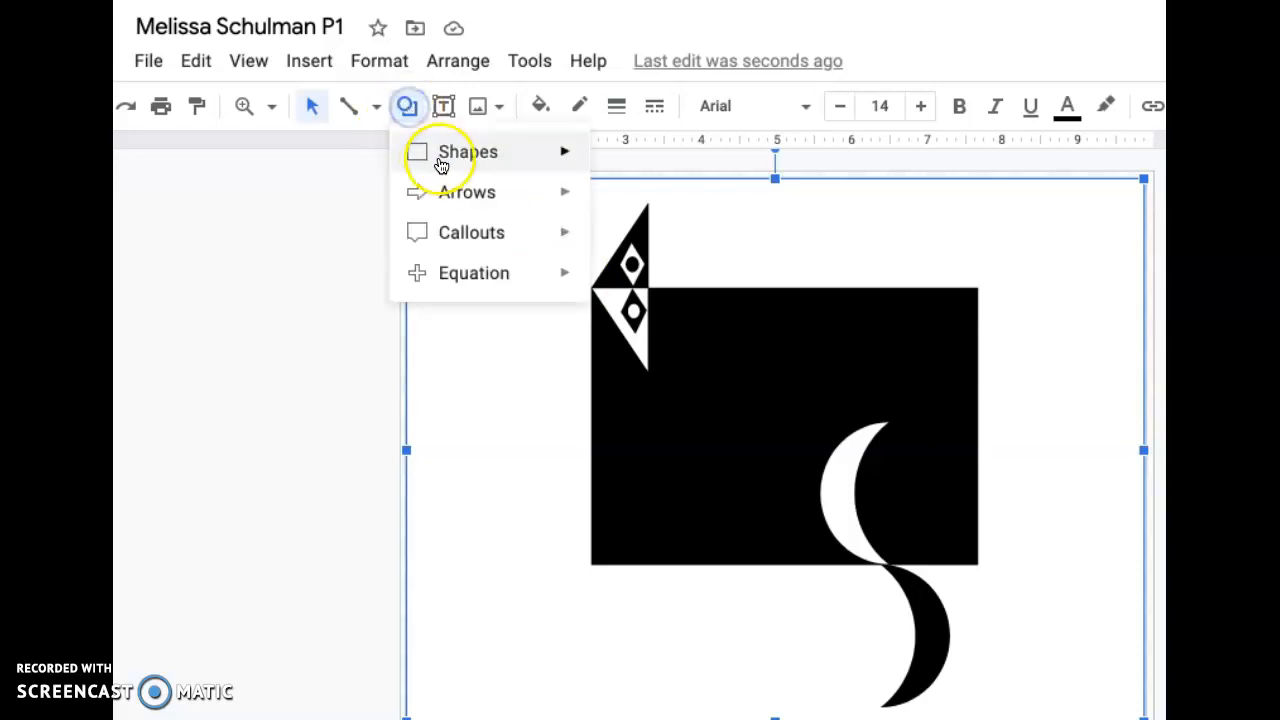
pyautogui.moveTo(446, 160)
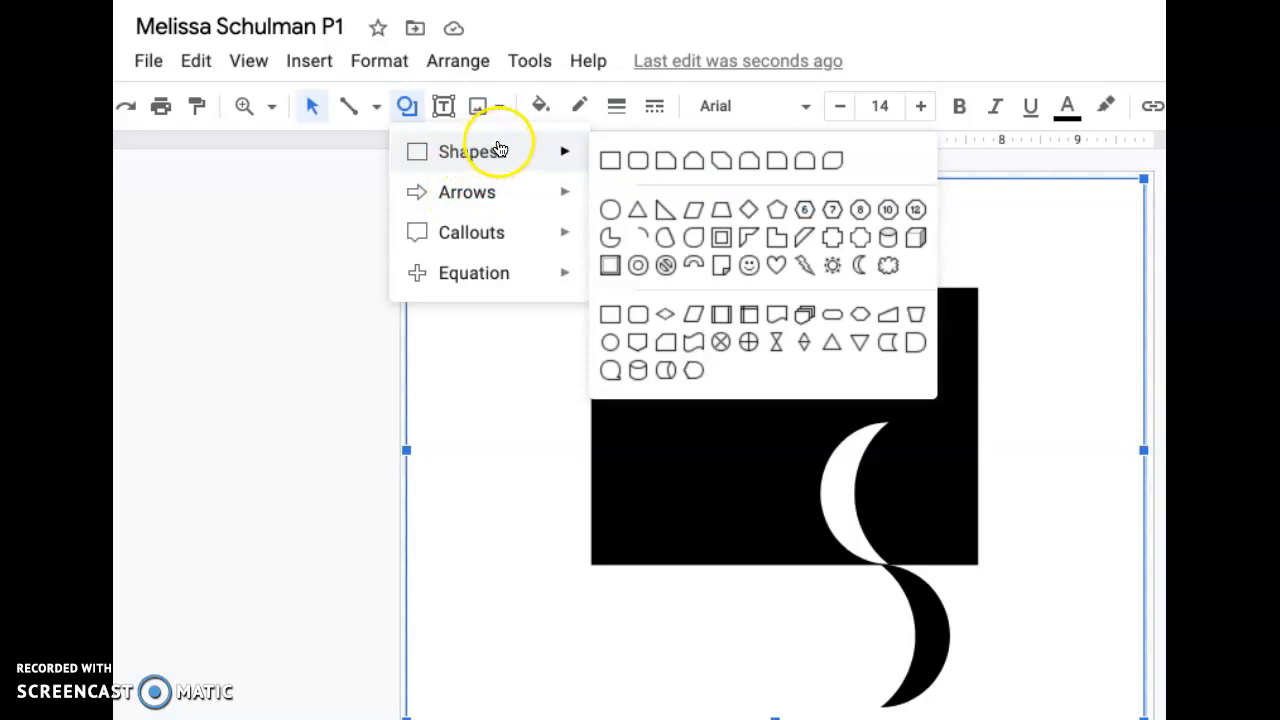
pyautogui.click(720, 237)
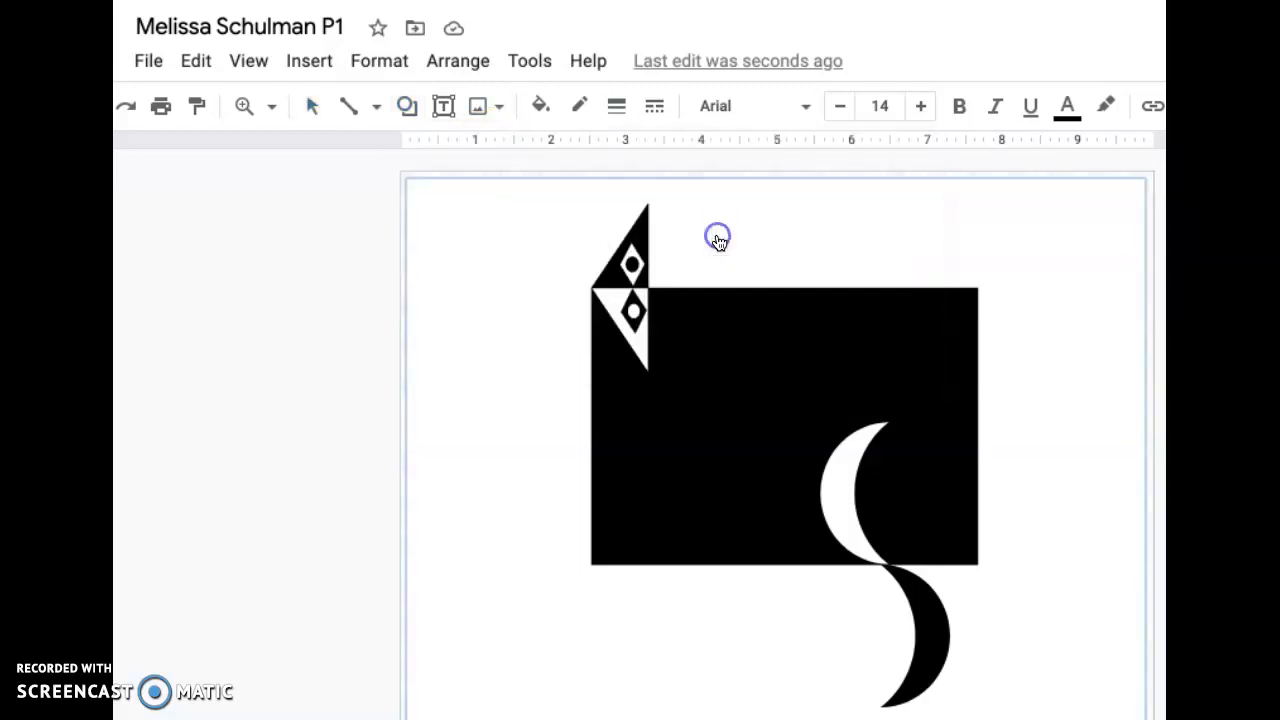
pyautogui.moveTo(597, 374)
pyautogui.mouseDown()
pyautogui.moveTo(709, 420)
pyautogui.moveTo(833, 405)
pyautogui.mouseUp()
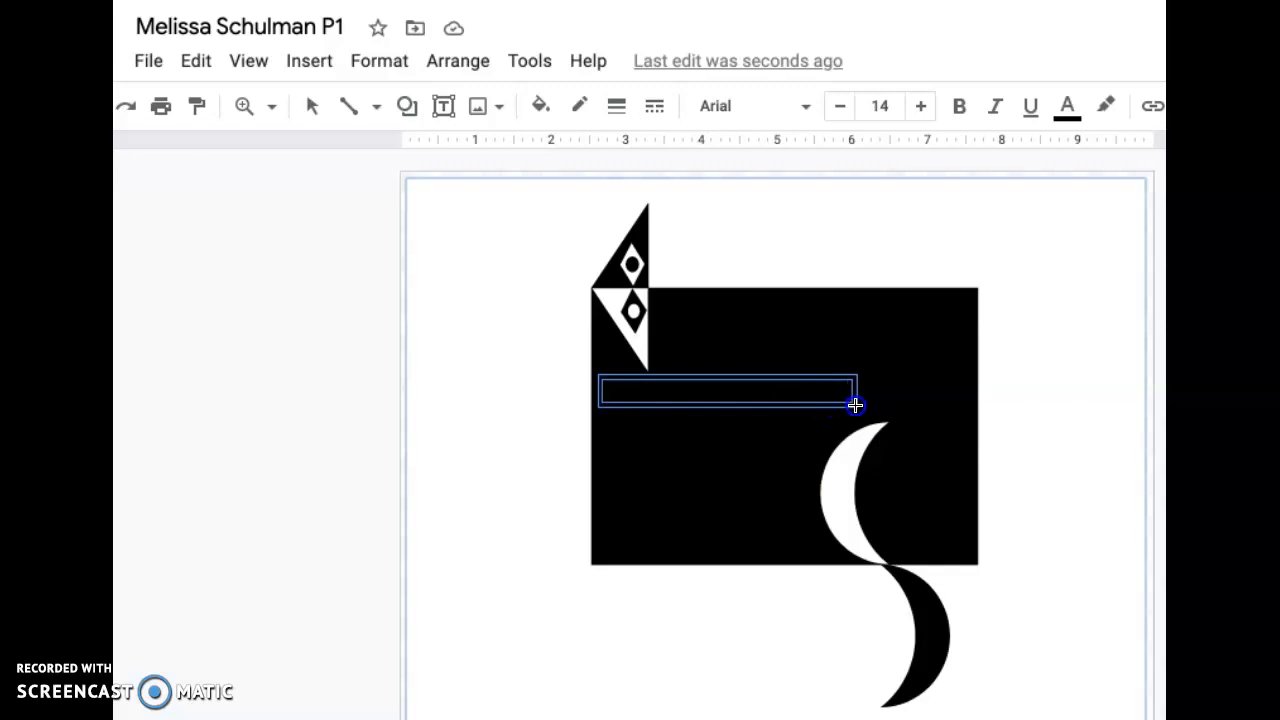
pyautogui.moveTo(855, 405); pyautogui.dragTo(827, 385)
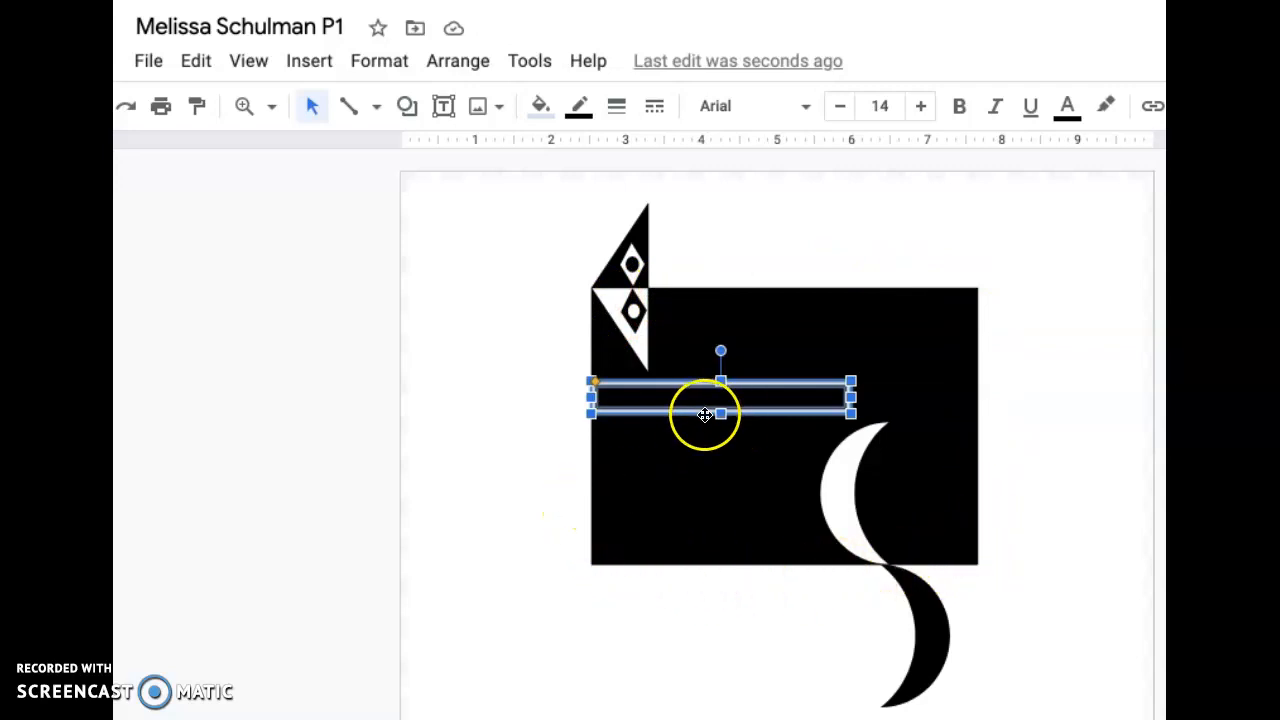
# - Fill the long frame with white and make its border transparent
pyautogui.click(540, 105)
pyautogui.click(800, 245)
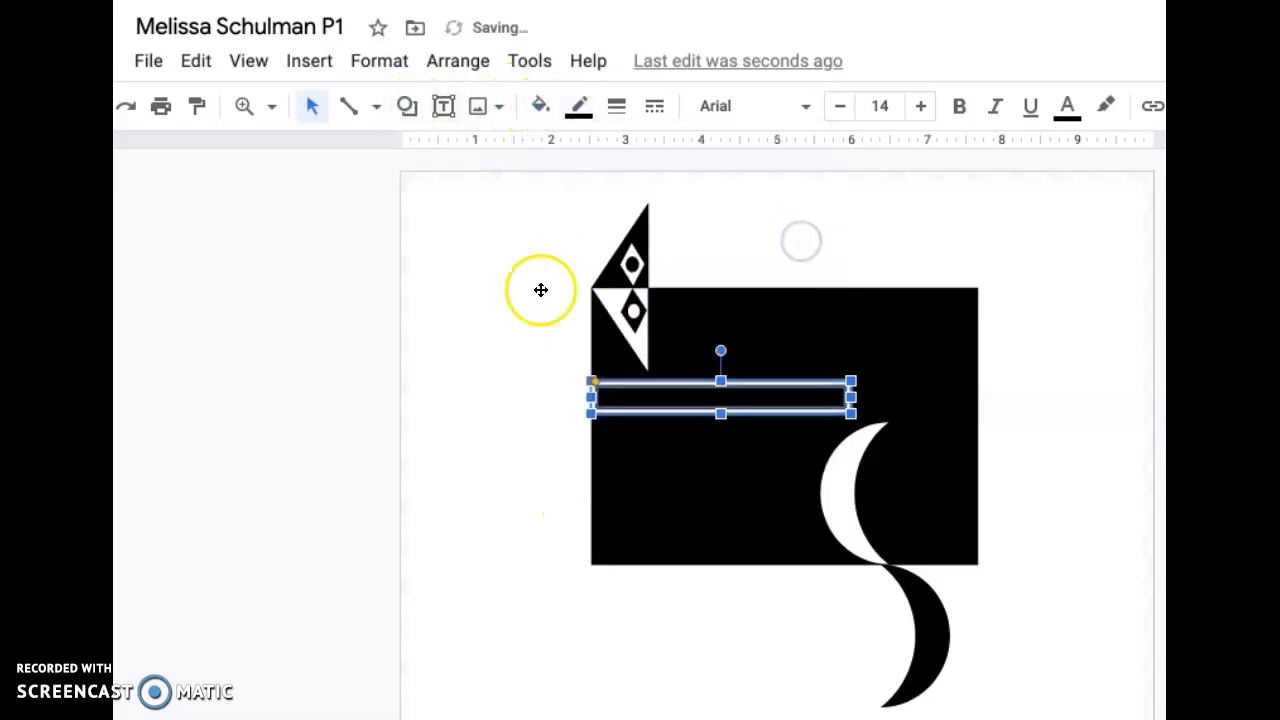
pyautogui.click(502, 314)
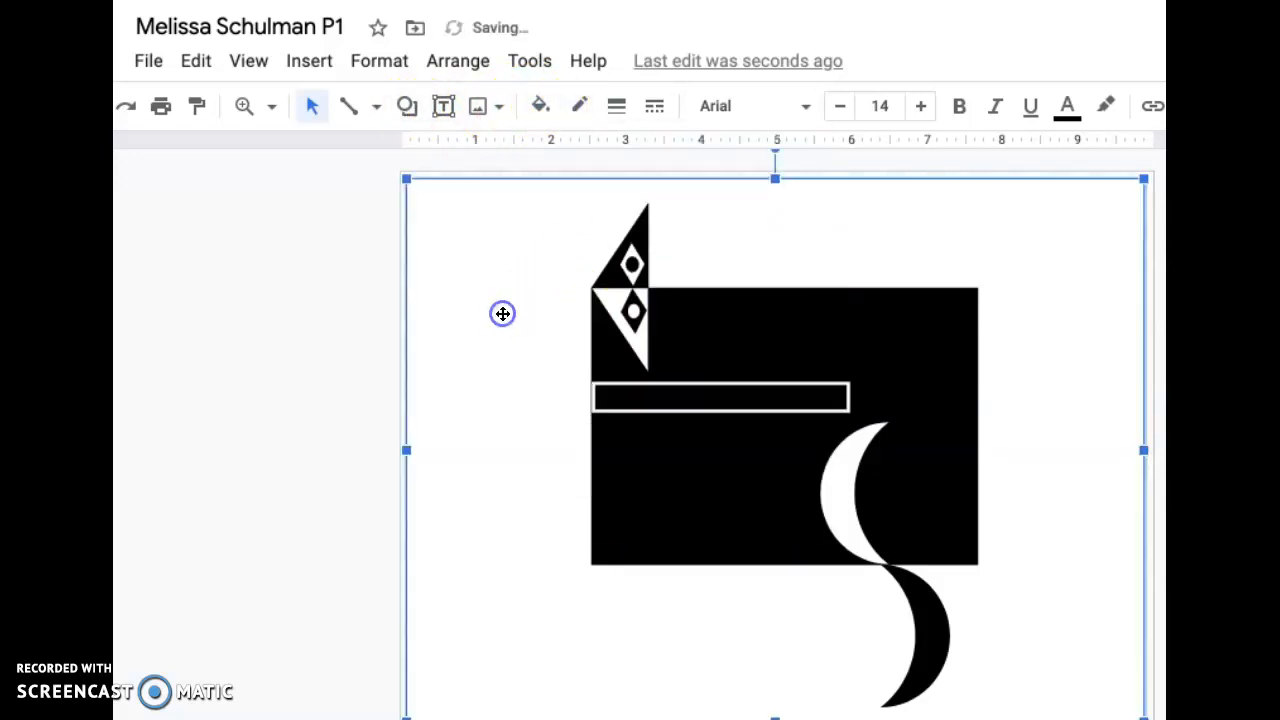
pyautogui.click(624, 385)
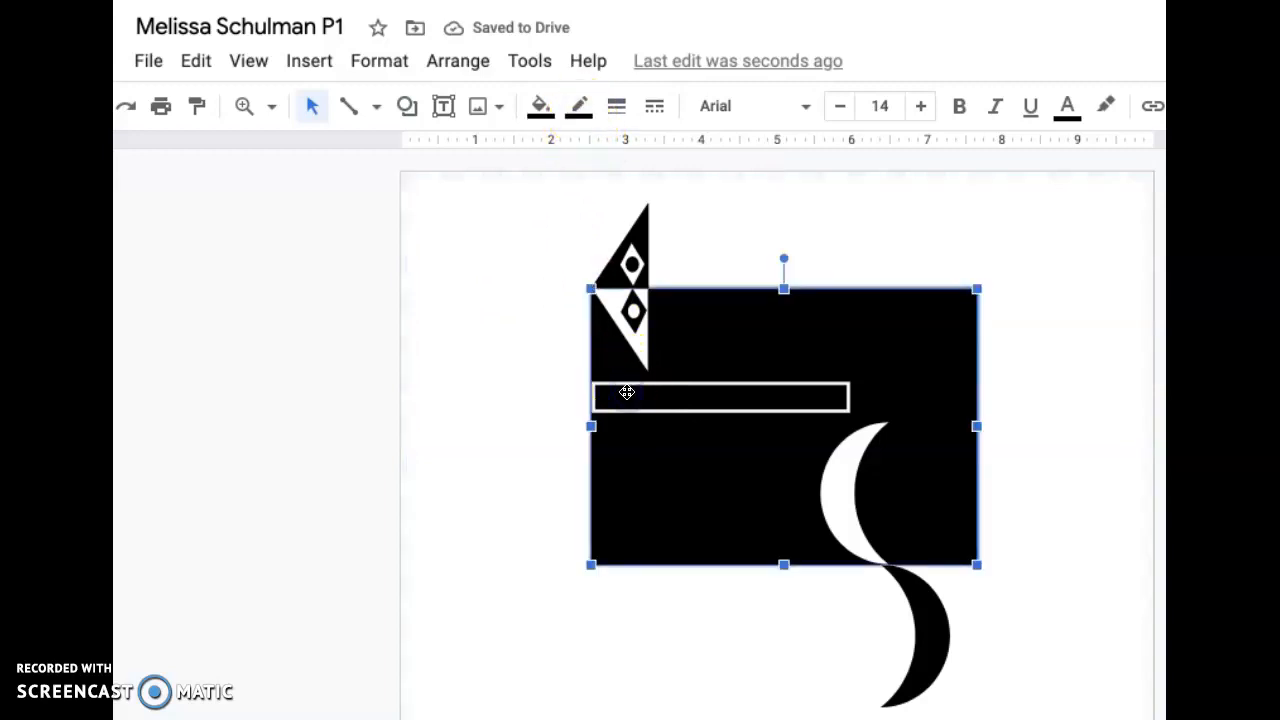
pyautogui.click(626, 393)
pyautogui.click(581, 106)
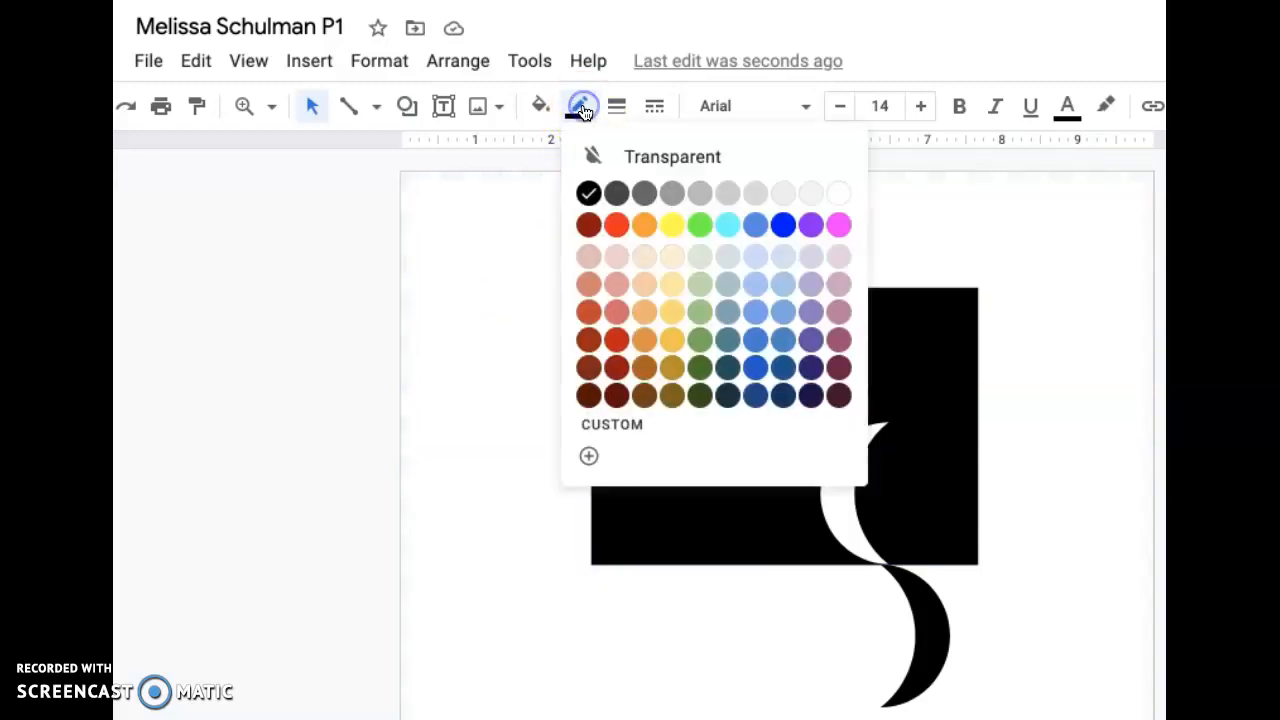
pyautogui.click(606, 162)
pyautogui.click(538, 107)
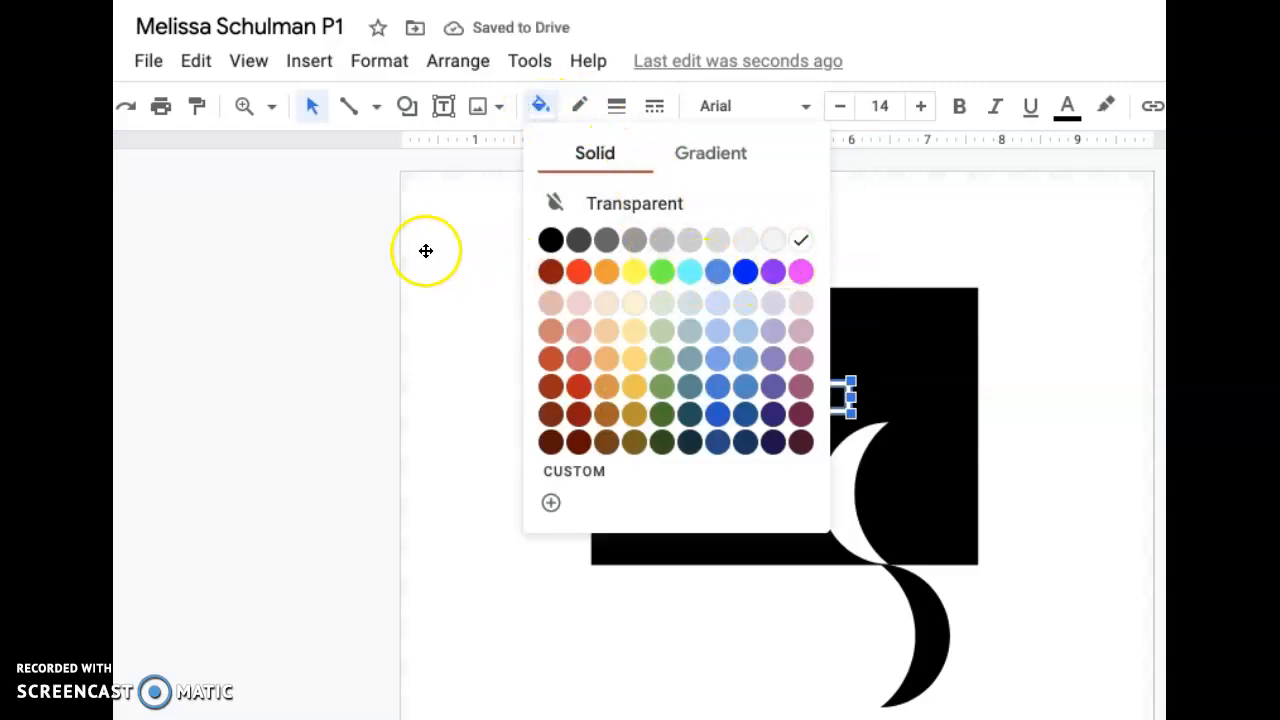
pyautogui.click(445, 247)
pyautogui.click(641, 391)
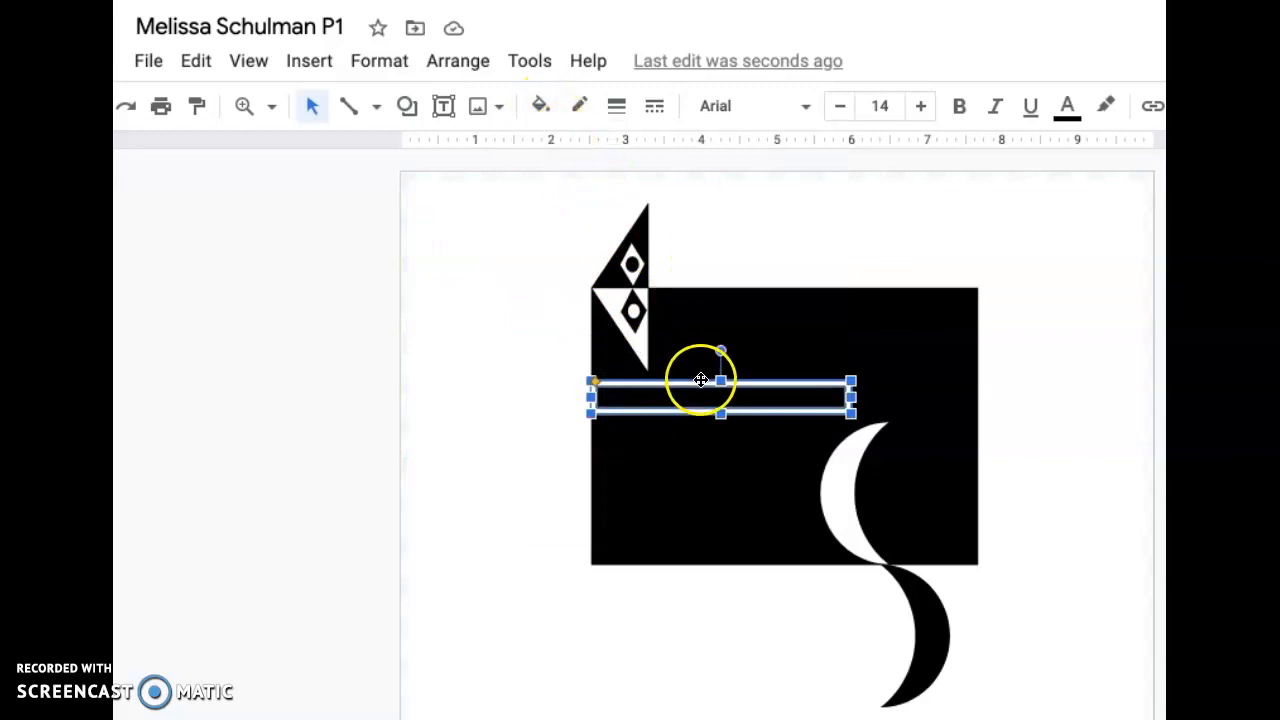
# - Draw a thin white rectangle inside the long frame, leaving a narrow black gap around it
pyautogui.click(407, 106)
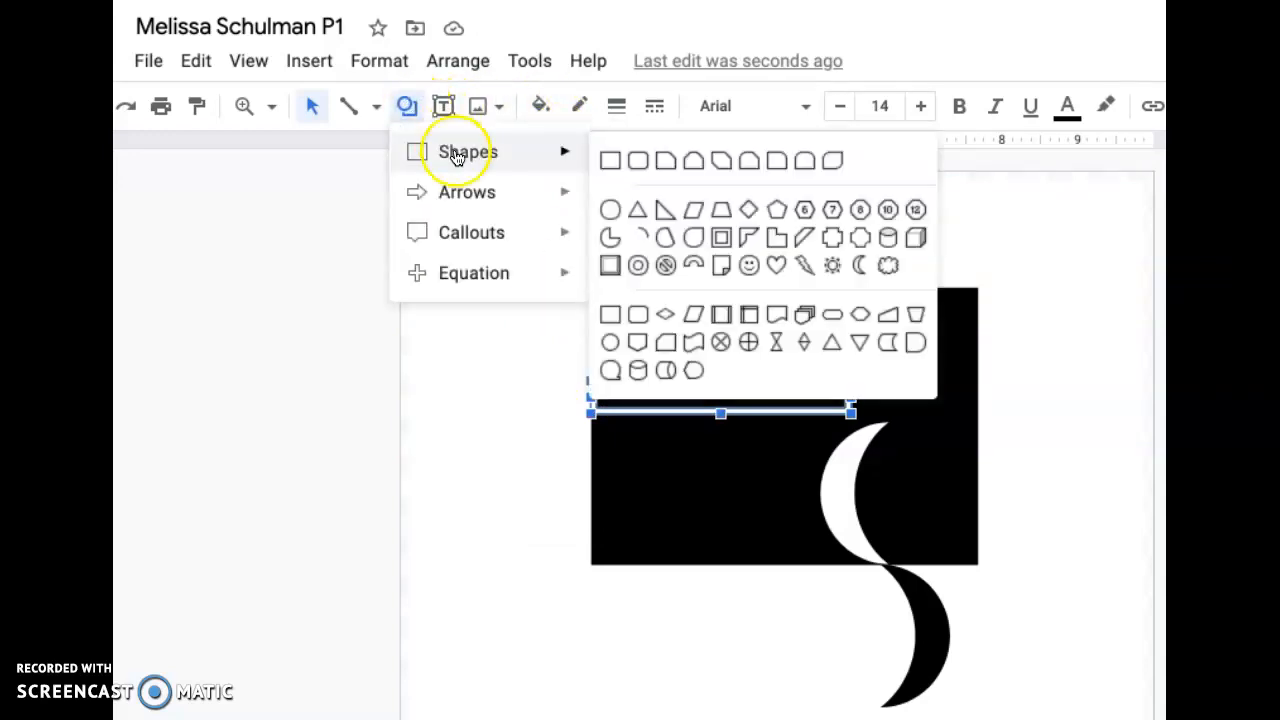
pyautogui.click(610, 161)
pyautogui.moveTo(606, 389); pyautogui.dragTo(811, 409)
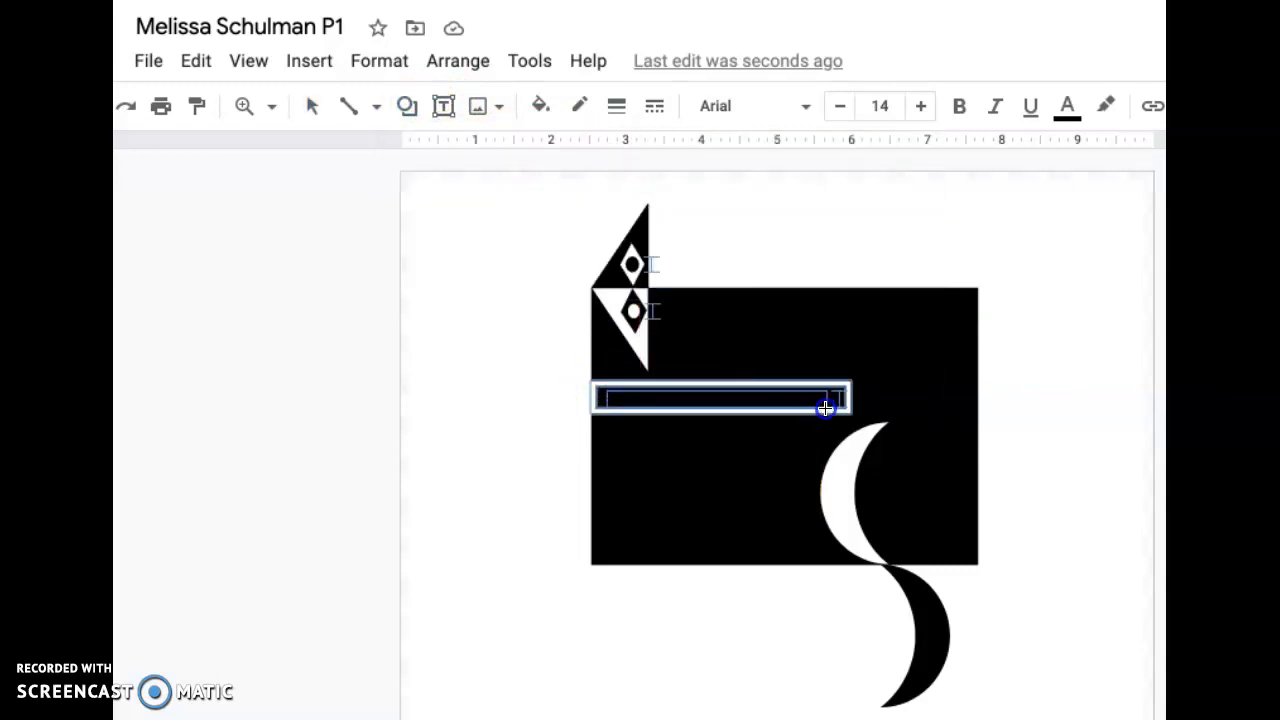
pyautogui.moveTo(838, 403); pyautogui.dragTo(838, 399)
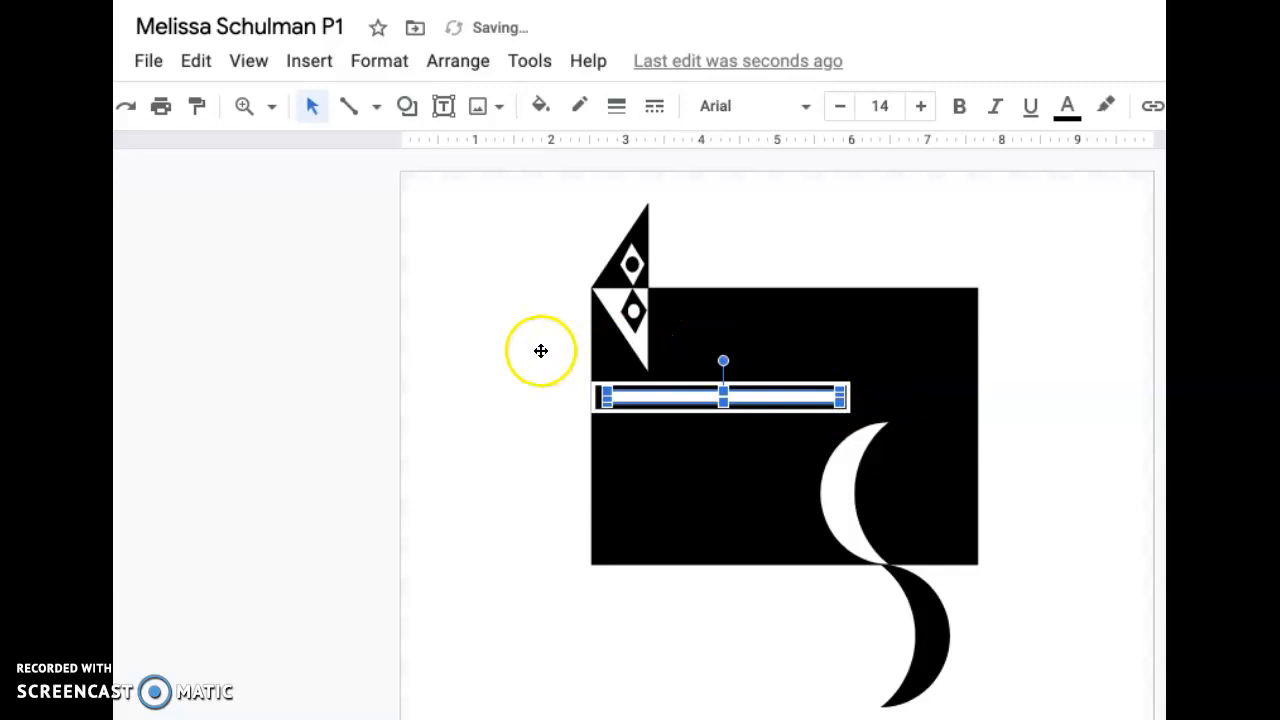
pyautogui.click(482, 345)
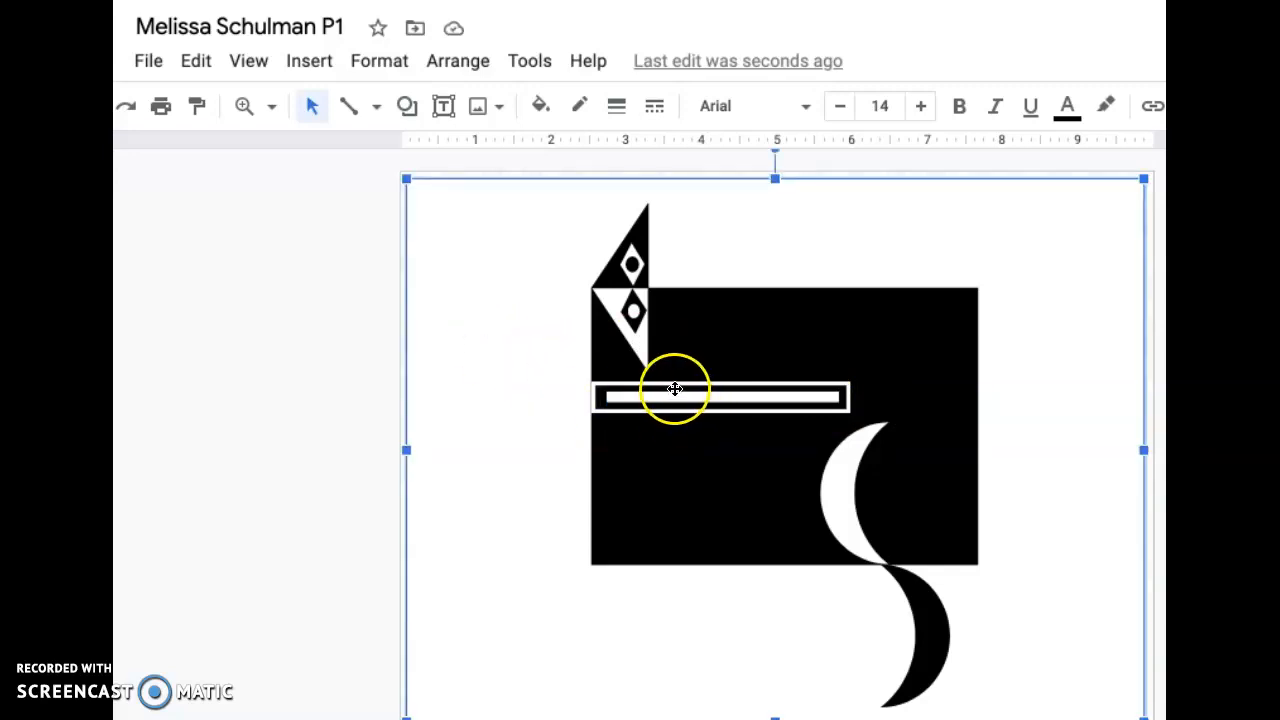
# - Shorten the frame and the white bar inside it to about two-thirds of their length, keeping their left ends in place
pyautogui.click(823, 397)
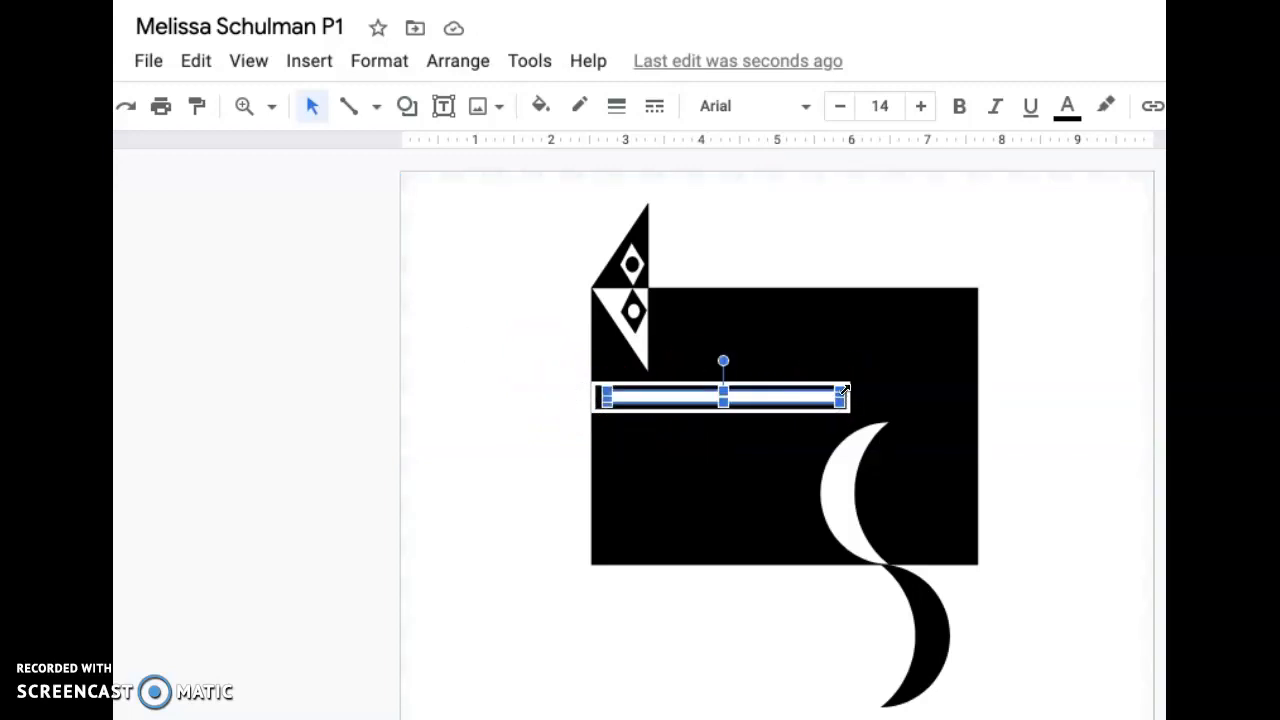
pyautogui.moveTo(837, 391); pyautogui.dragTo(795, 401)
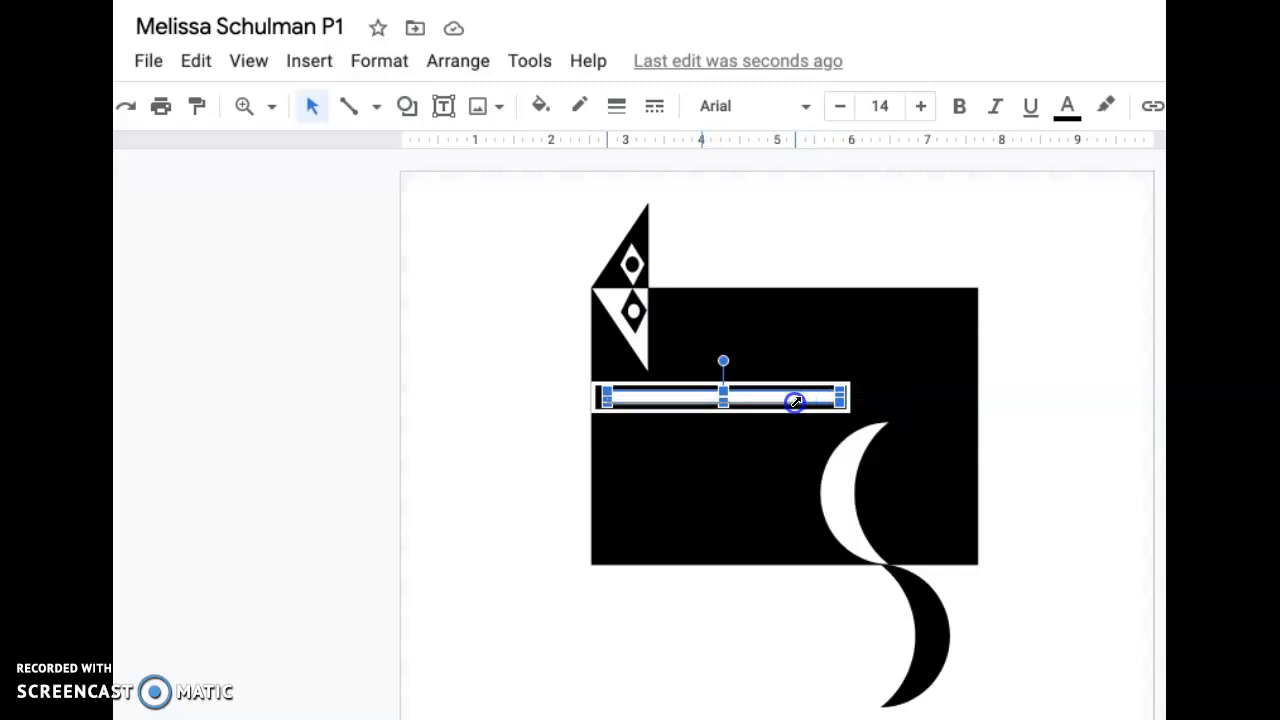
pyautogui.click(846, 391)
pyautogui.moveTo(845, 387); pyautogui.dragTo(755, 396)
pyautogui.click(846, 400)
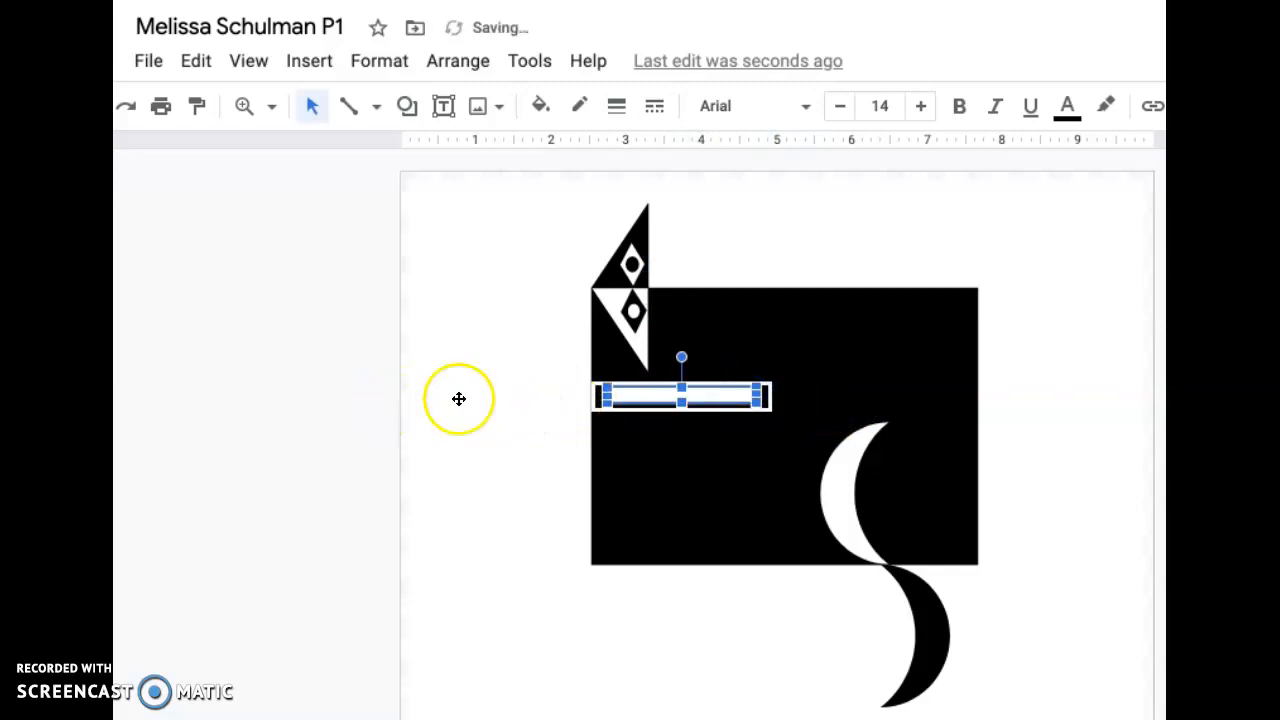
# - Center the white bar vertically within the shortened frame and select the frame
pyautogui.click(545, 434)
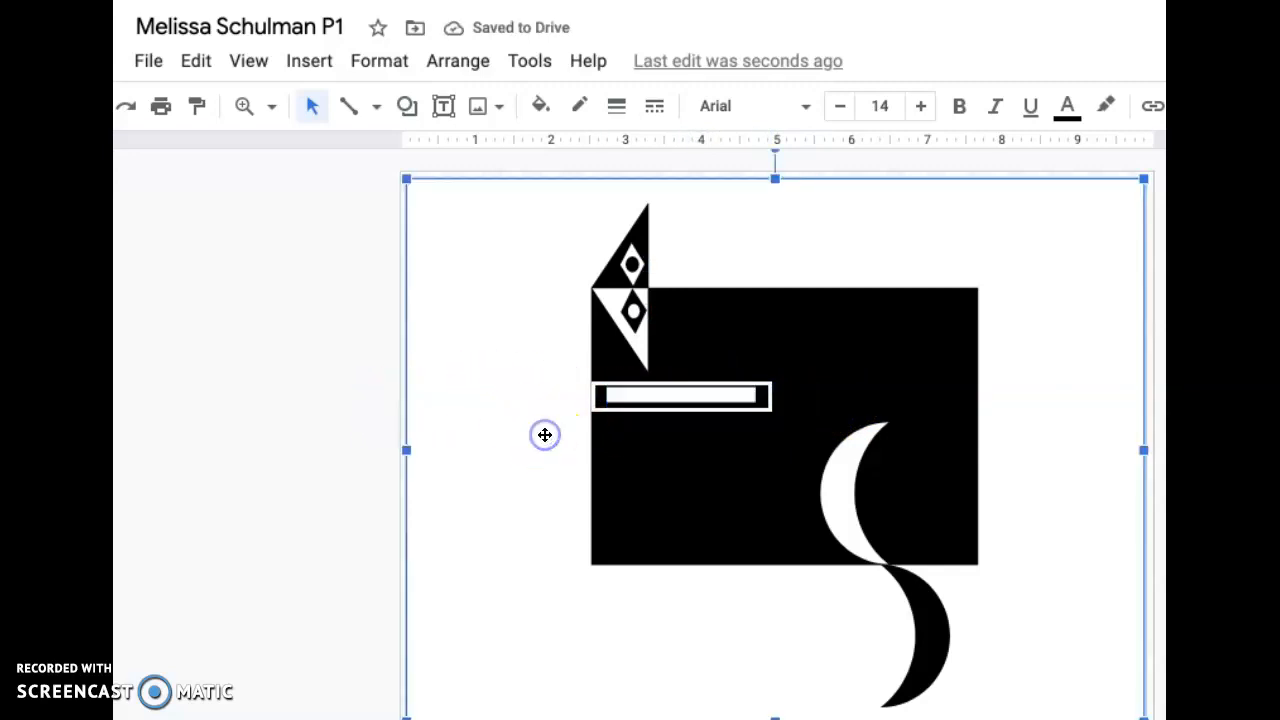
pyautogui.click(667, 390)
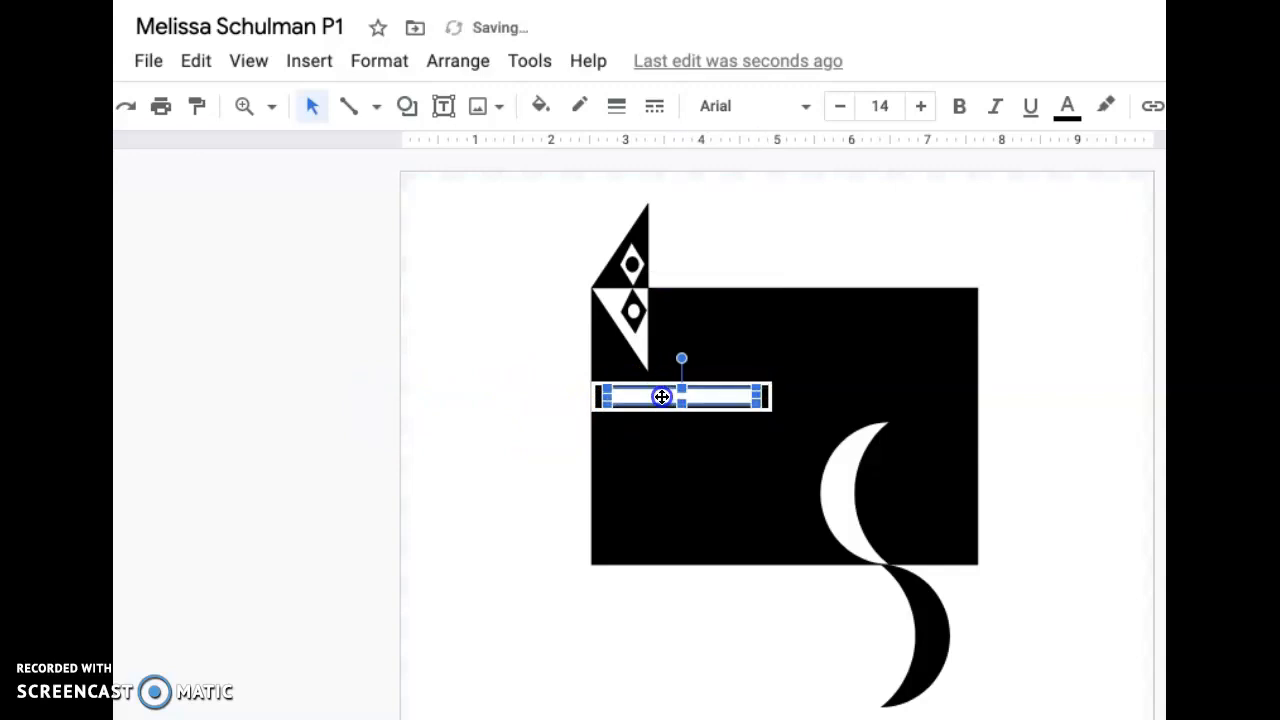
pyautogui.click(543, 417)
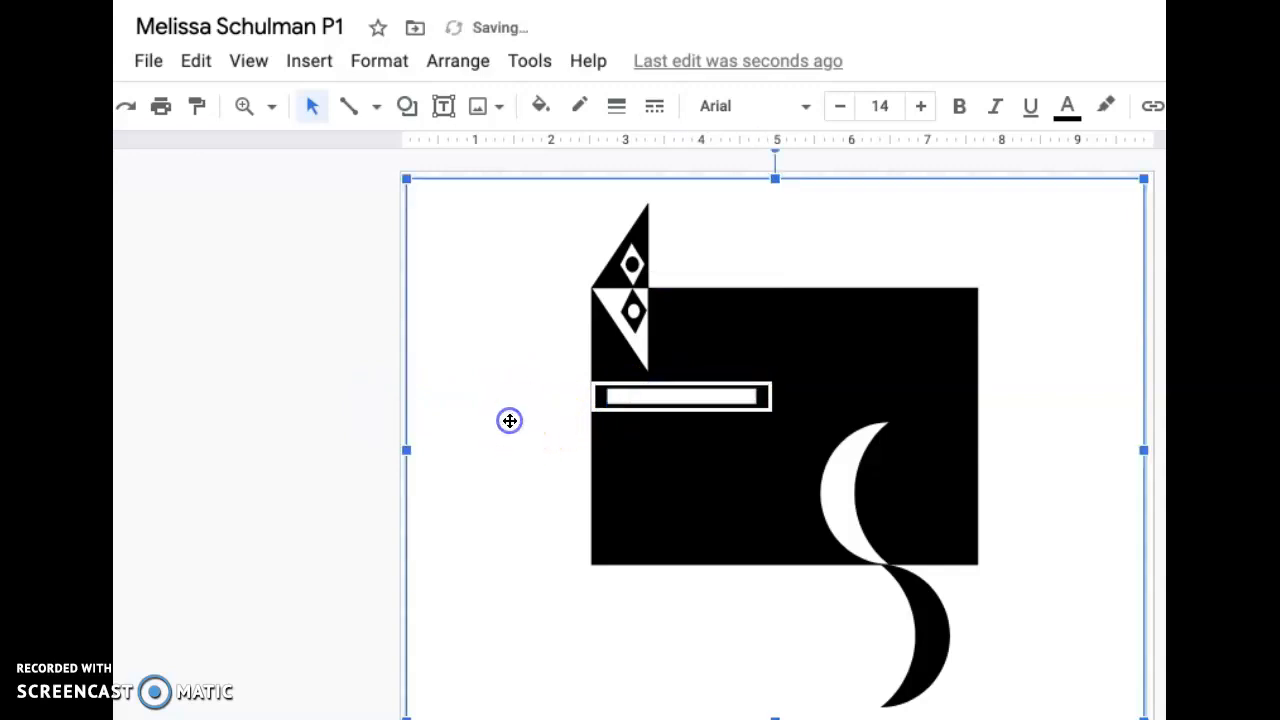
pyautogui.click(595, 407)
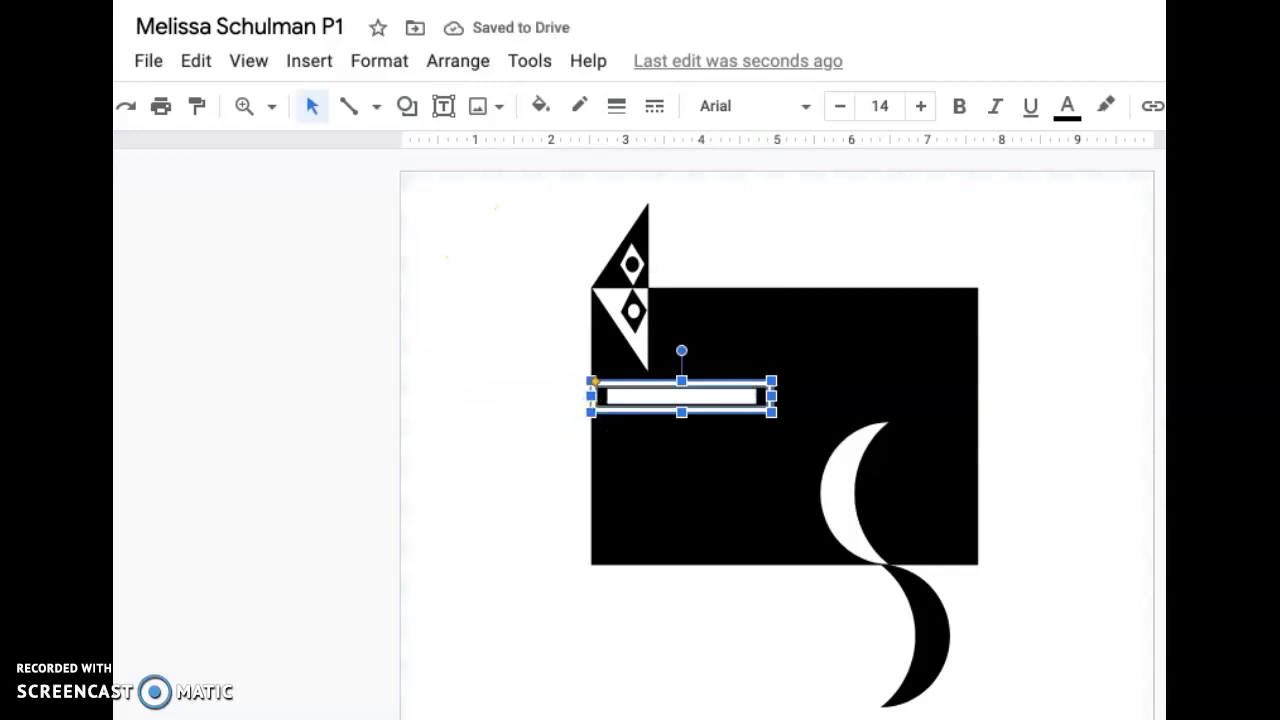
# - Duplicate the long white frame, place the copy end to end with it outside the rectangle's left edge, and fill it black
pyautogui.click(136, 0)
pyautogui.click(136, 0)
pyautogui.click(136, 0)
pyautogui.click(160, 0)
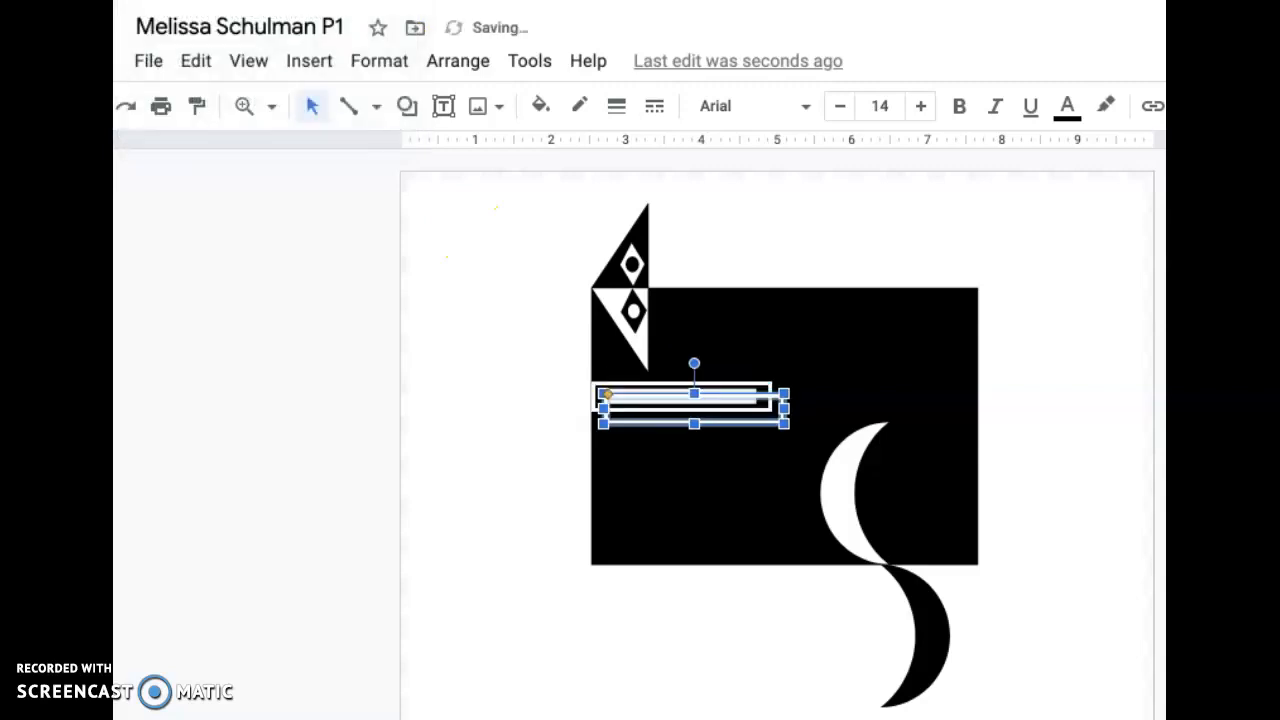
pyautogui.moveTo(710, 399); pyautogui.dragTo(522, 390)
pyautogui.click(545, 110)
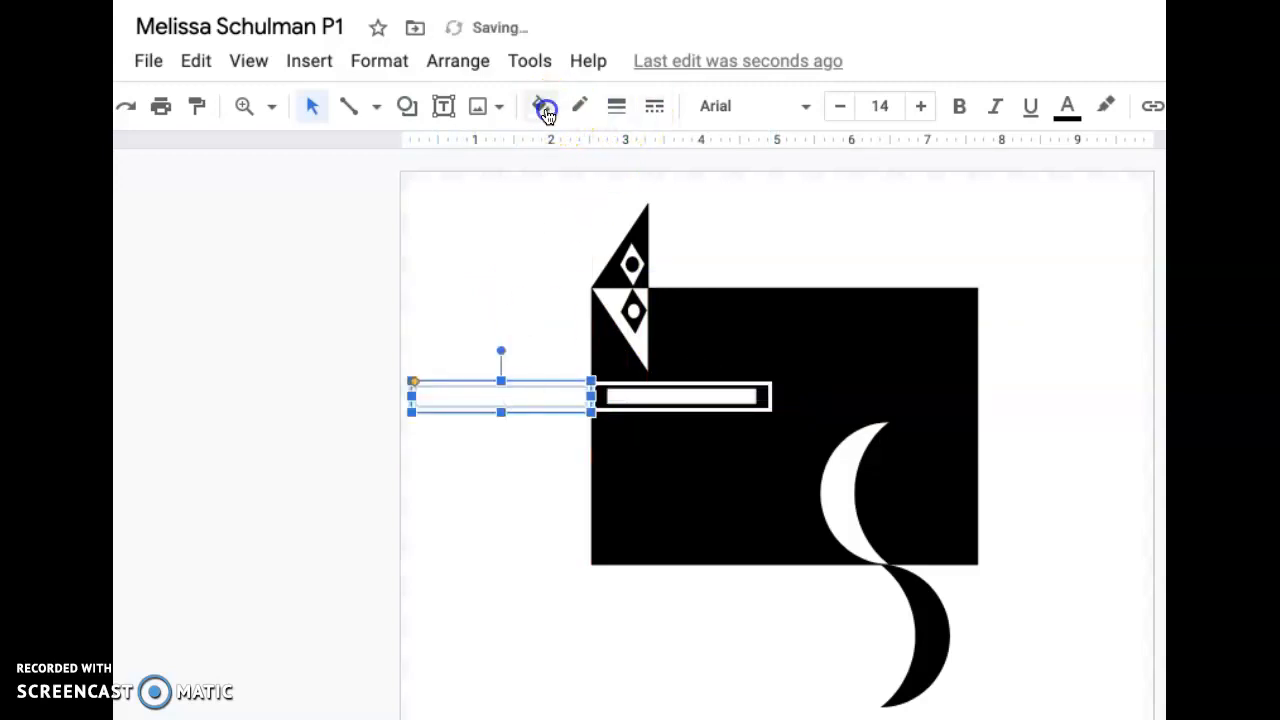
pyautogui.click(554, 208)
pyautogui.click(475, 292)
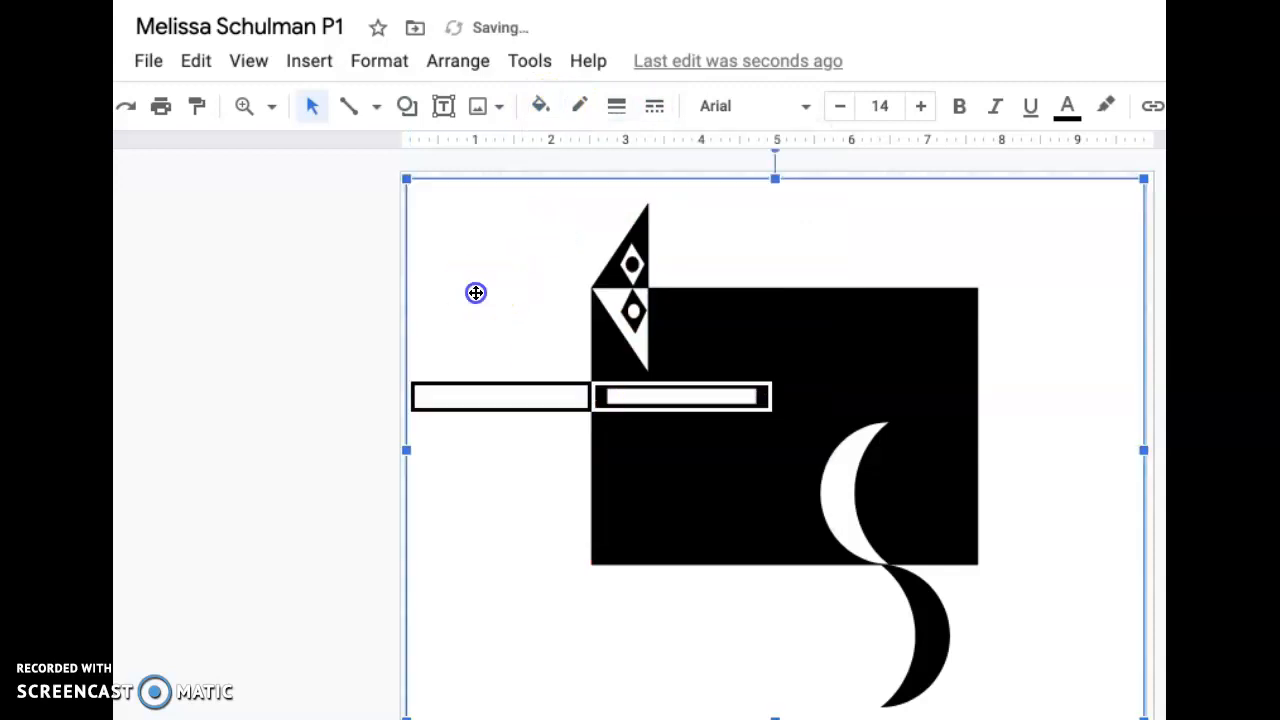
# - Duplicate the white bar inside the long frame within the black rectangle
pyautogui.click(663, 395)
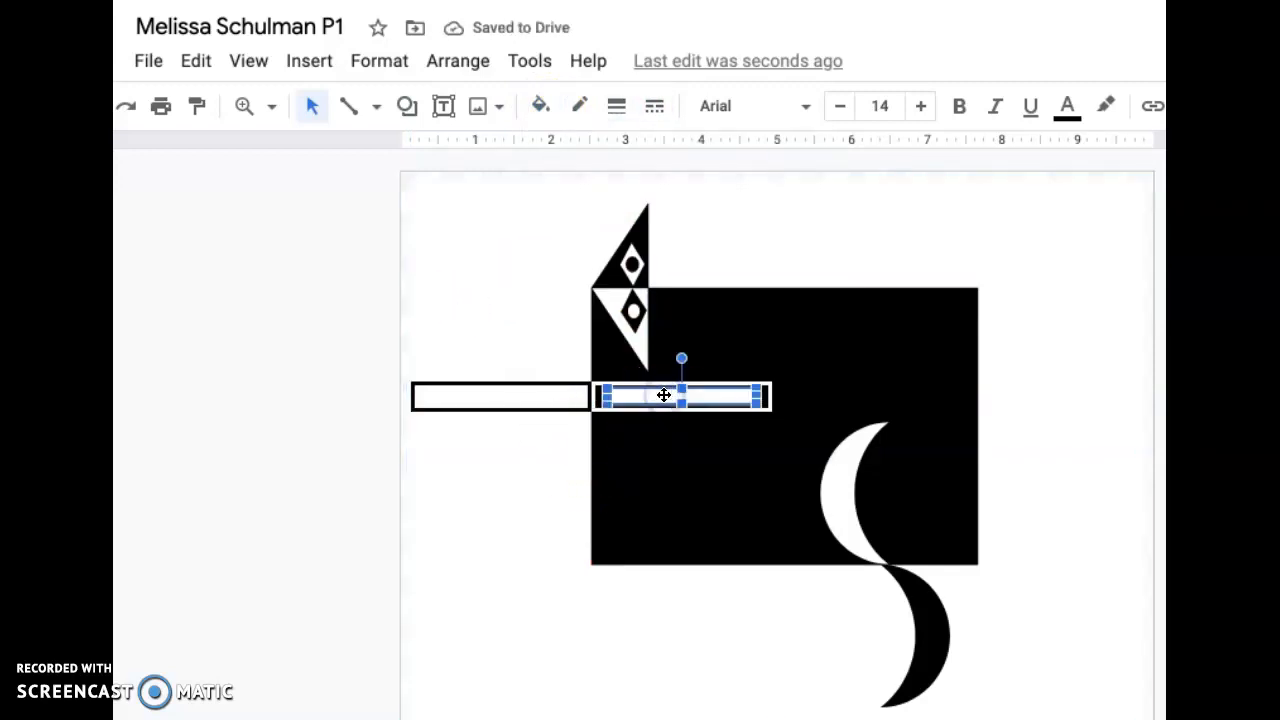
pyautogui.click(138, 0)
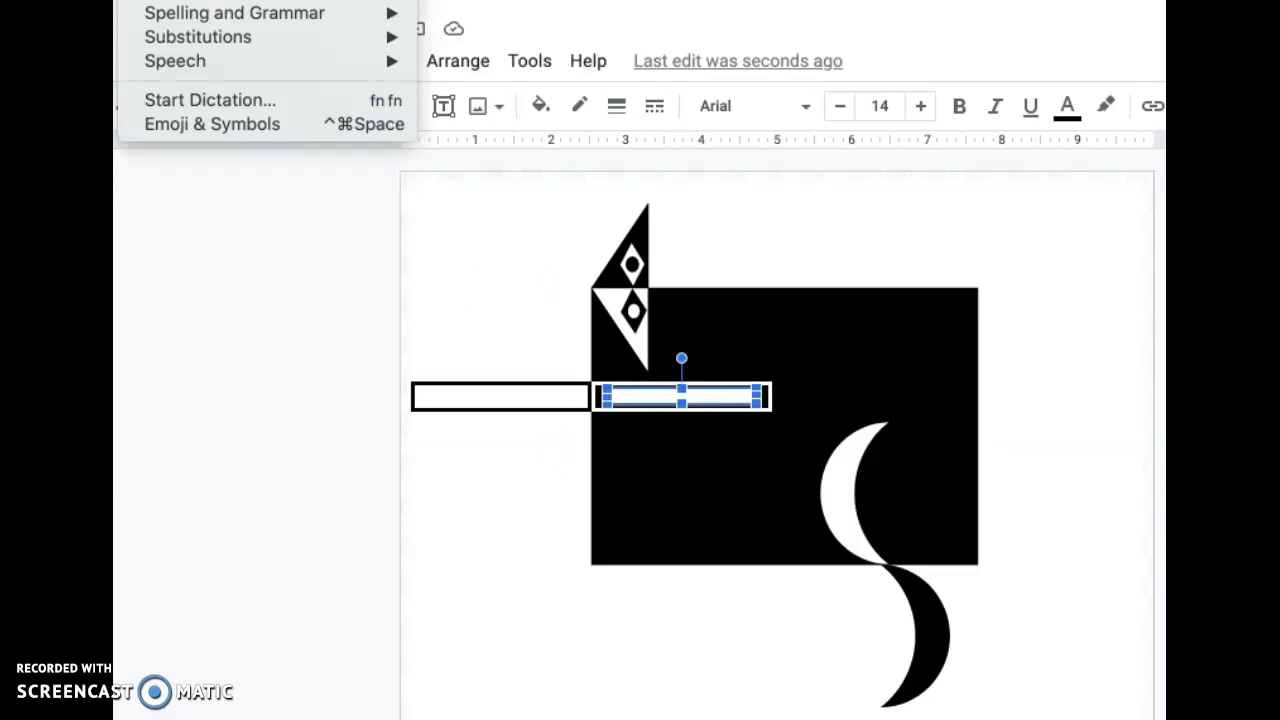
pyautogui.click(160, 0)
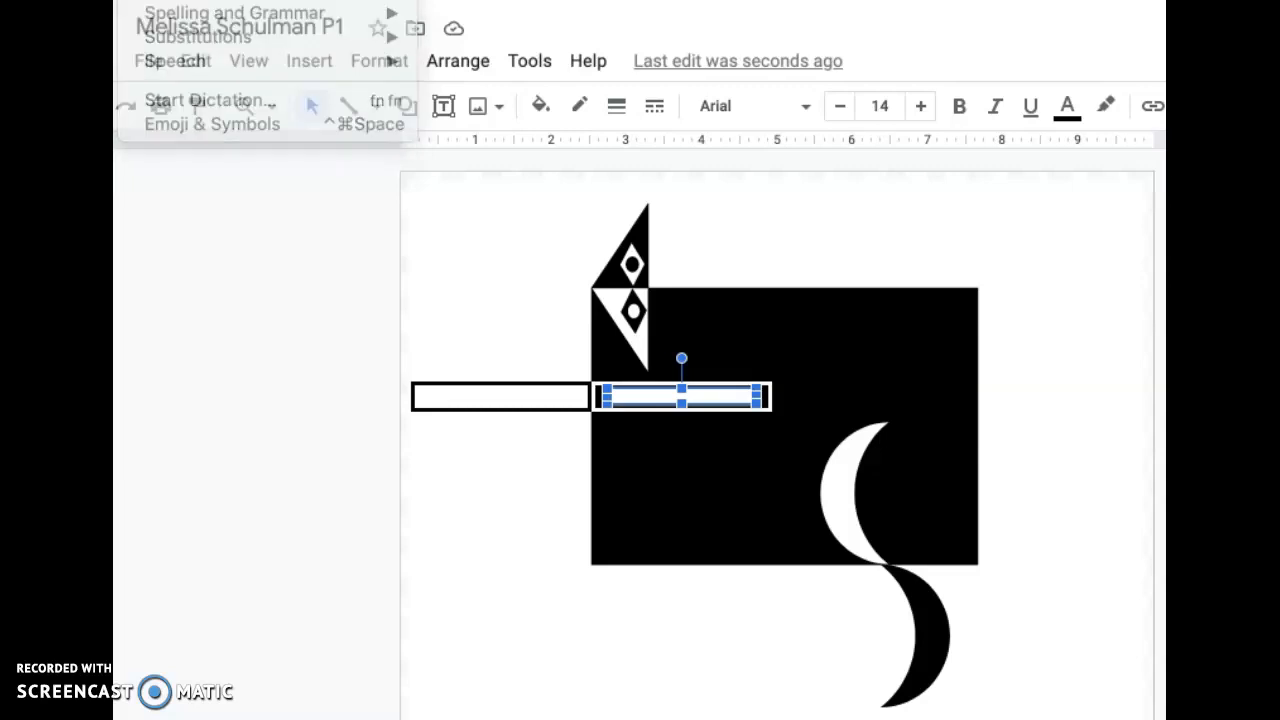
pyautogui.click(138, 0)
pyautogui.click(160, 0)
pyautogui.click(138, 0)
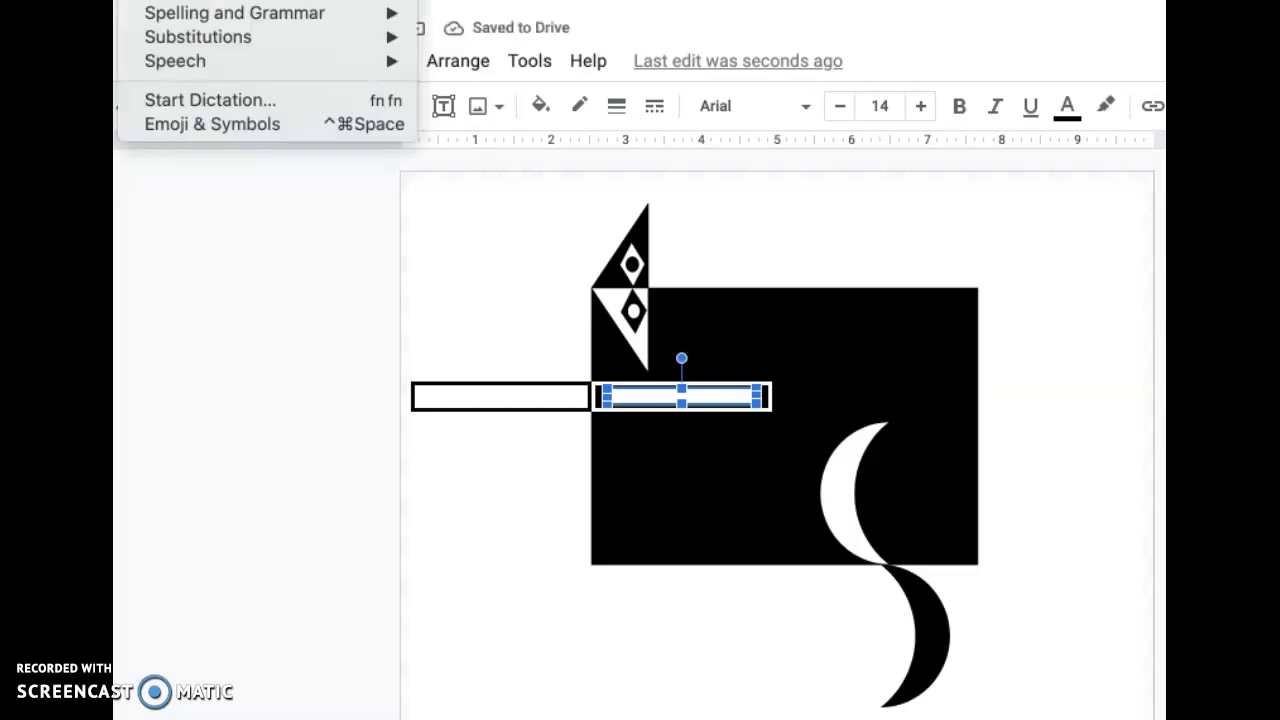
pyautogui.click(160, 0)
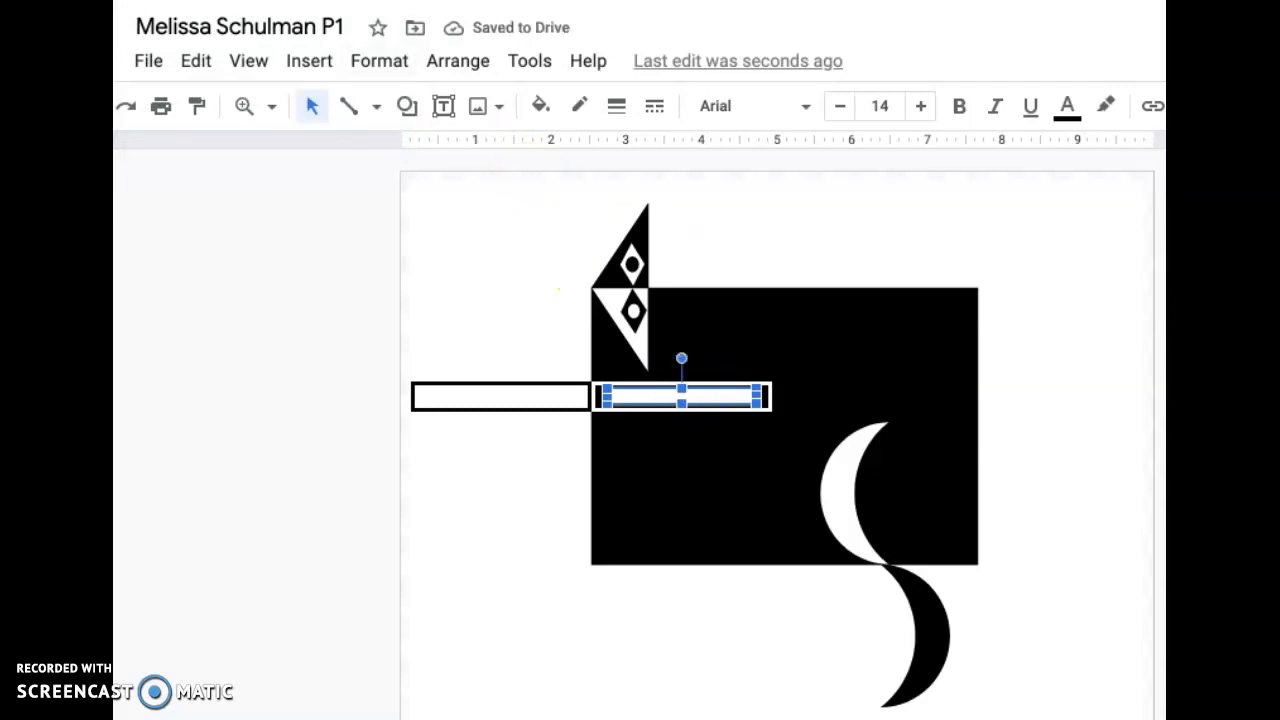
pyautogui.click(140, 0)
pyautogui.click(165, 0)
pyautogui.click(140, 0)
pyautogui.click(165, 0)
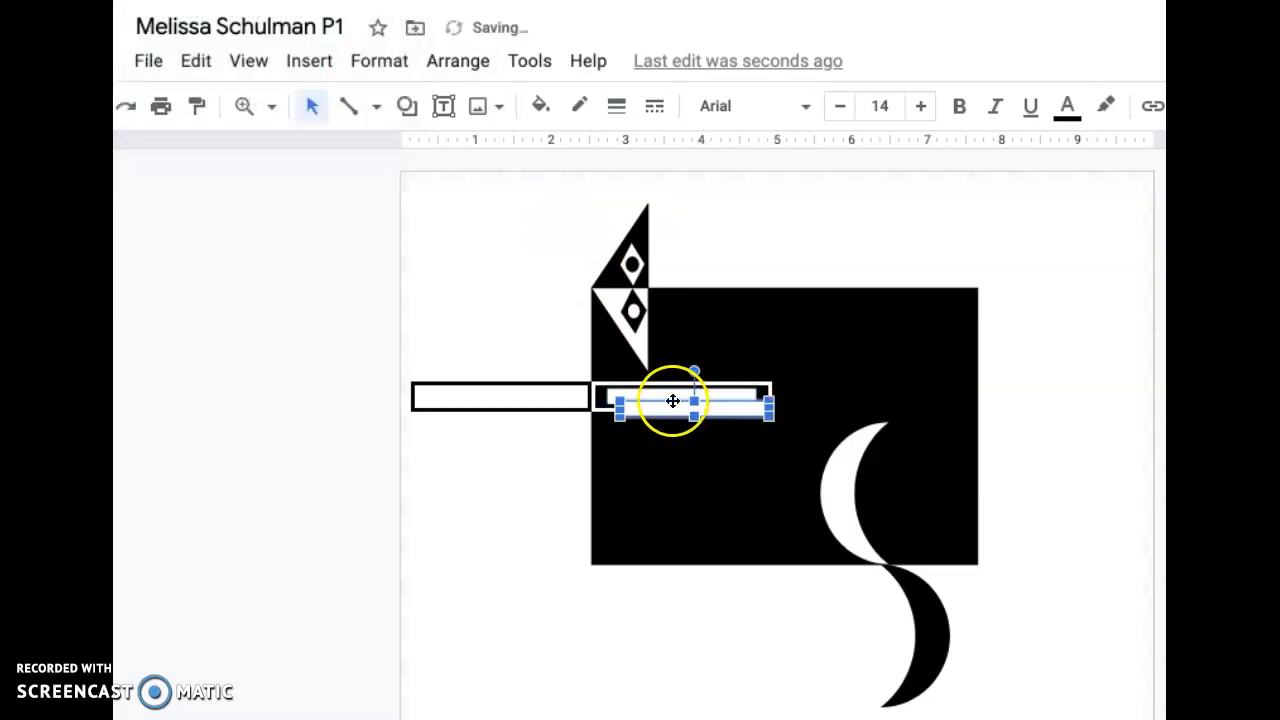
# - Fill the duplicated bar with black and center it inside the black frame outside the rectangle's left edge
pyautogui.click(533, 97)
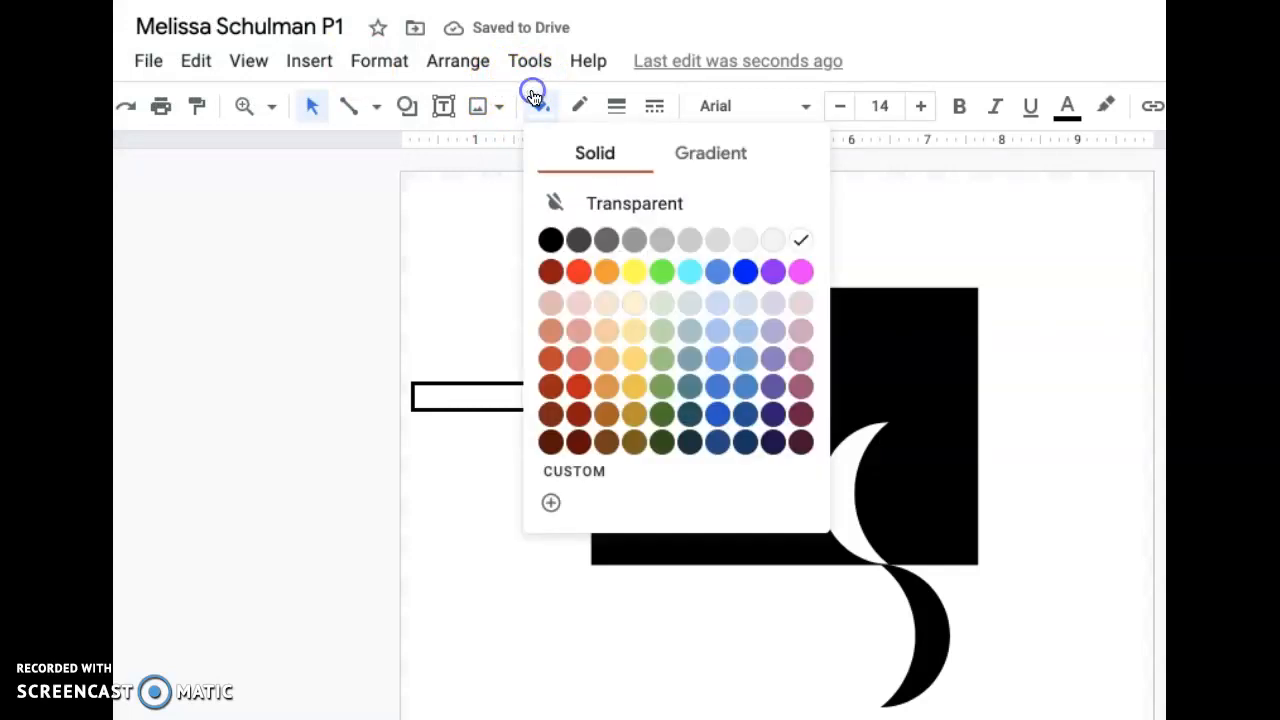
pyautogui.click(550, 239)
pyautogui.moveTo(665, 410); pyautogui.dragTo(478, 396)
pyautogui.click(506, 324)
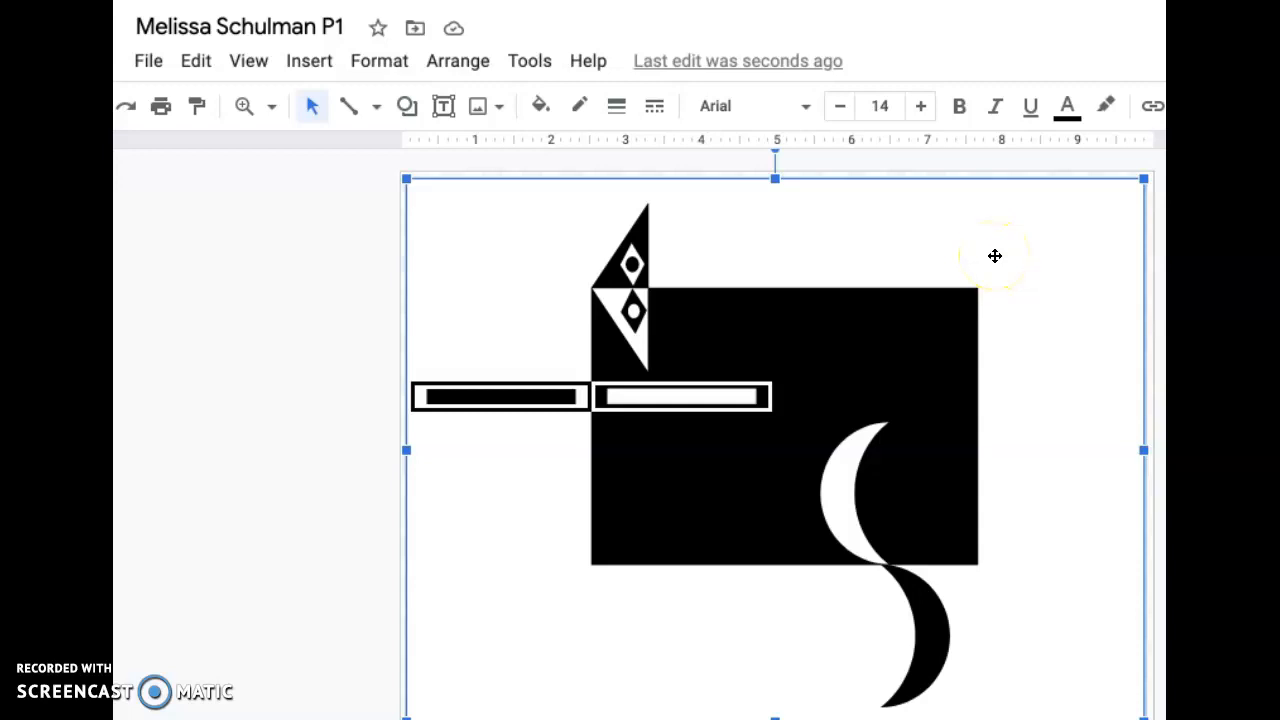
# - Open the finished black-and-white design drawing with the mirrored stars and ringed circles from My Drive
pyautogui.click(150, 61)
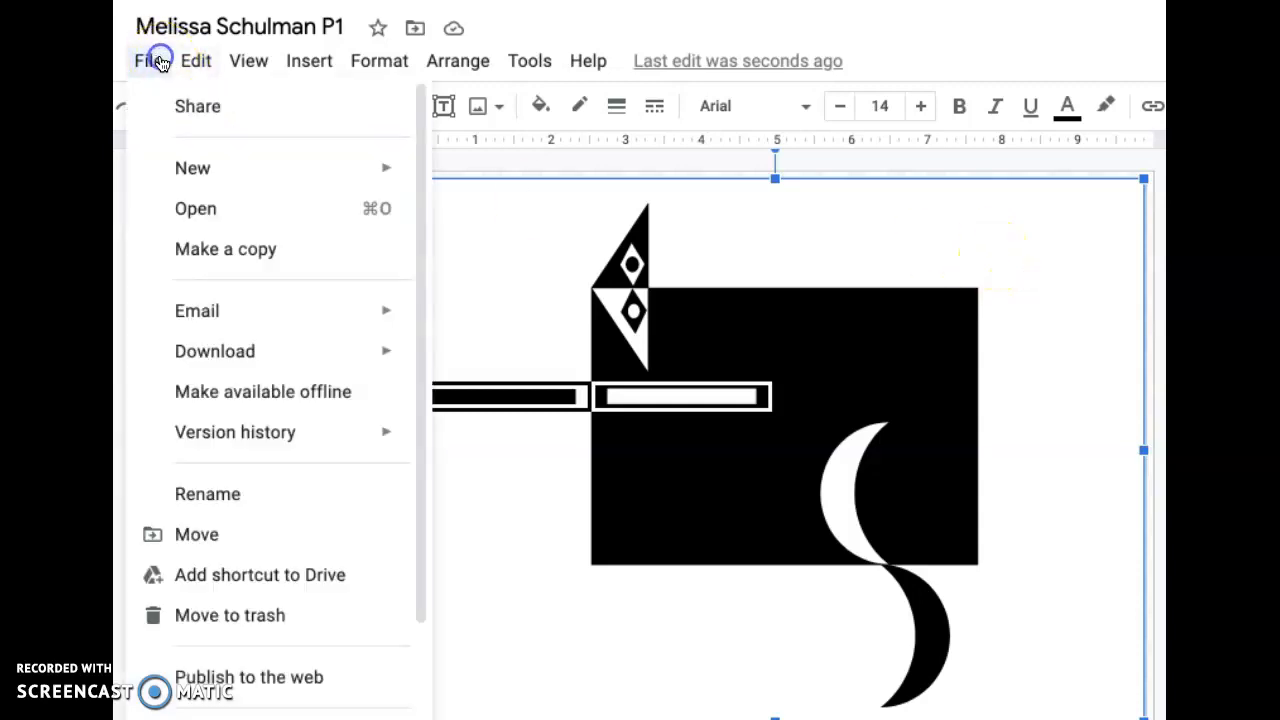
pyautogui.click(200, 207)
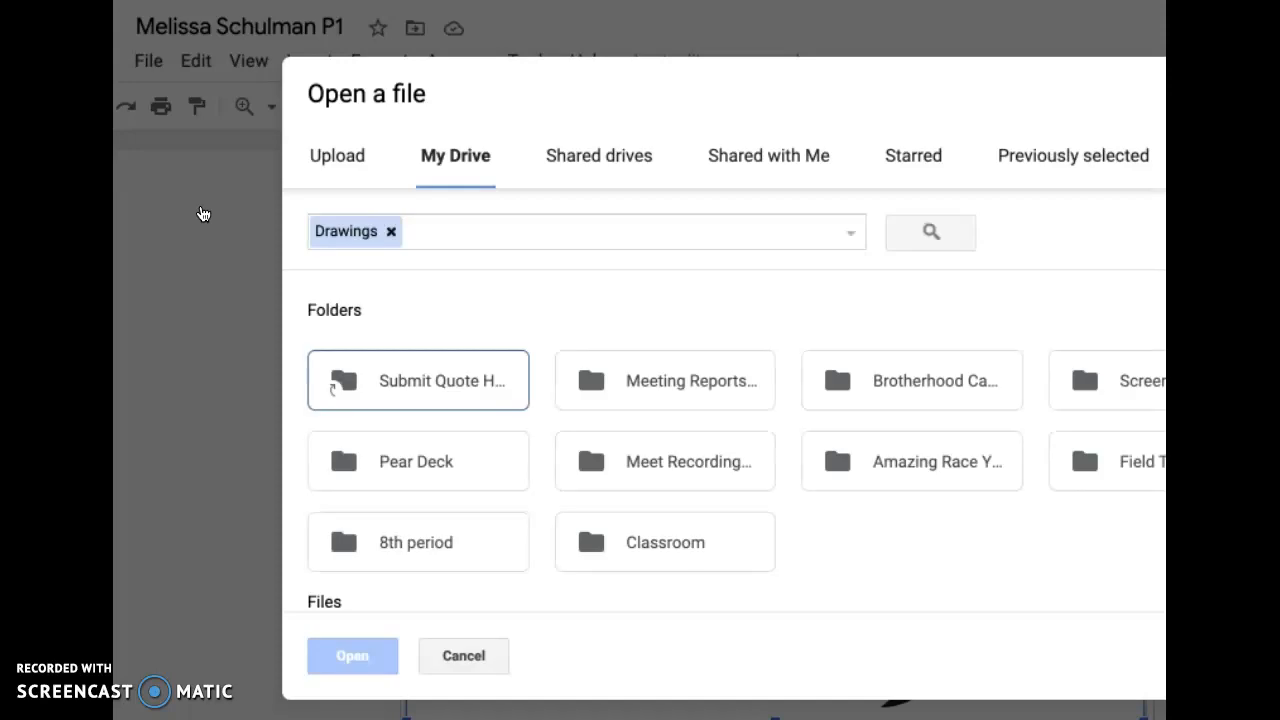
pyautogui.scroll(-4, 397, 466)
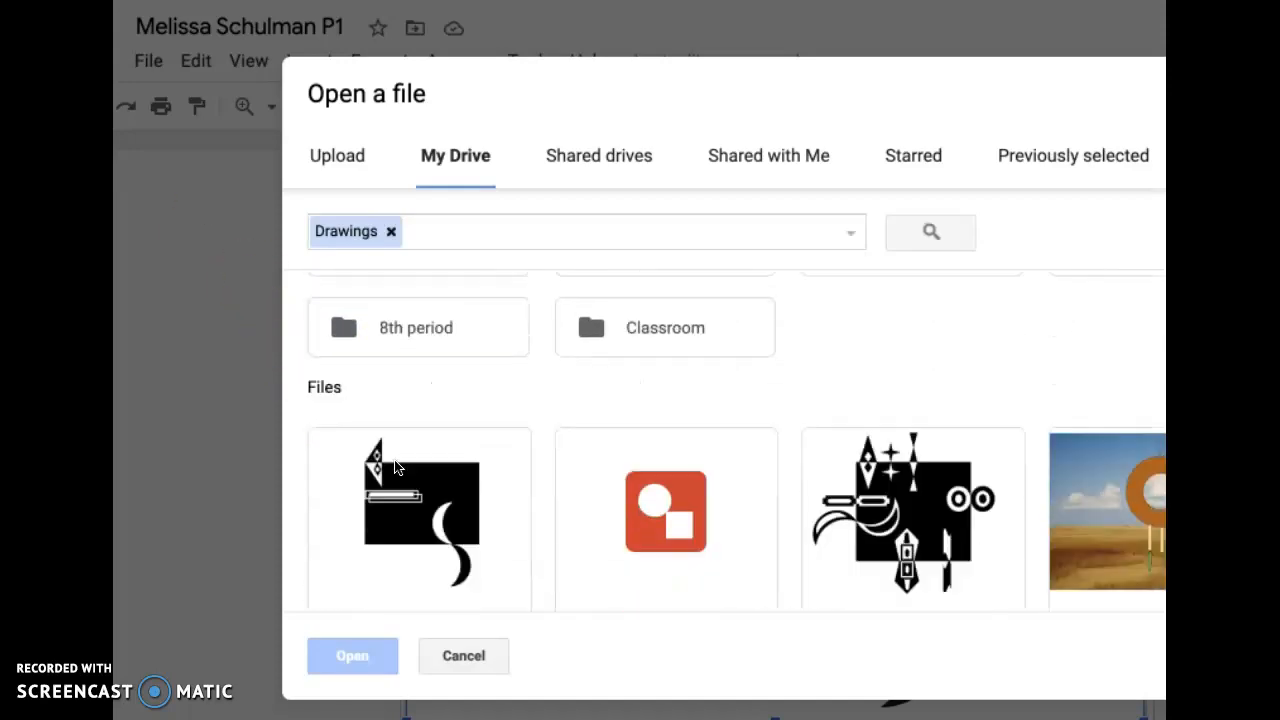
pyautogui.doubleClick(916, 372)
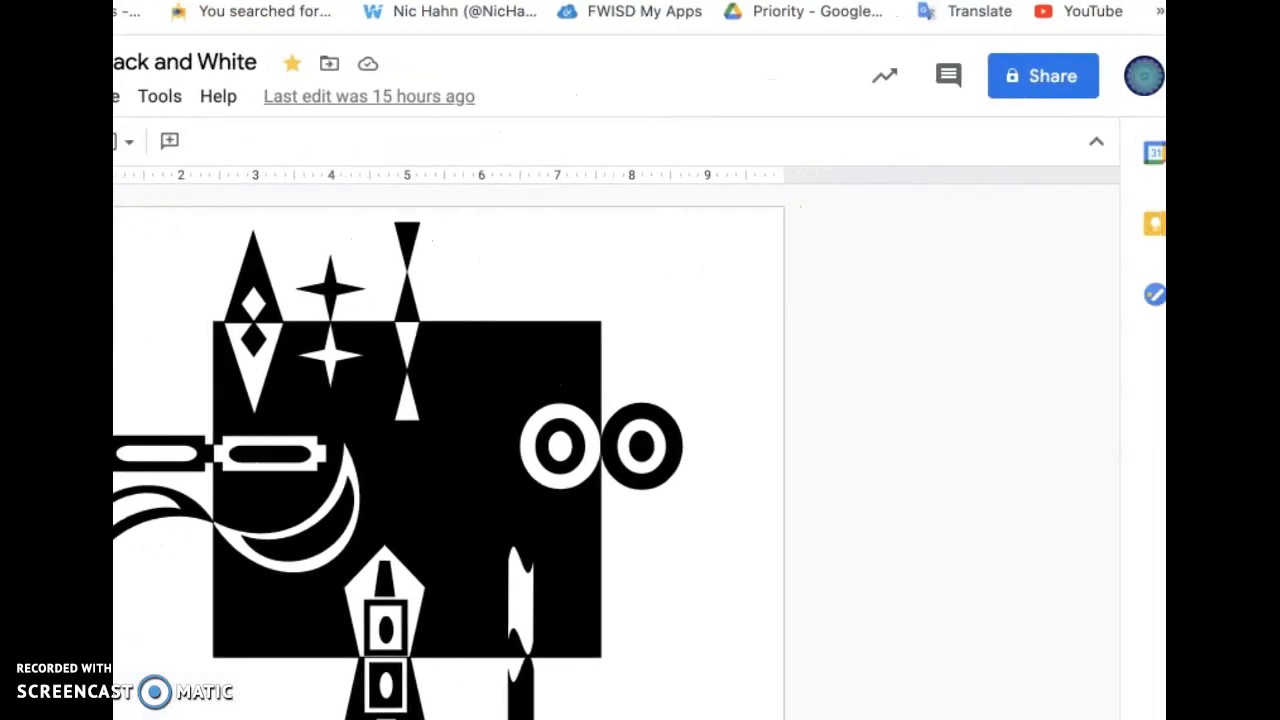
# - Enter the teacher's e-mail address as a recipient in the drawing's sharing dialog, then close the dialog
pyautogui.click(1046, 89)
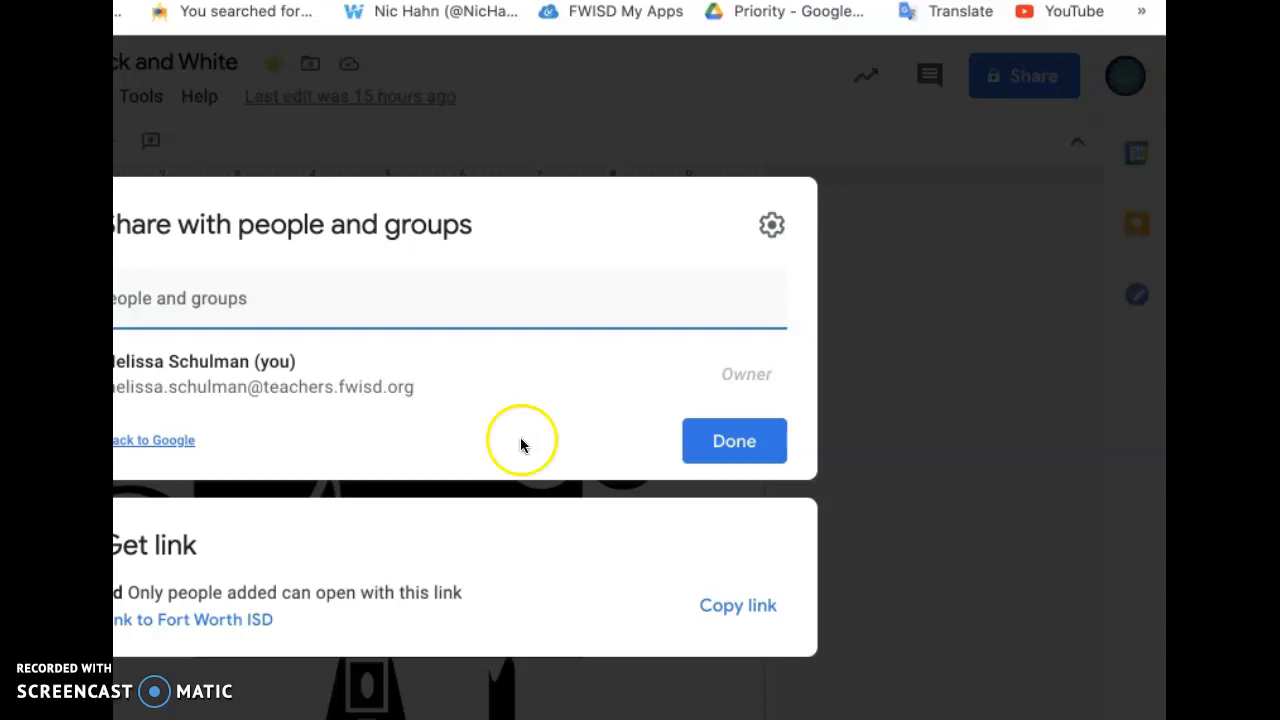
pyautogui.click(485, 311)
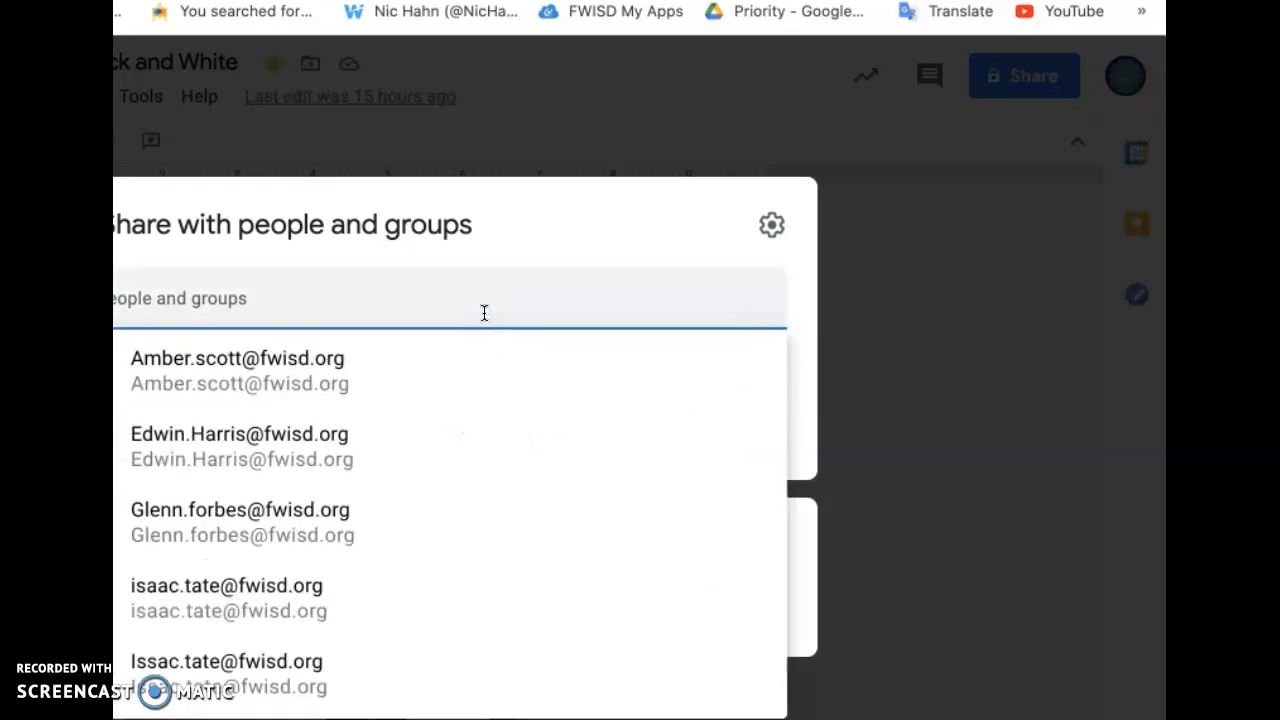
pyautogui.hotkey('ctrl', 'v')
pyautogui.hotkey('ctrl', 'a')
pyautogui.hotkey('ctrl', 'v')
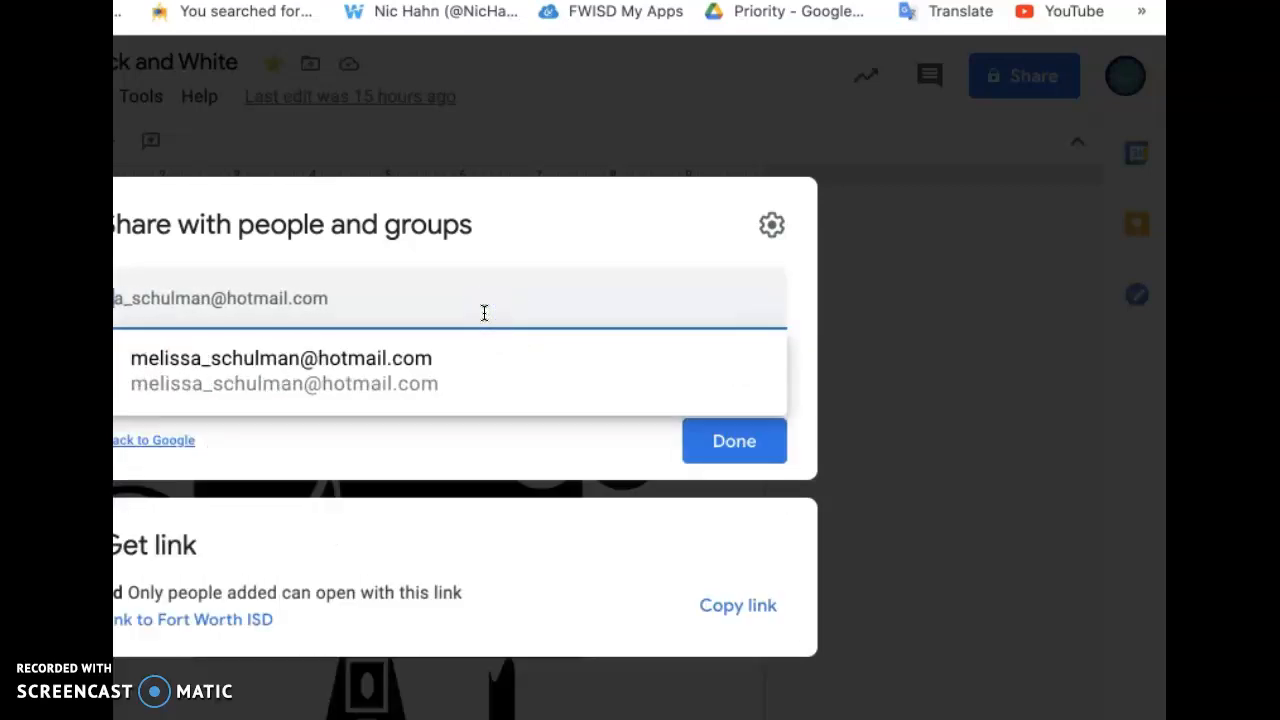
pyautogui.write('.')
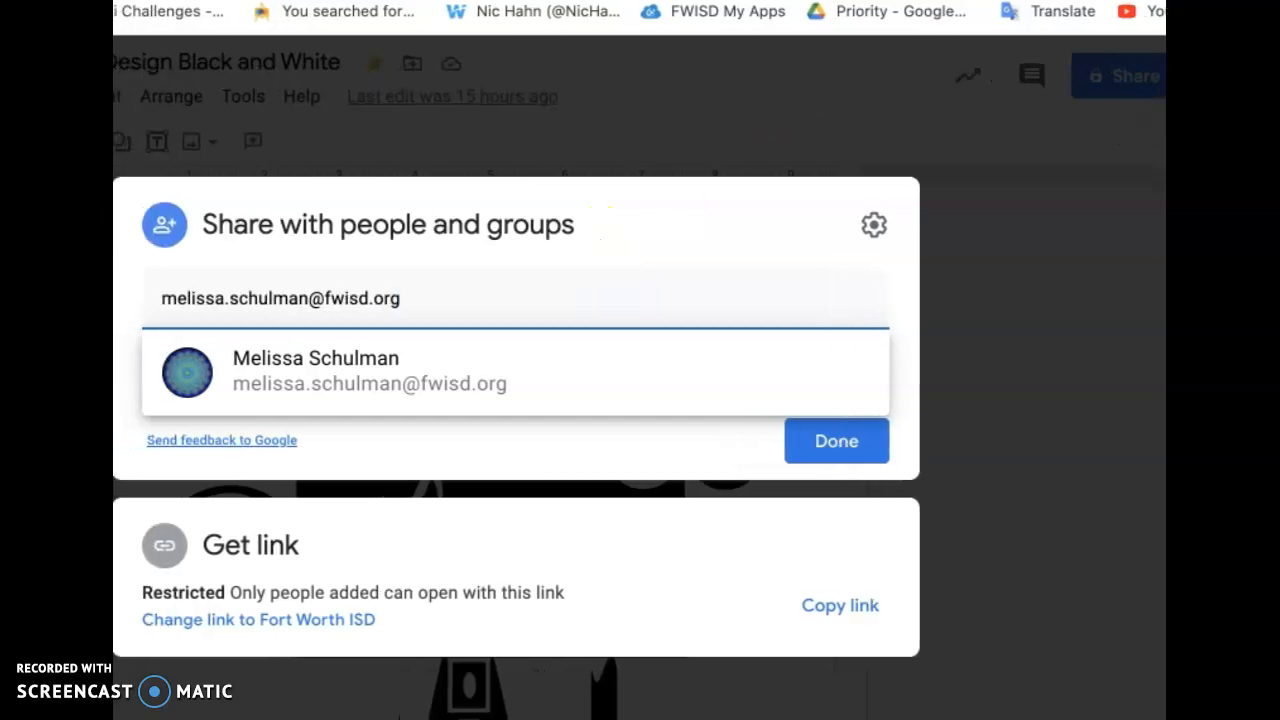
pyautogui.click(816, 455)
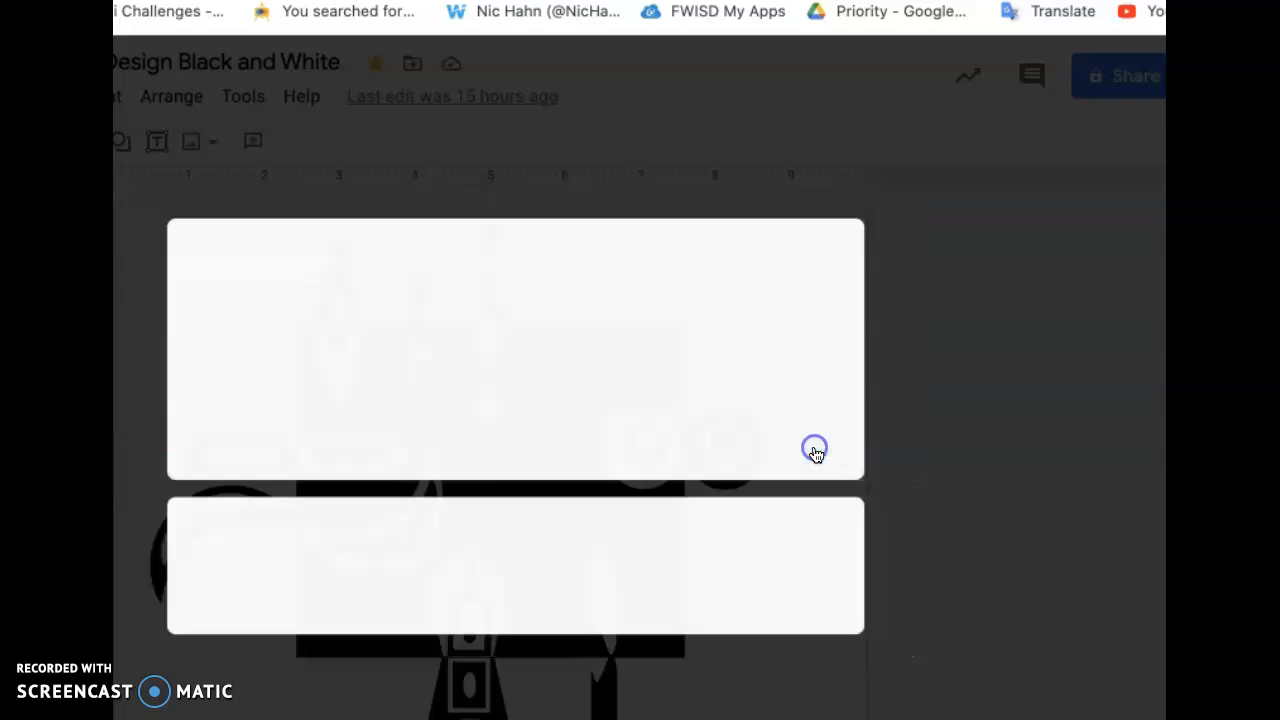